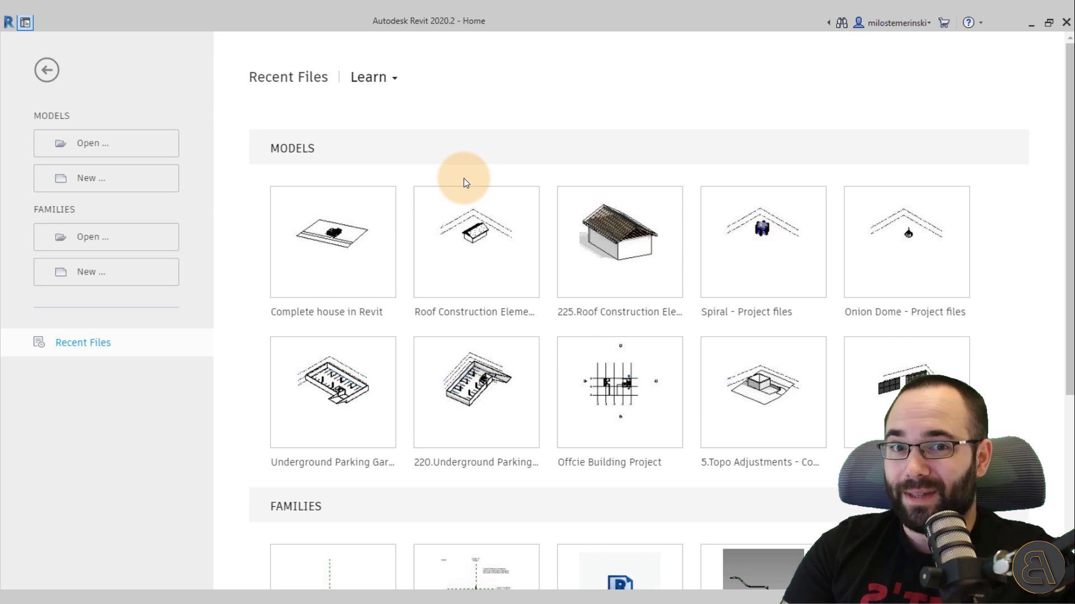
Create a new project from the Architecture Design Template - Metric and open the Site floor plan.
left_click(88, 193)
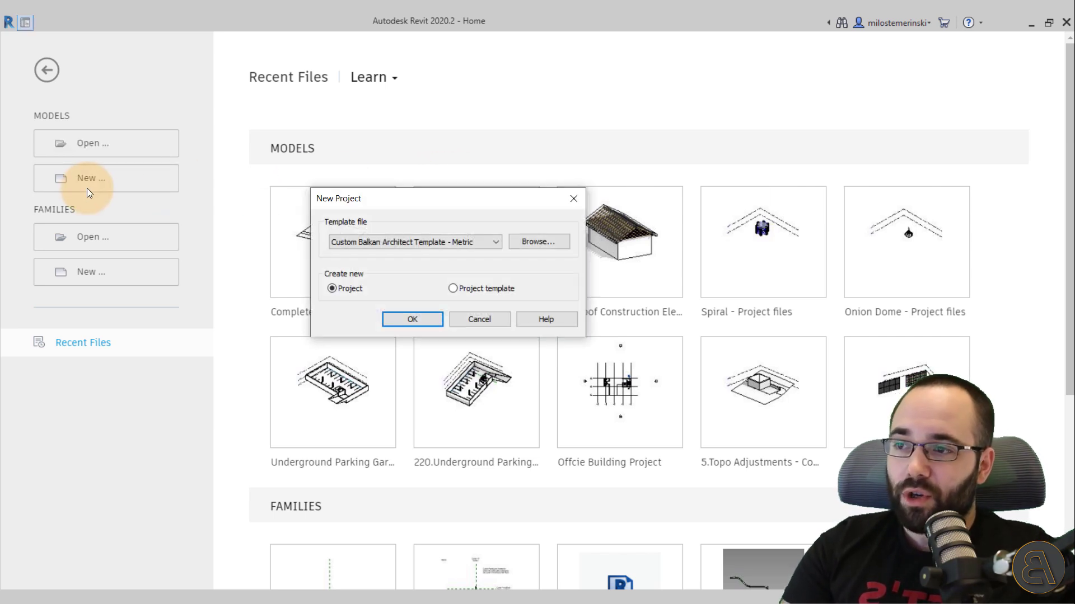
left_click(340, 236)
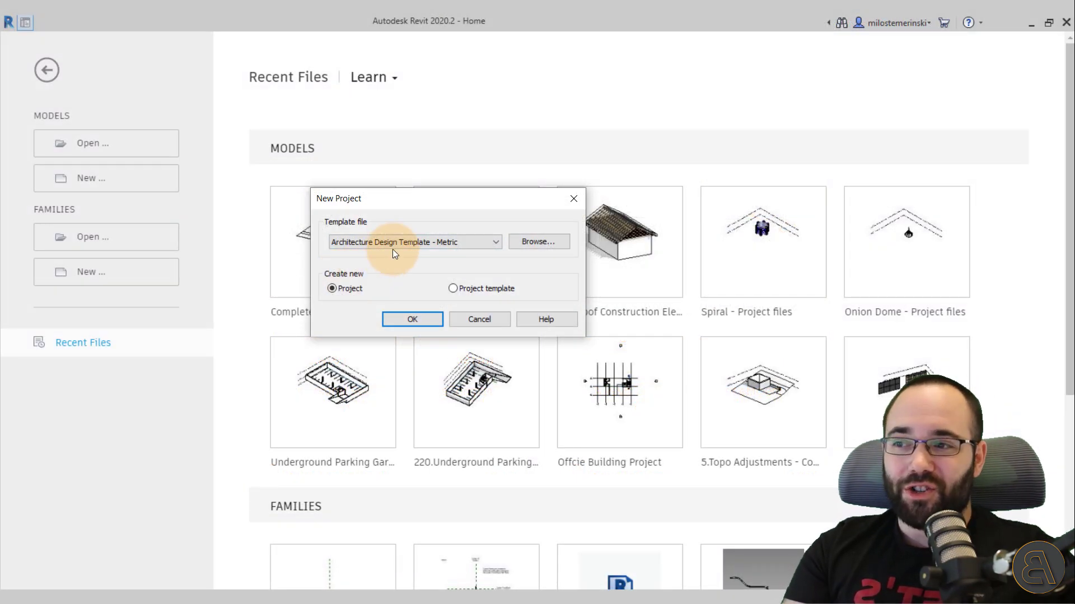
left_click(414, 321)
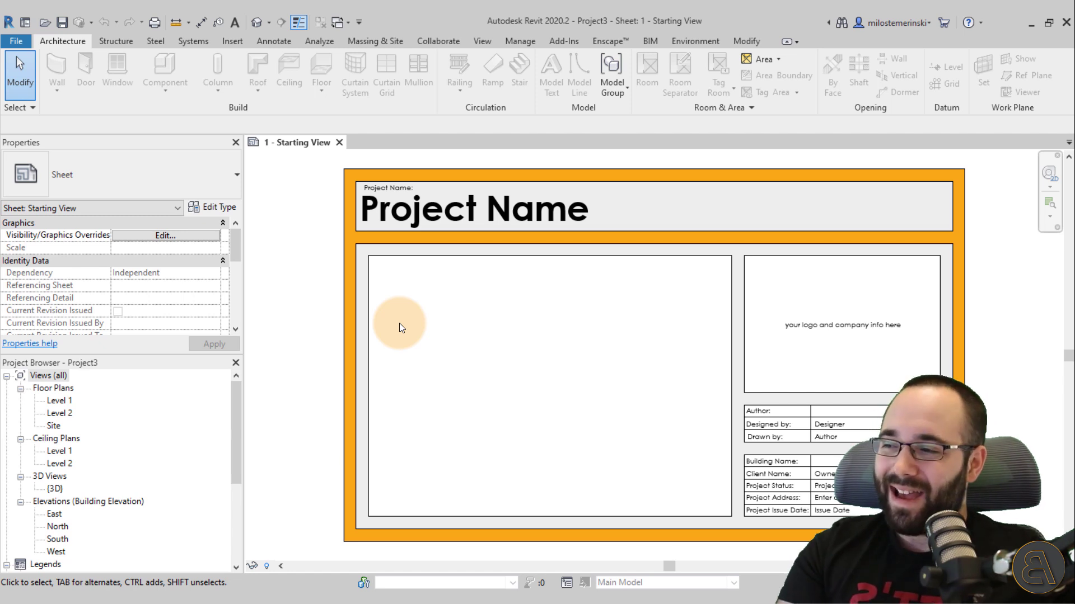
double_click(54, 428)
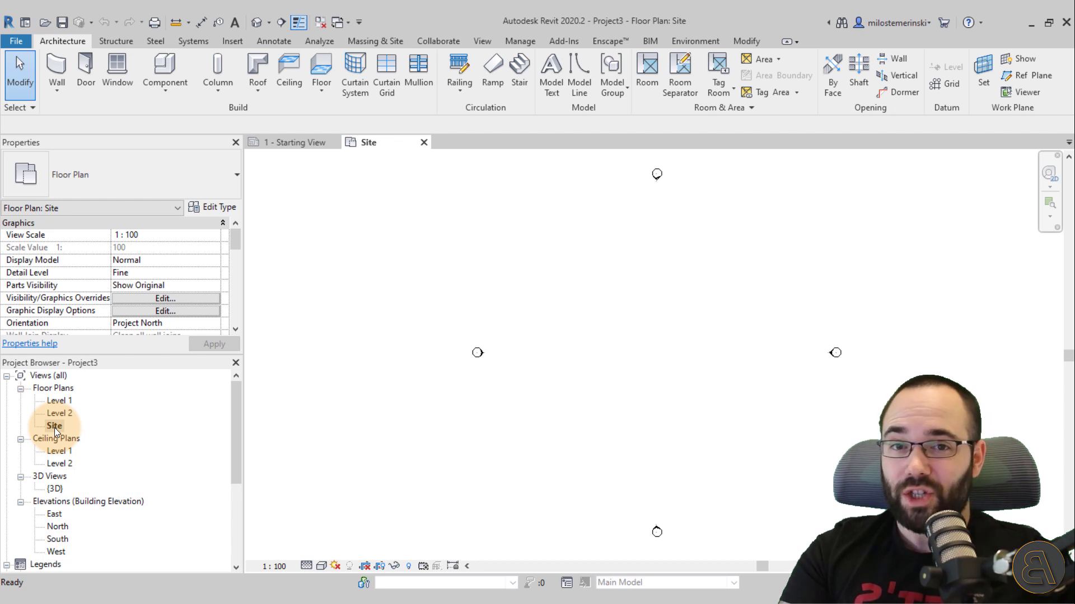
Browse the available component types, examining the M_RPC Tree - Deciduous family and its tree types.
left_click(156, 68)
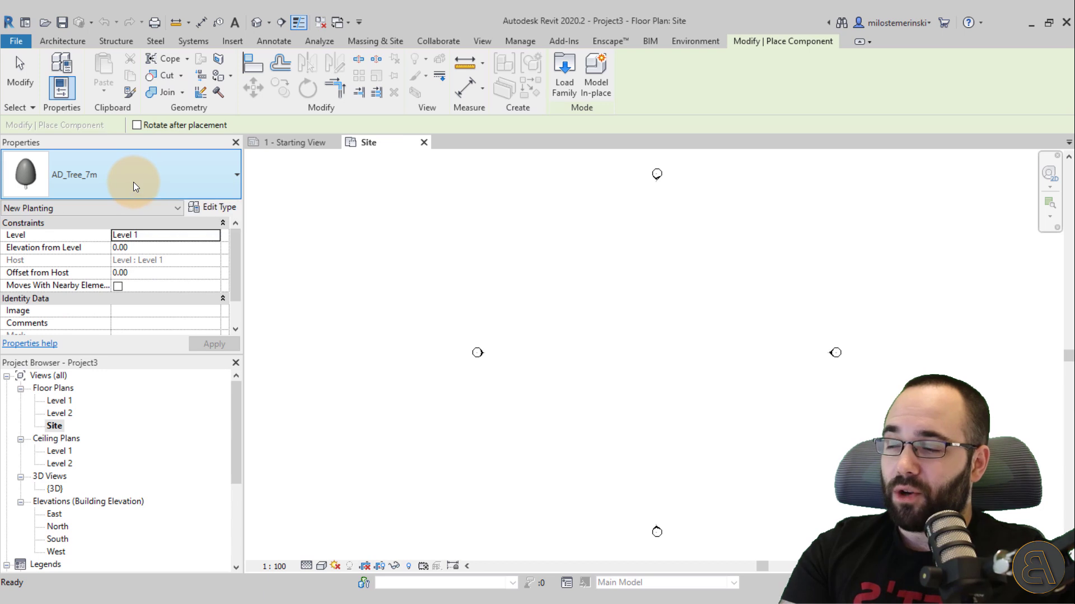
left_click(134, 183)
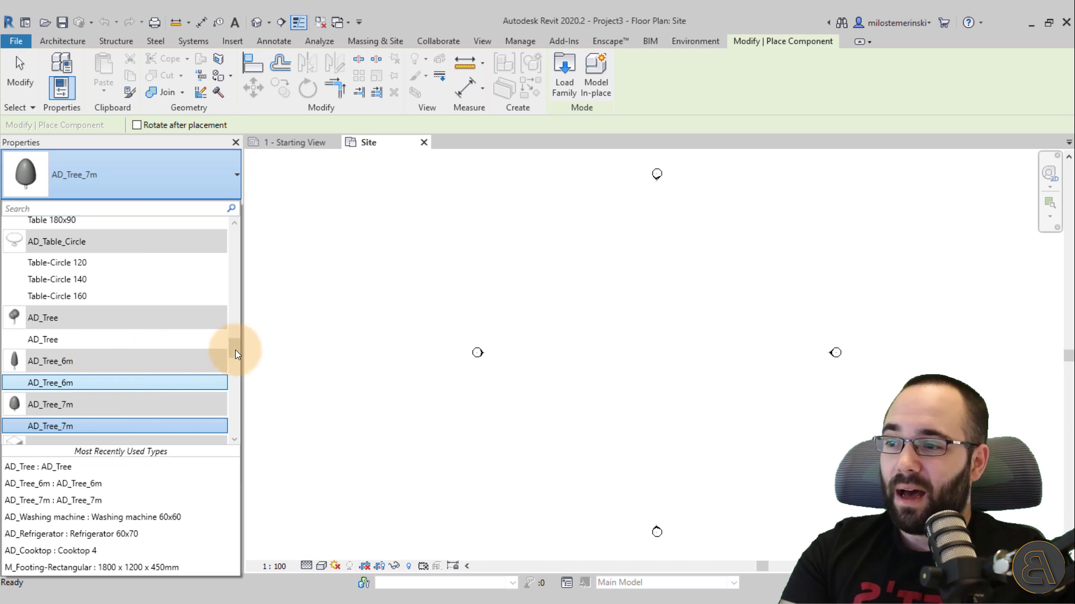
left_click_drag(235, 354, 235, 401)
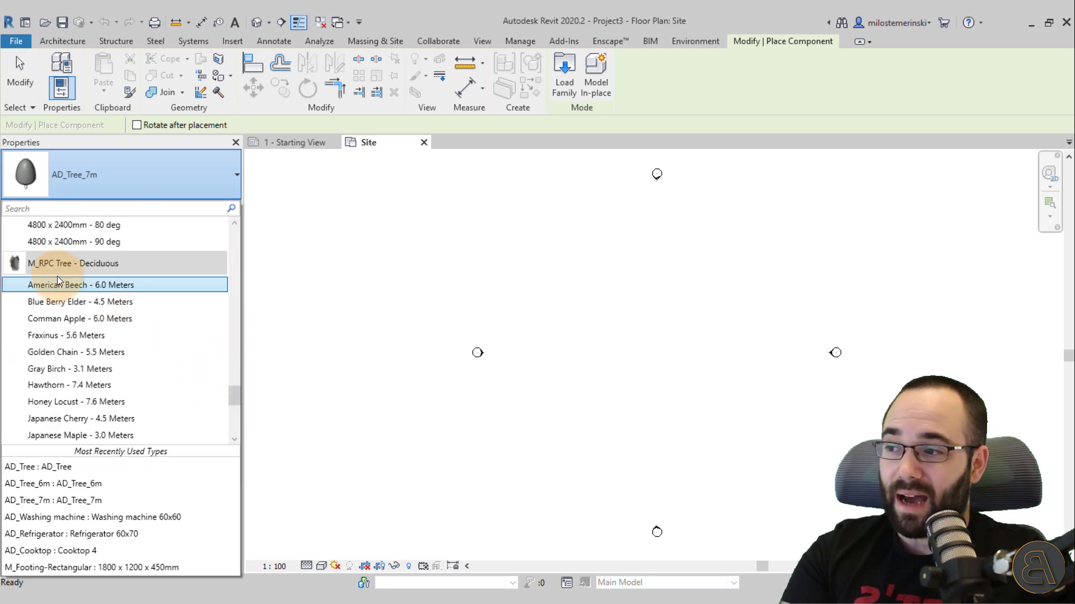
mouse_move(57, 280)
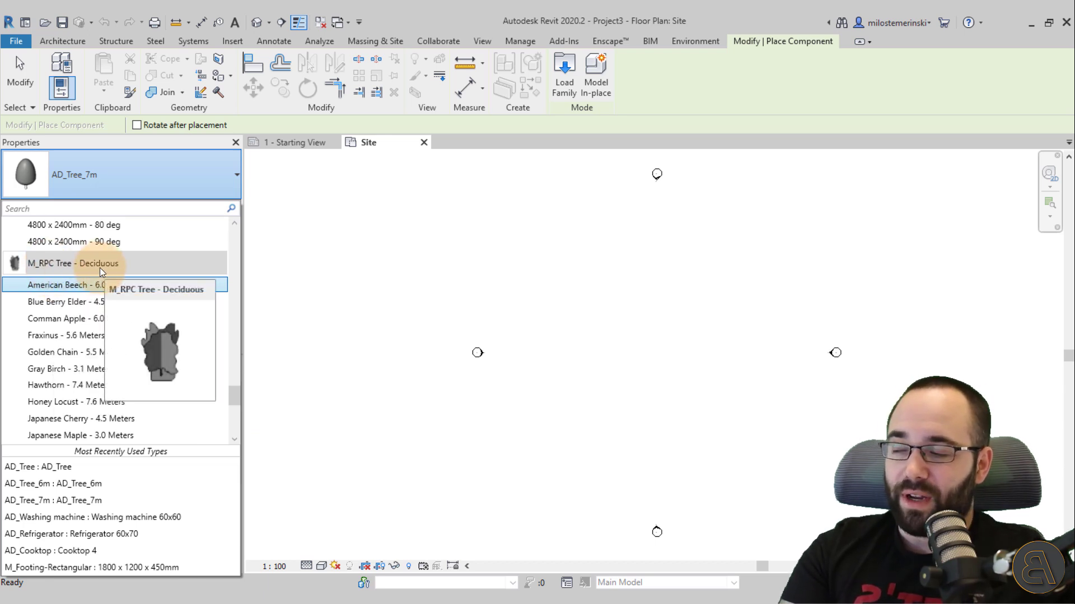
key("Down")
key("Down")
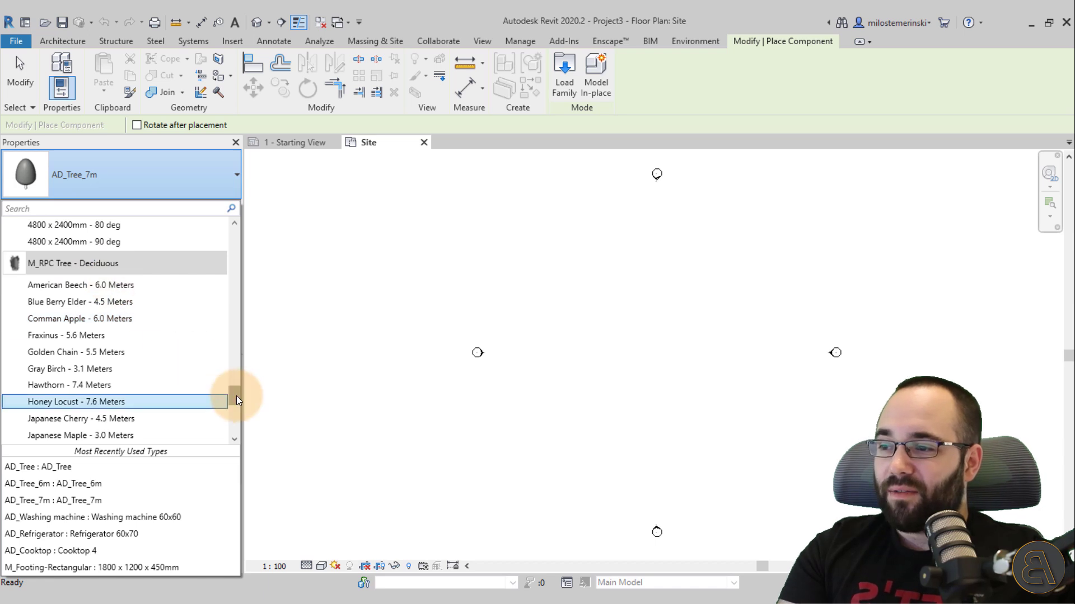
left_click_drag(235, 396, 233, 403)
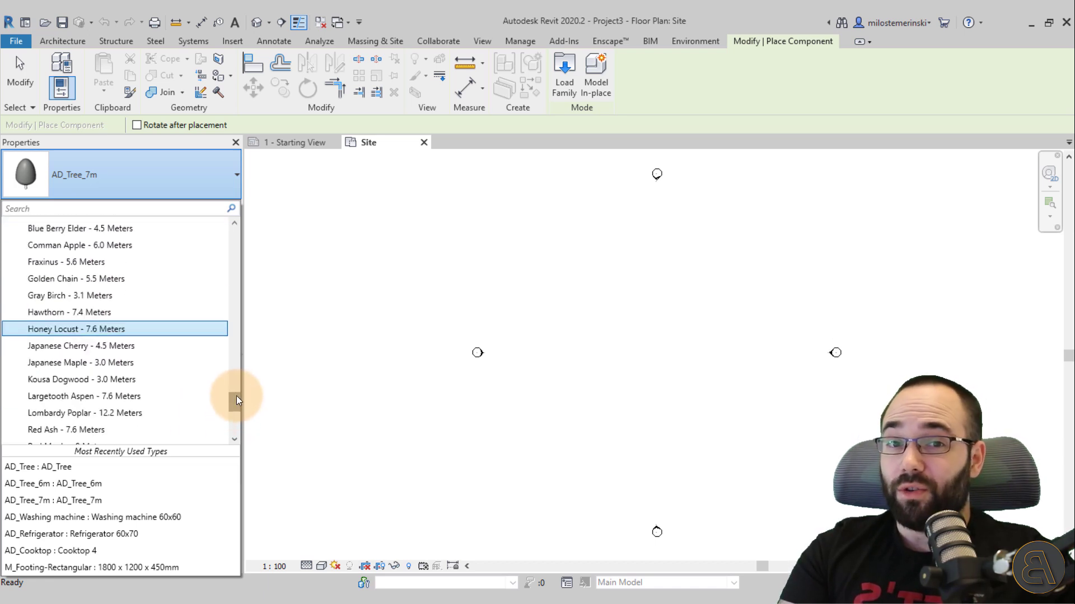
left_click_drag(233, 402, 237, 380)
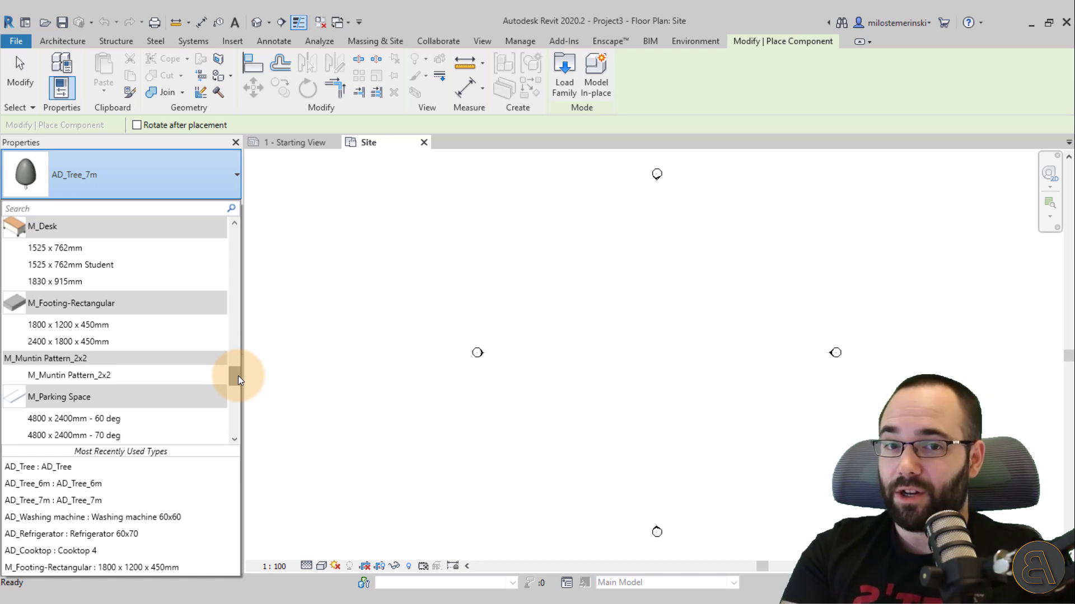
Start a site component and choose the M_RPC Tree - Deciduous type Blue Berry Elder - 4.5 Meters.
left_click(372, 41)
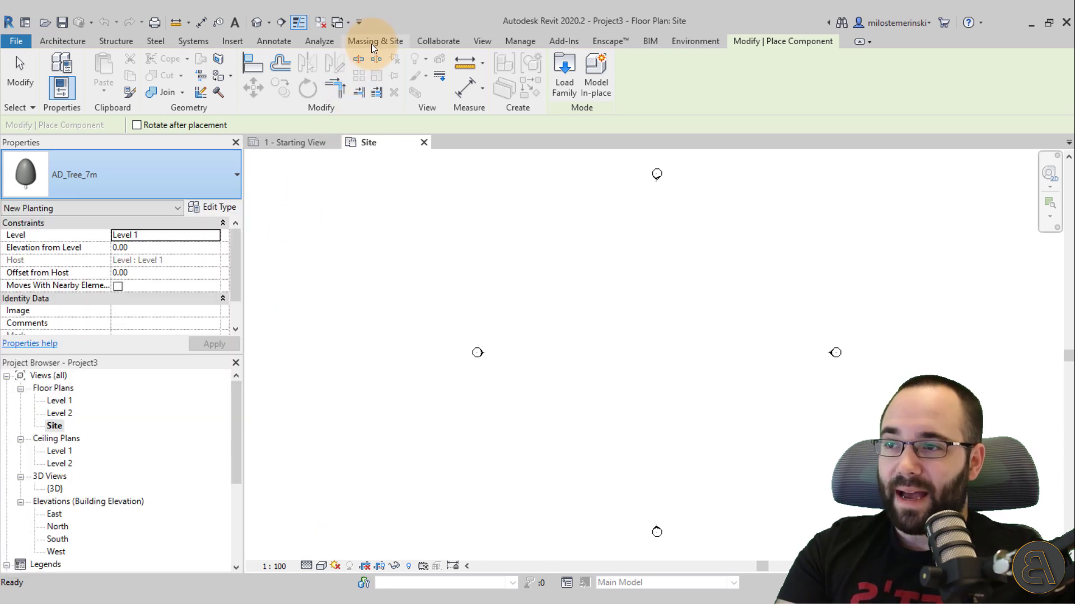
left_click(376, 83)
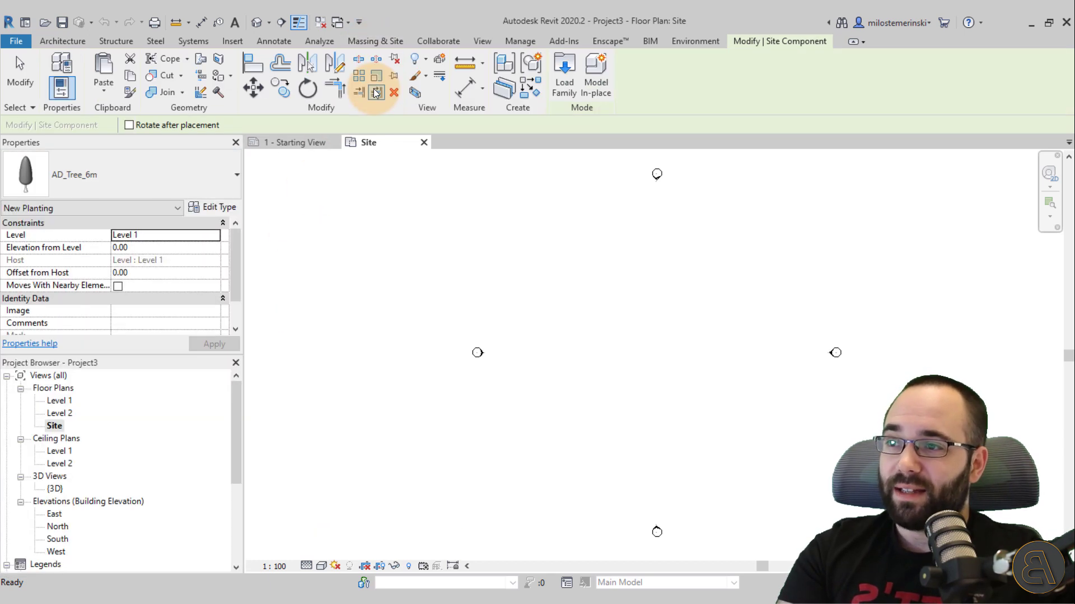
left_click(222, 193)
scroll(233, 312, "down", 2)
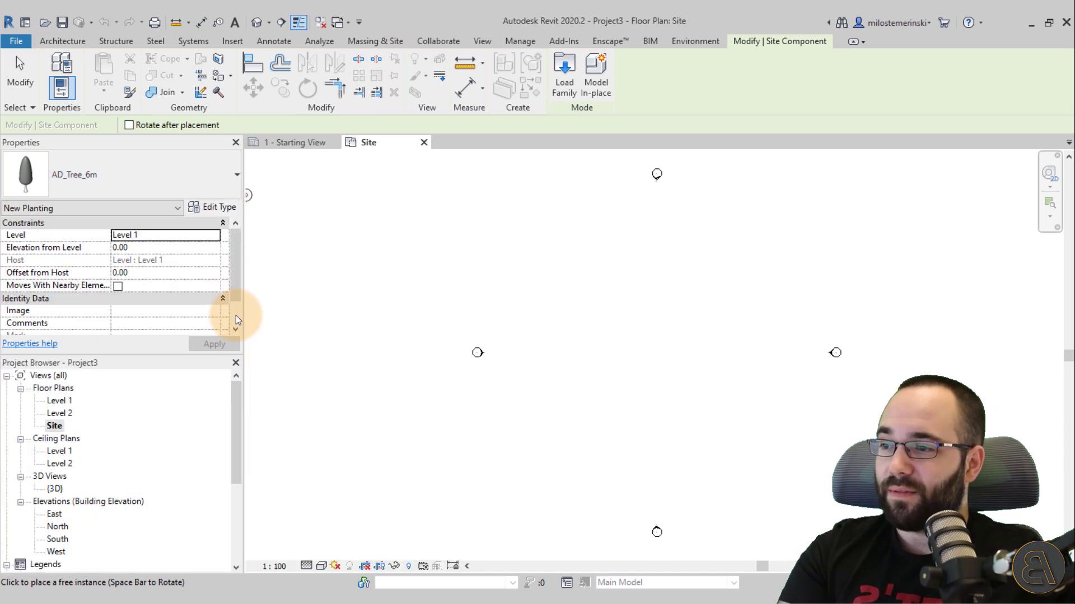
left_click(234, 197)
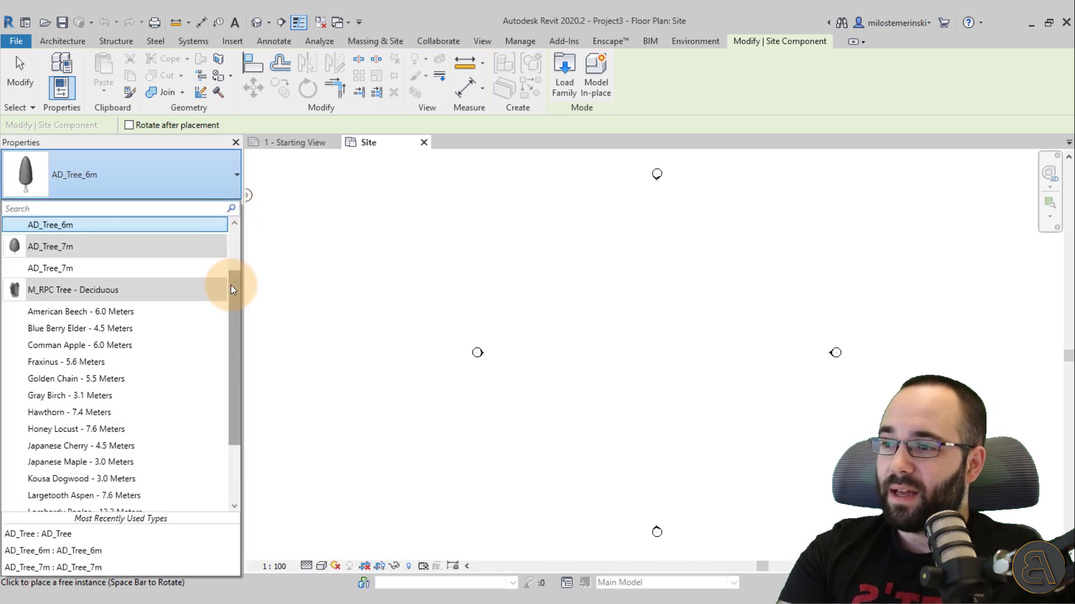
left_click_drag(232, 283, 233, 314)
mouse_move(150, 289)
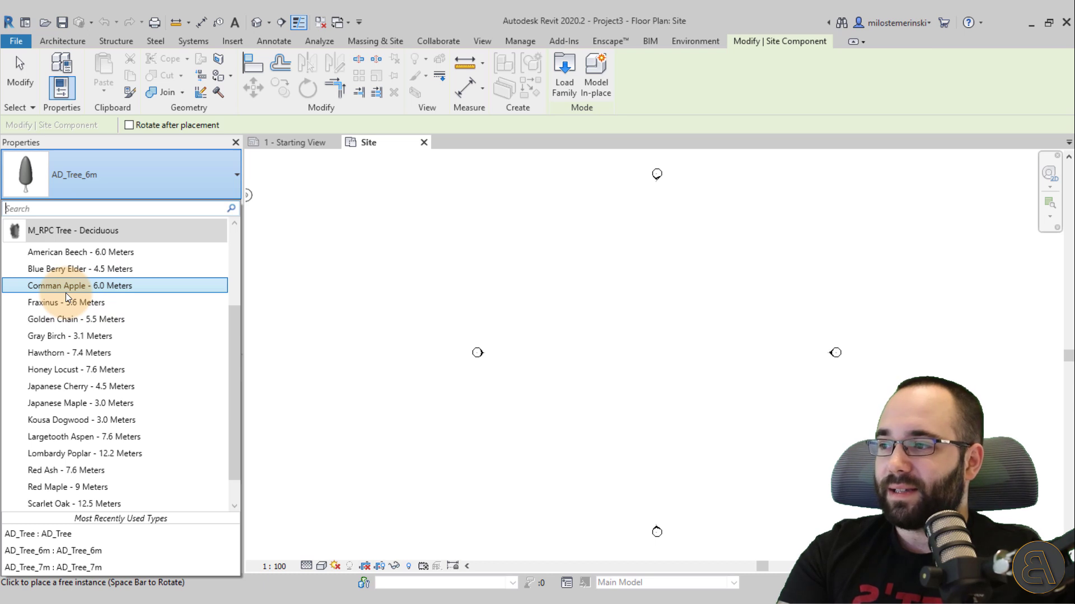
mouse_move(91, 275)
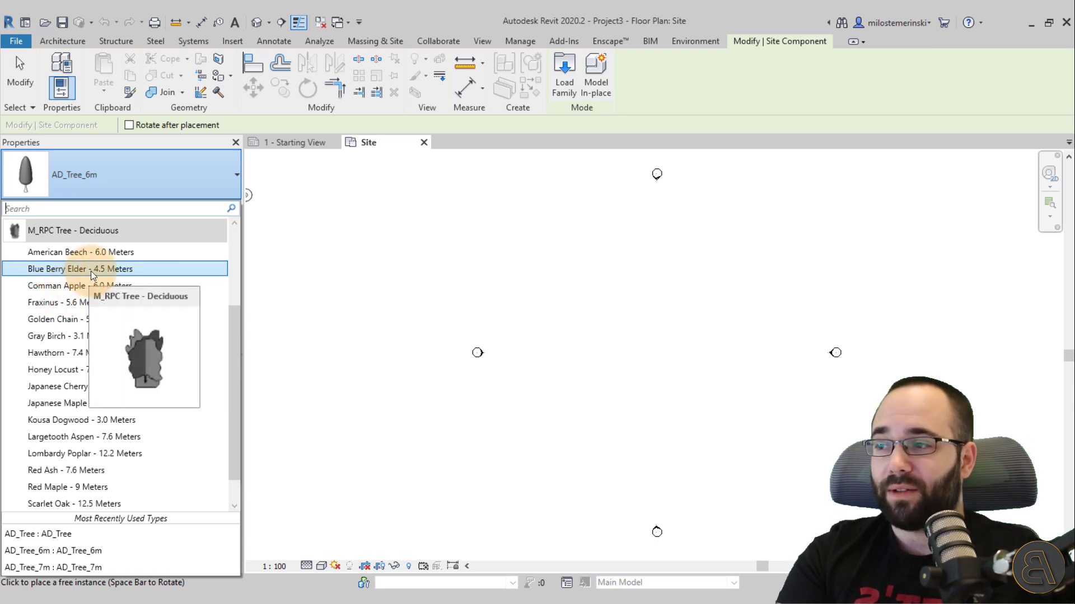
left_click(114, 270)
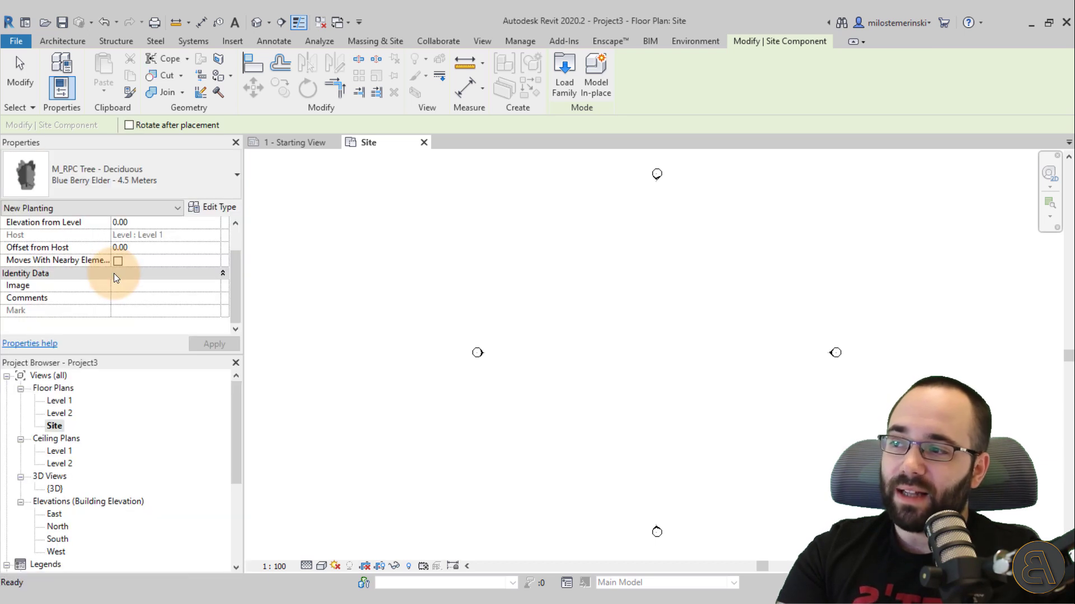
Place one Blue Berry Elder tree in the centre of the site plan, between the elevation markers, and end placement.
left_click(650, 352)
scroll(656, 365, "up", 3)
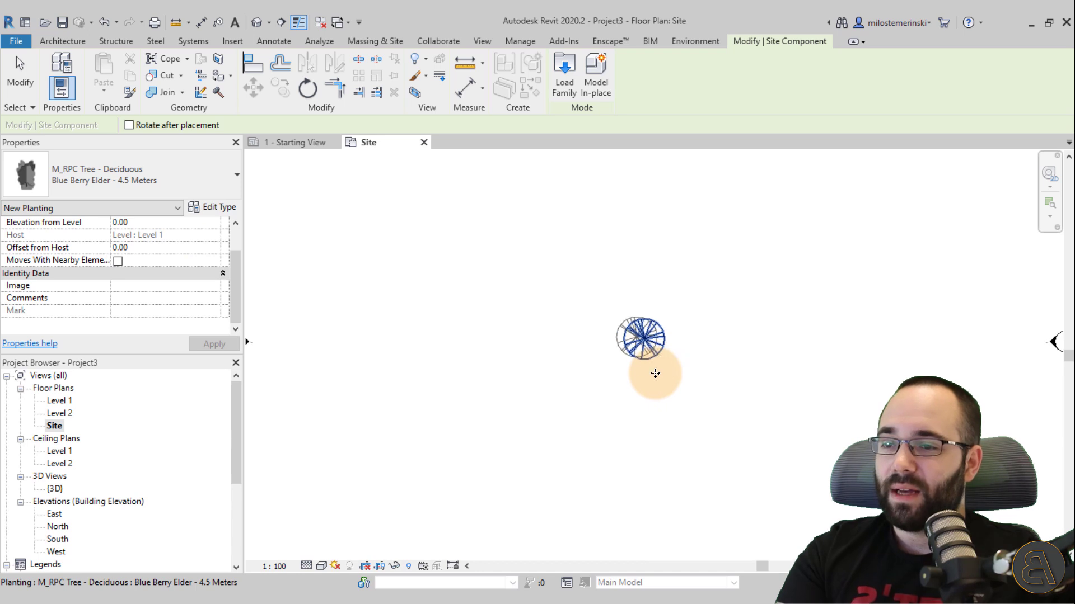
scroll(655, 374, "up", 3)
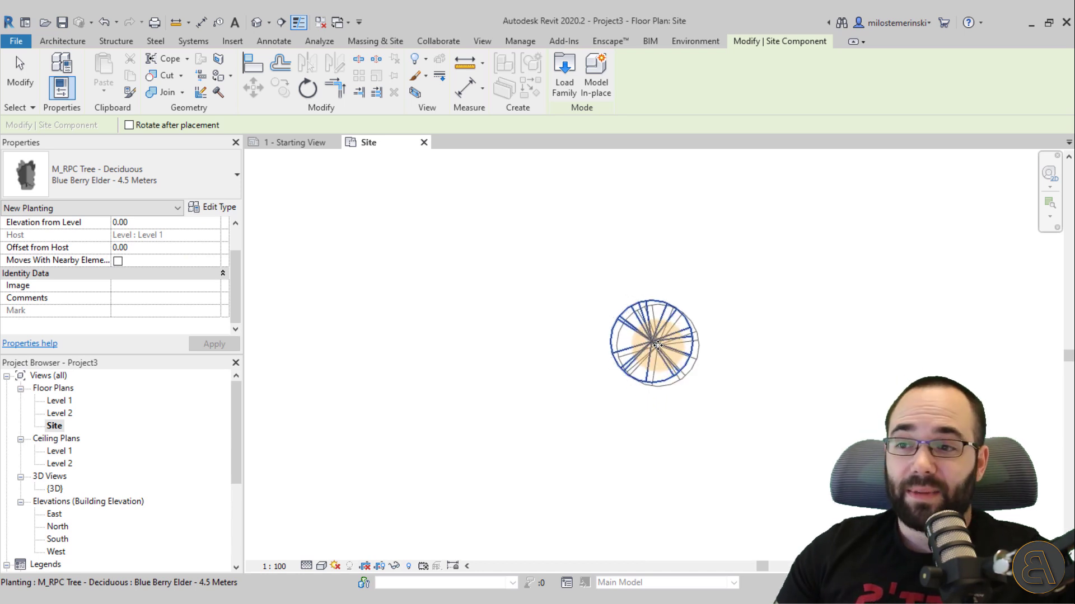
key("Escape")
key("Escape")
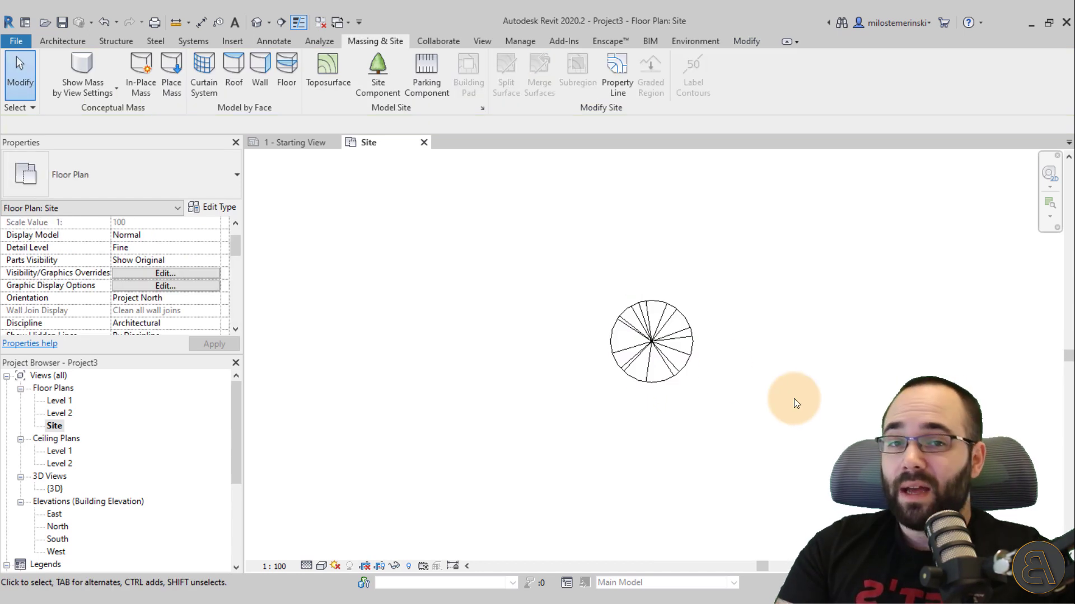
Examine the placed tree's symbol in the site plan.
left_click(662, 365)
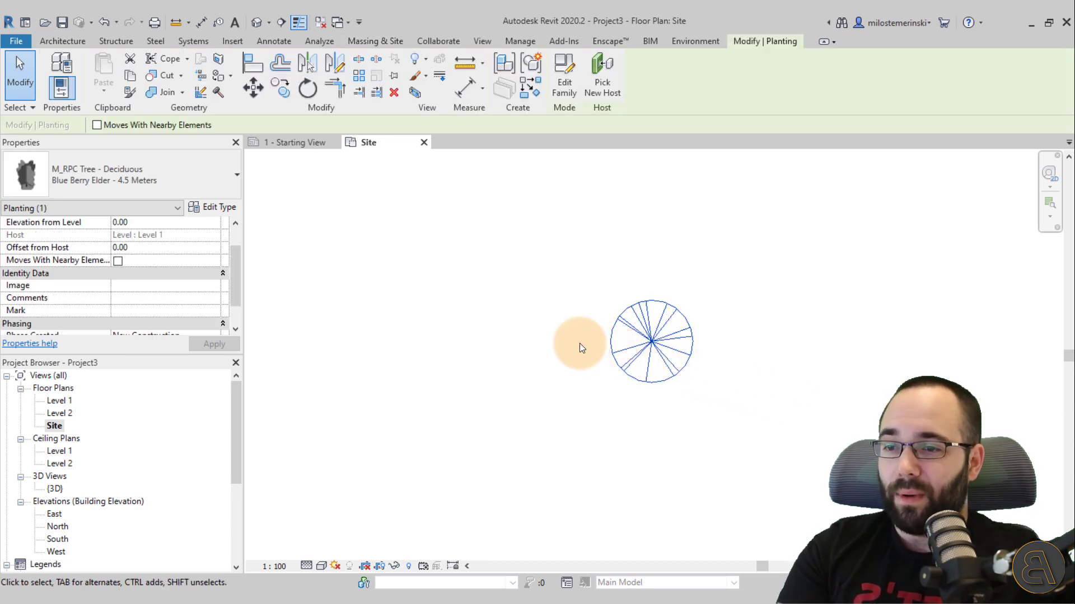
scroll(581, 347, "up", 2)
scroll(581, 347, "up", 1)
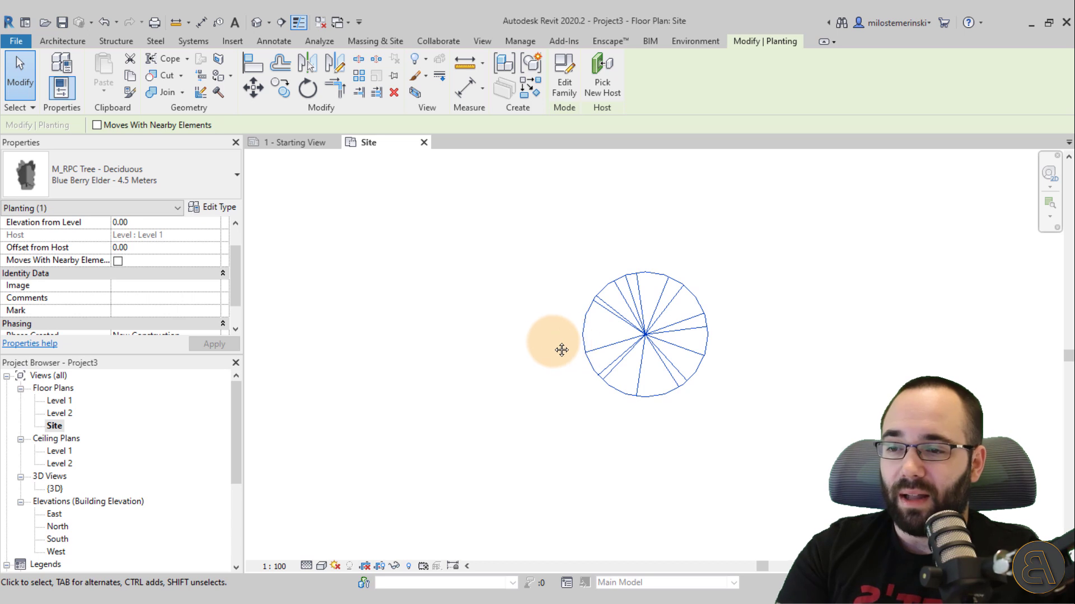
left_click(500, 343)
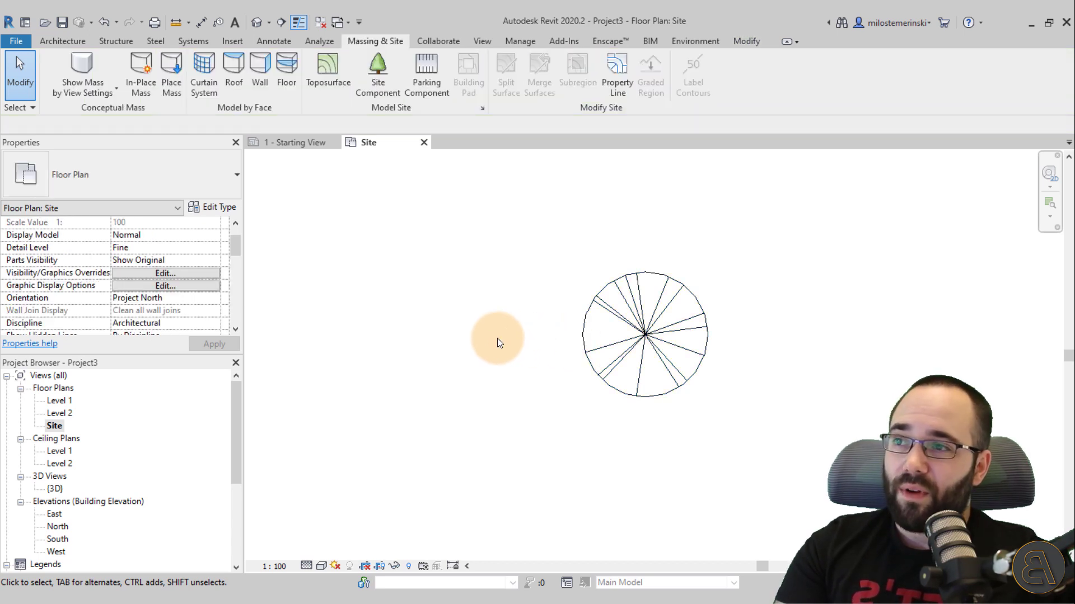
Open the default 3D view and examine the placed tree up close.
left_click(258, 23)
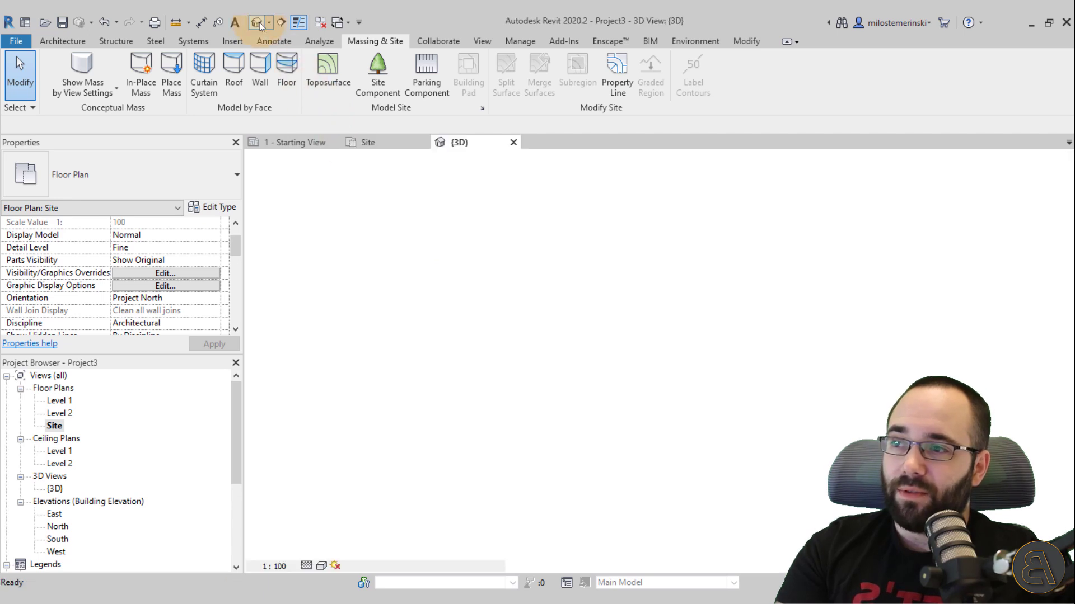
scroll(654, 362, "up", 4)
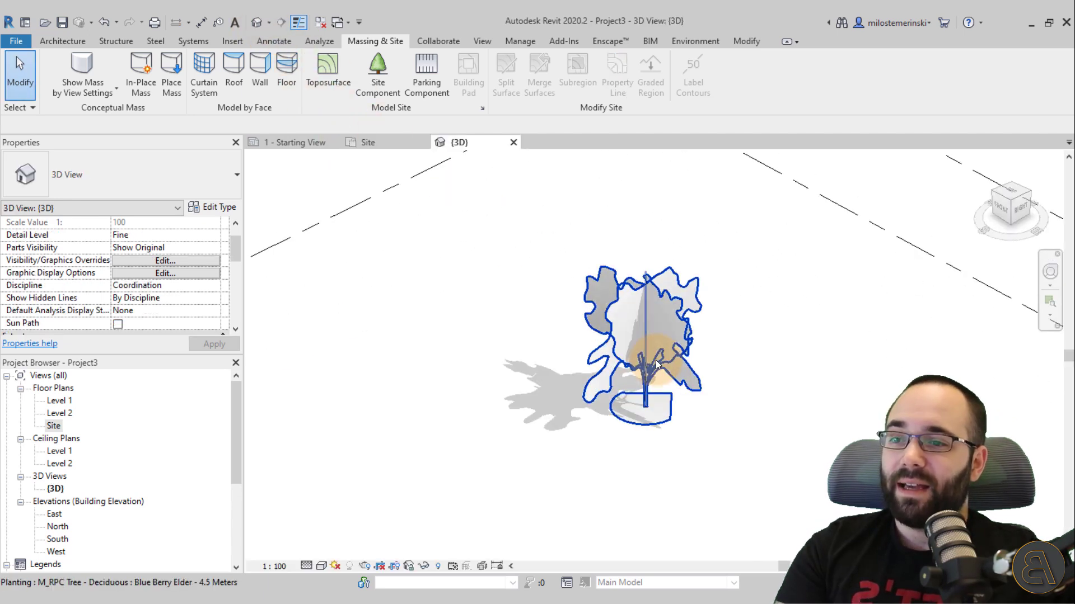
scroll(774, 371, "up", 2)
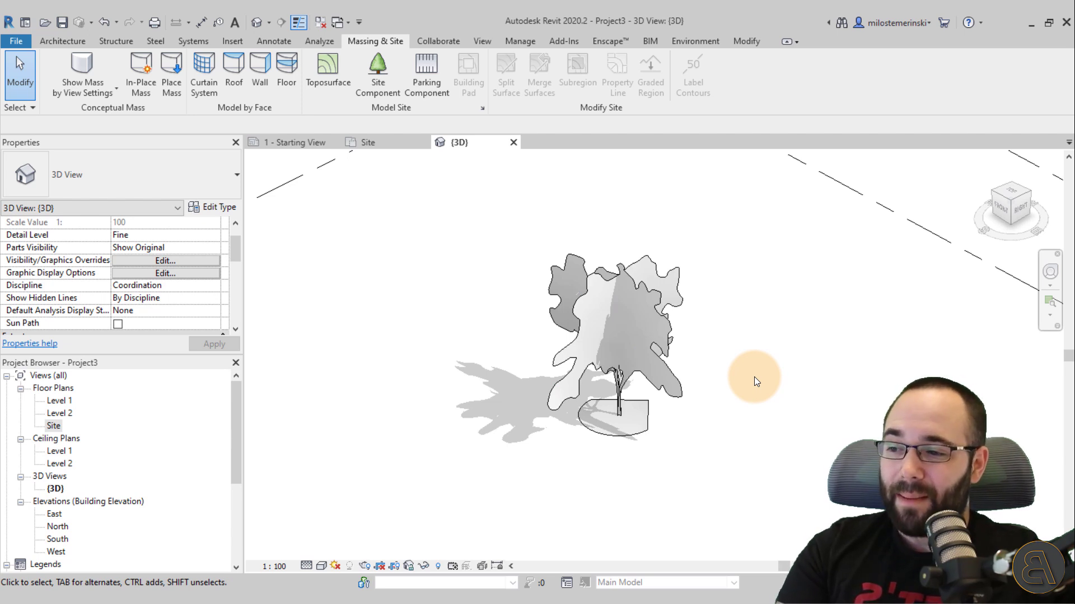
Remove the view template from the 3D view by assigning <None> so its visual style can be edited.
left_click(322, 566)
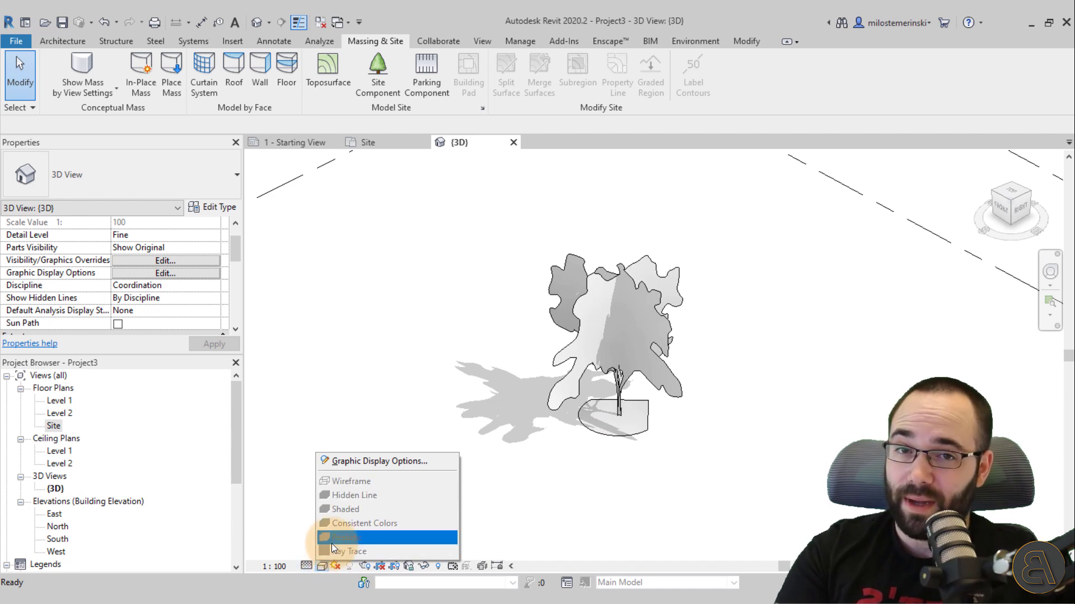
left_click(277, 503)
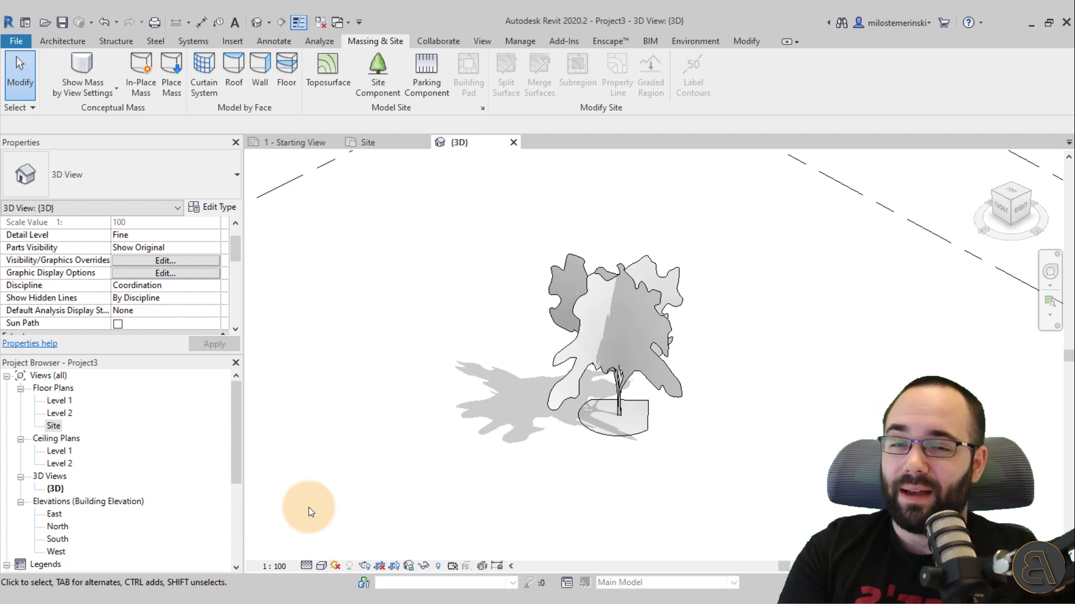
left_click_drag(234, 251, 237, 301)
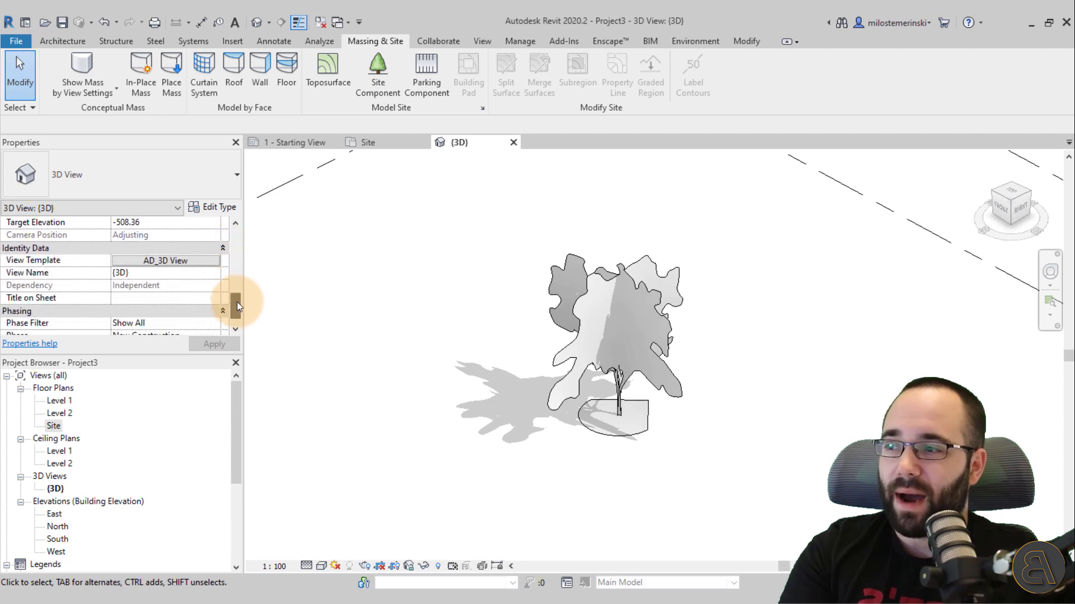
left_click(143, 260)
left_click(282, 292)
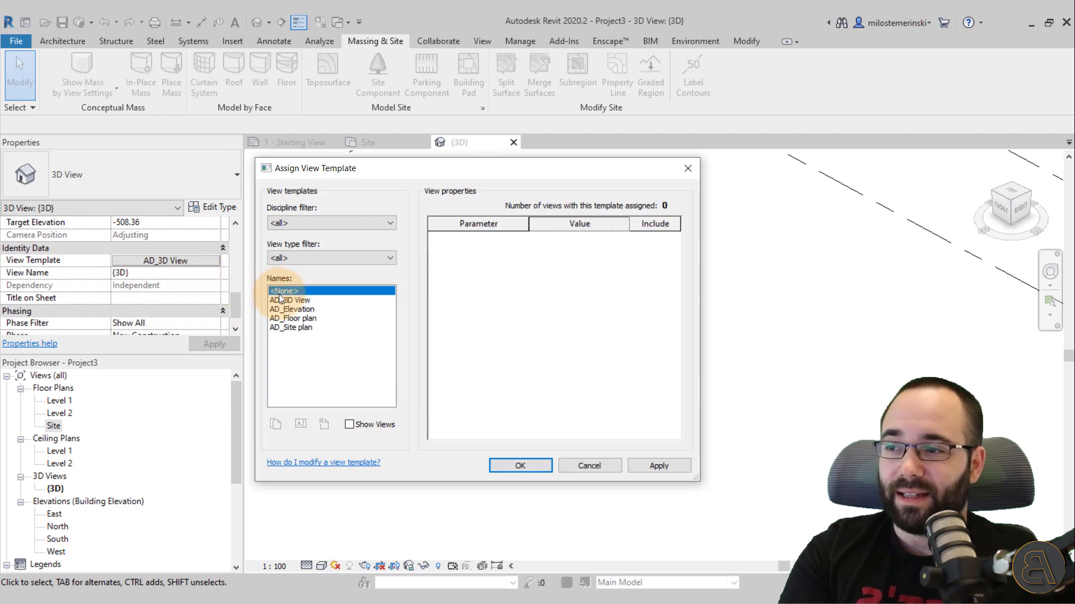
left_click(679, 469)
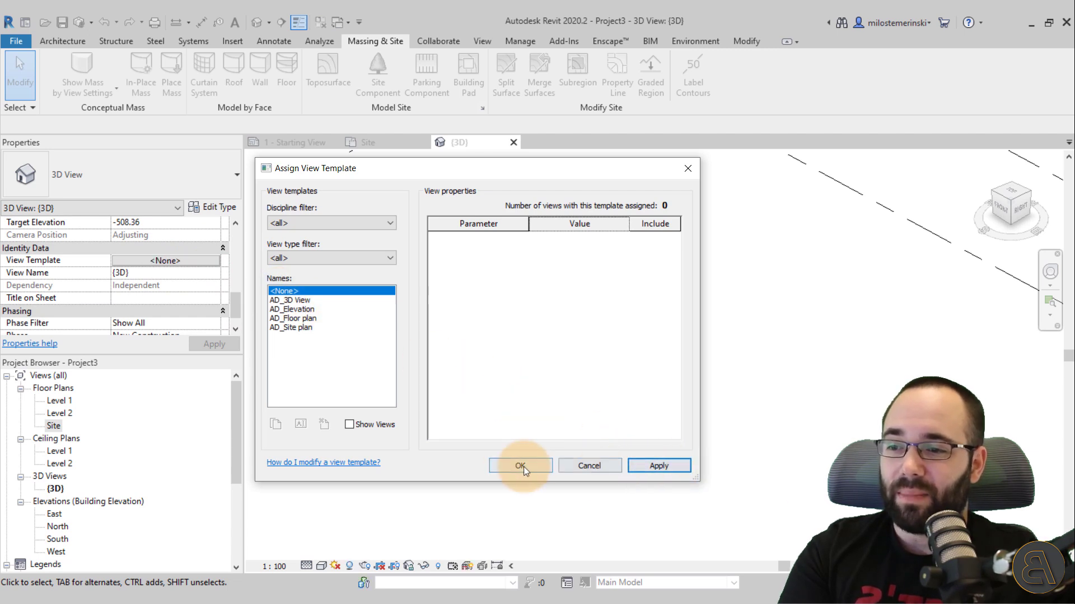
left_click(521, 465)
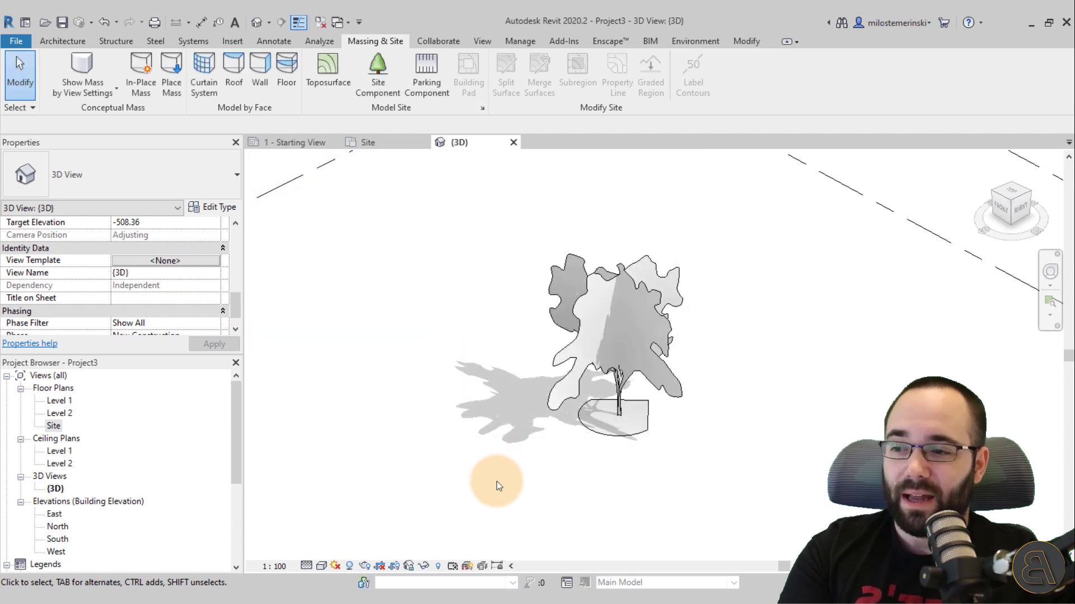
Set the 3D view's visual style to Realistic and select the tree.
left_click(322, 567)
left_click(352, 555)
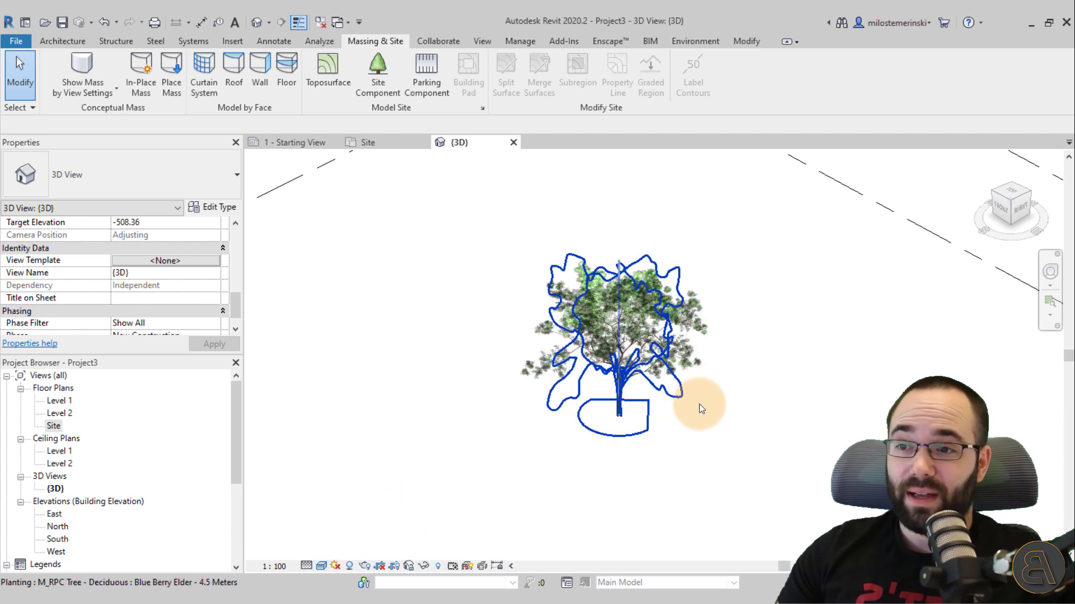
left_click(648, 414)
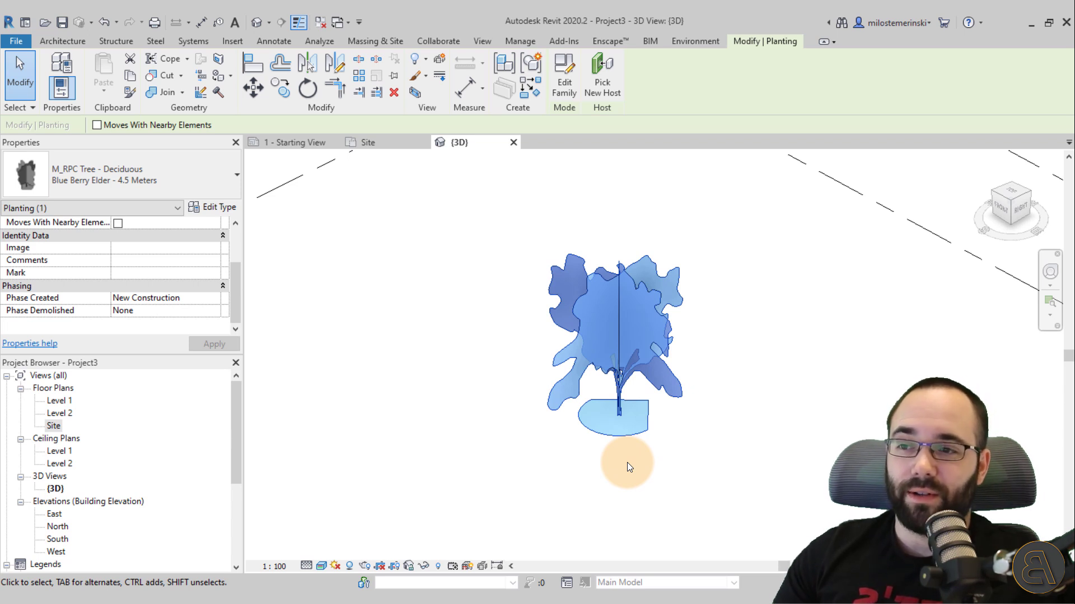
Deselect the tree and examine its realistic appearance from above and from the side.
left_click(627, 462)
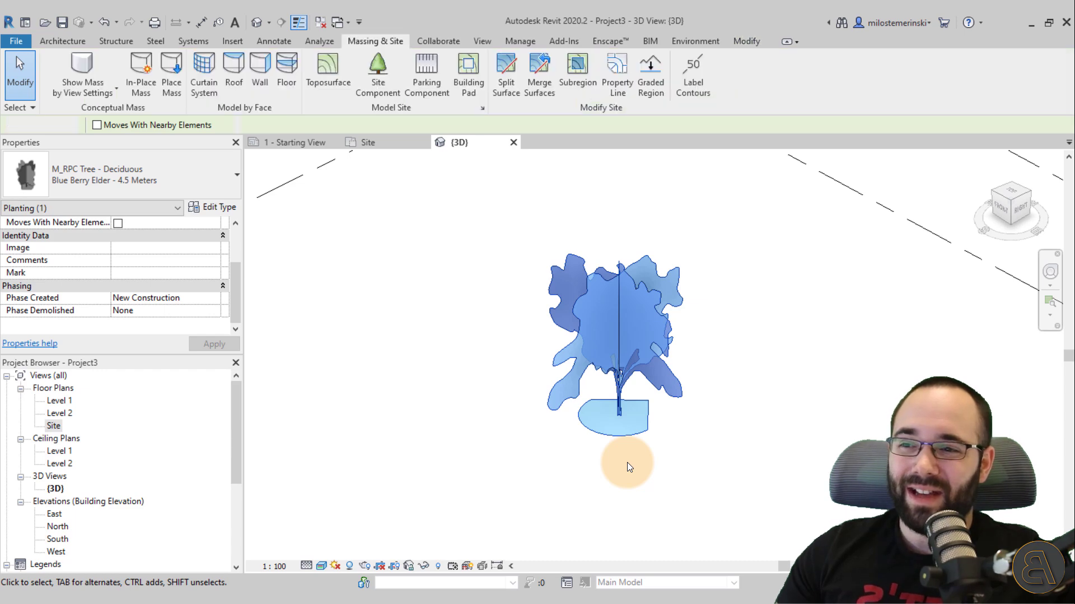
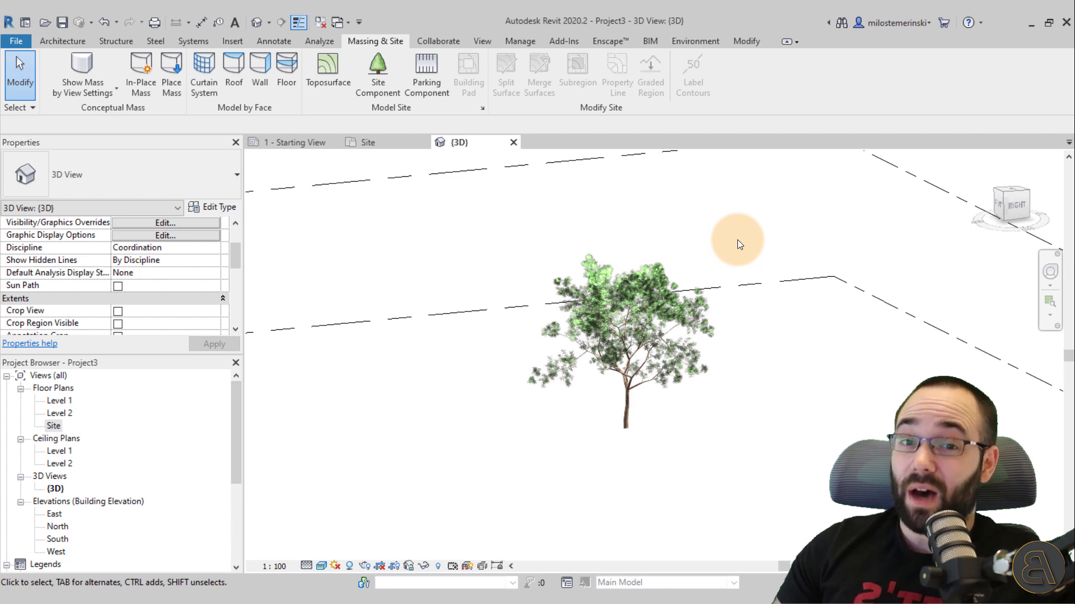
middle_click_drag(737, 239, 758, 432)
scroll(801, 425, "up", 3)
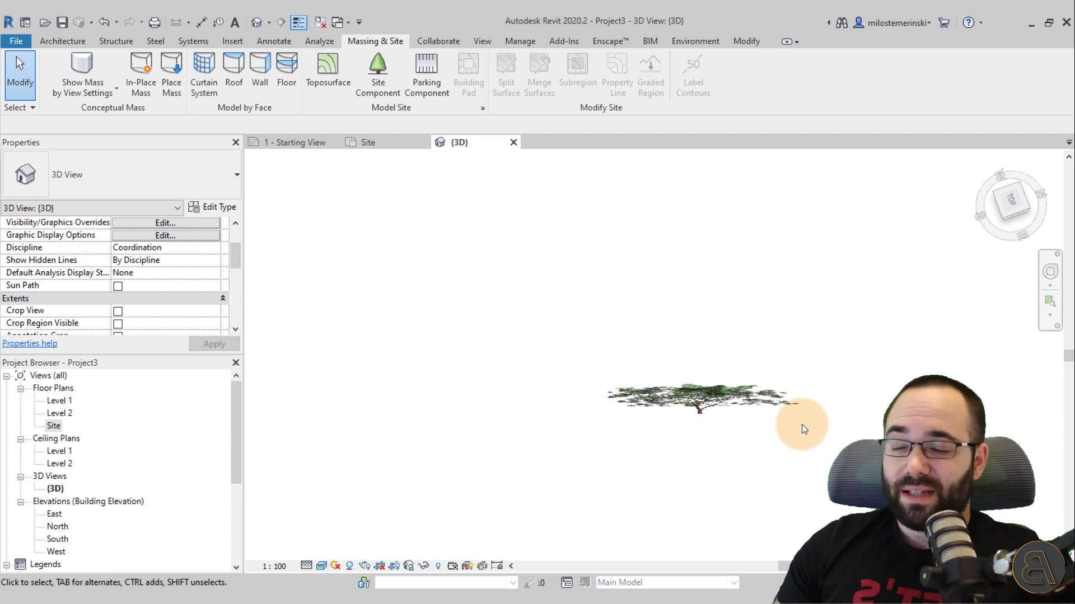
middle_click_drag(803, 429, 811, 432, "shift")
middle_click_drag(750, 285, 735, 267)
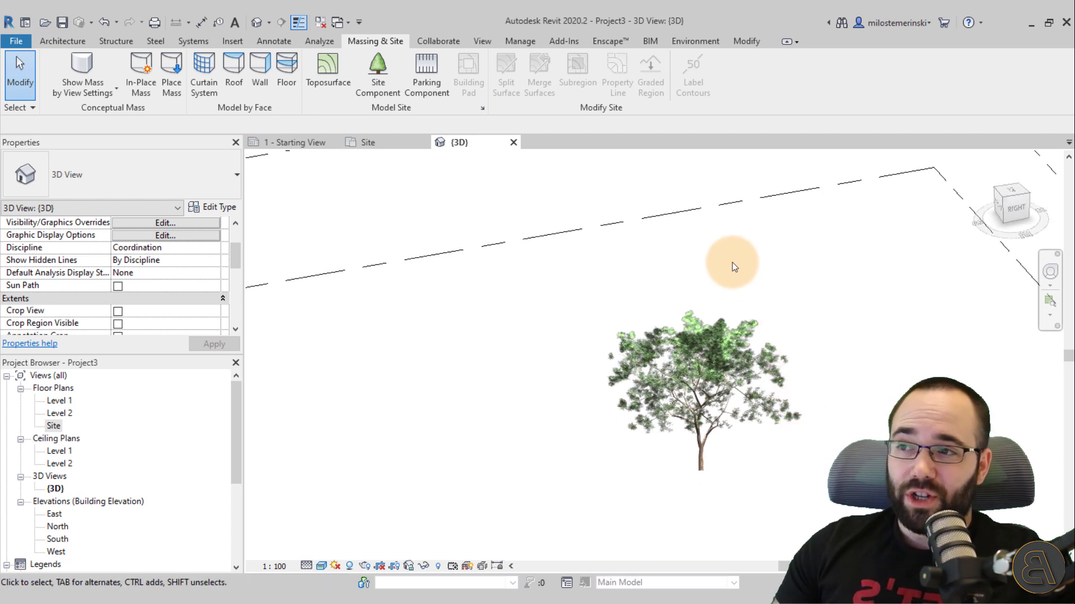
Remove the view template from the Site floor plan by assigning <None>.
left_click(387, 146)
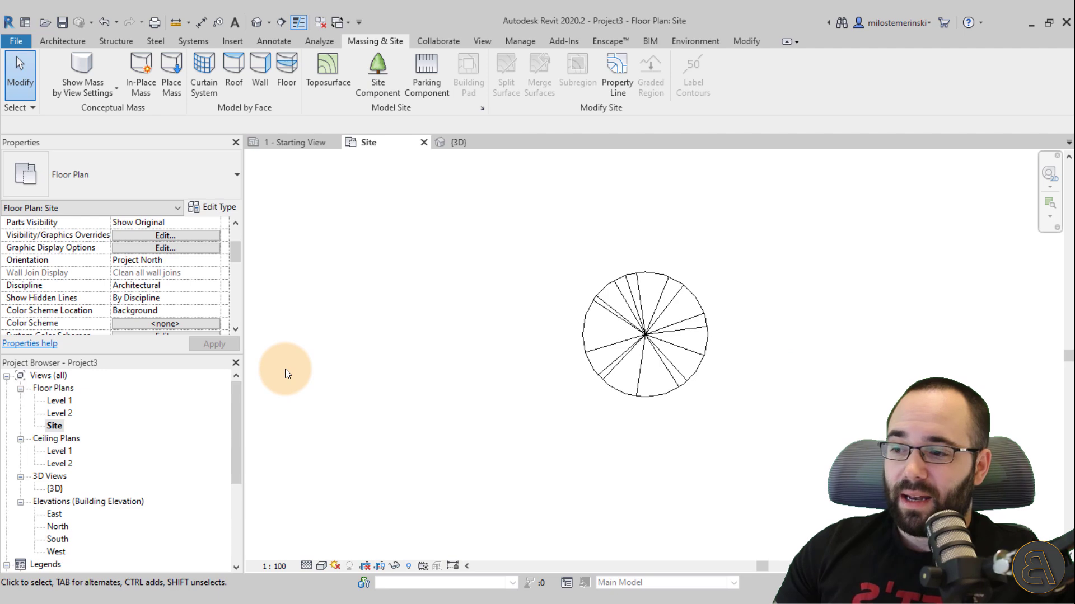
left_click_drag(235, 250, 231, 303)
left_click(166, 261)
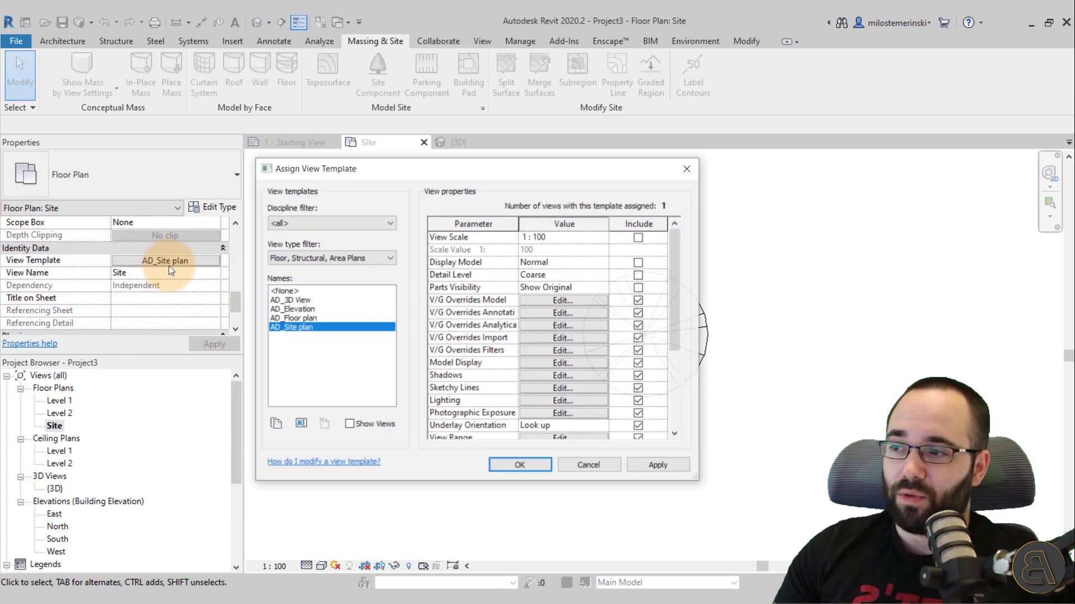
left_click(294, 292)
left_click(649, 466)
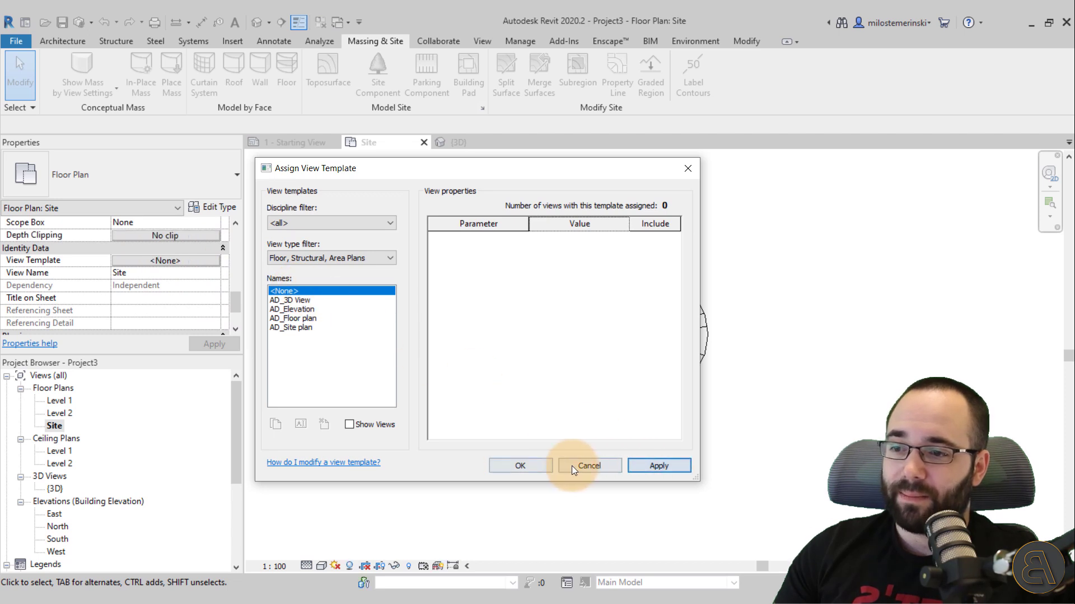
left_click(587, 466)
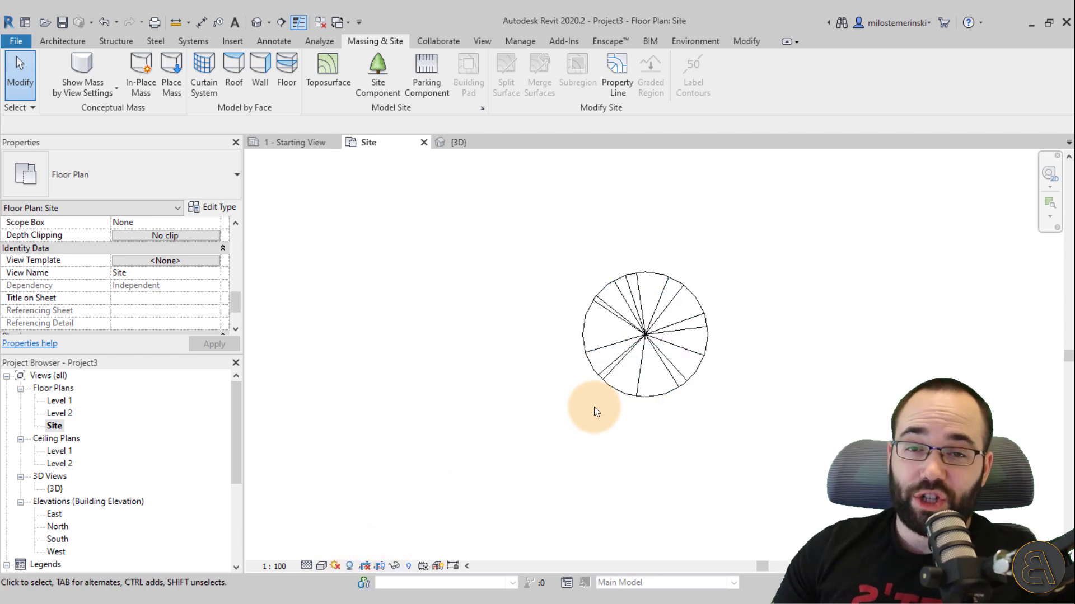
Draw a vertical Basic Wall of type Interior Wall beside the tree symbol in the site plan and examine its shadow.
middle_click_drag(593, 408, 507, 400)
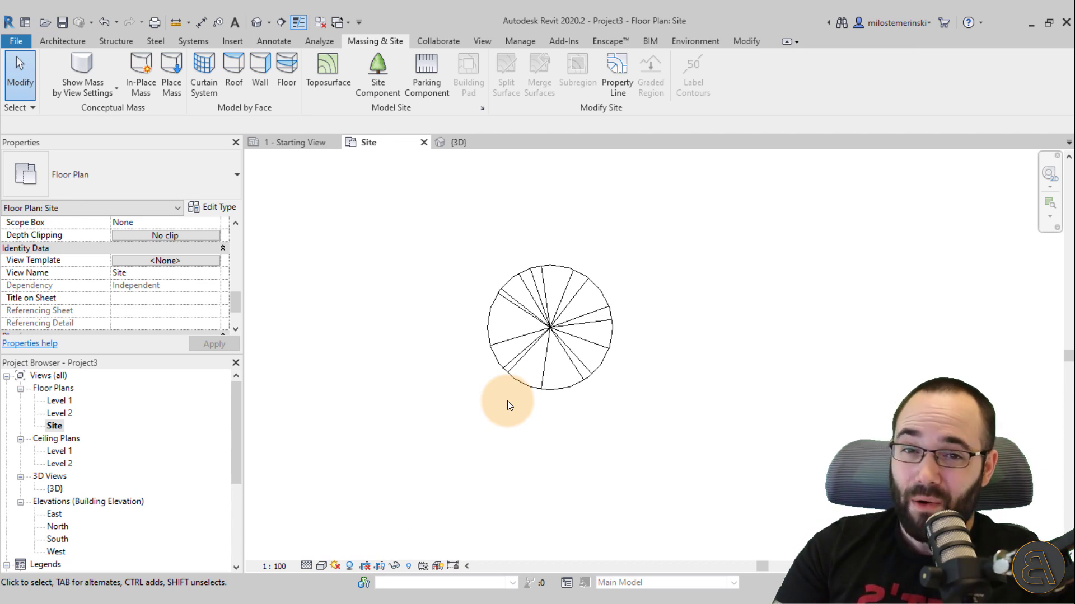
left_click(59, 44)
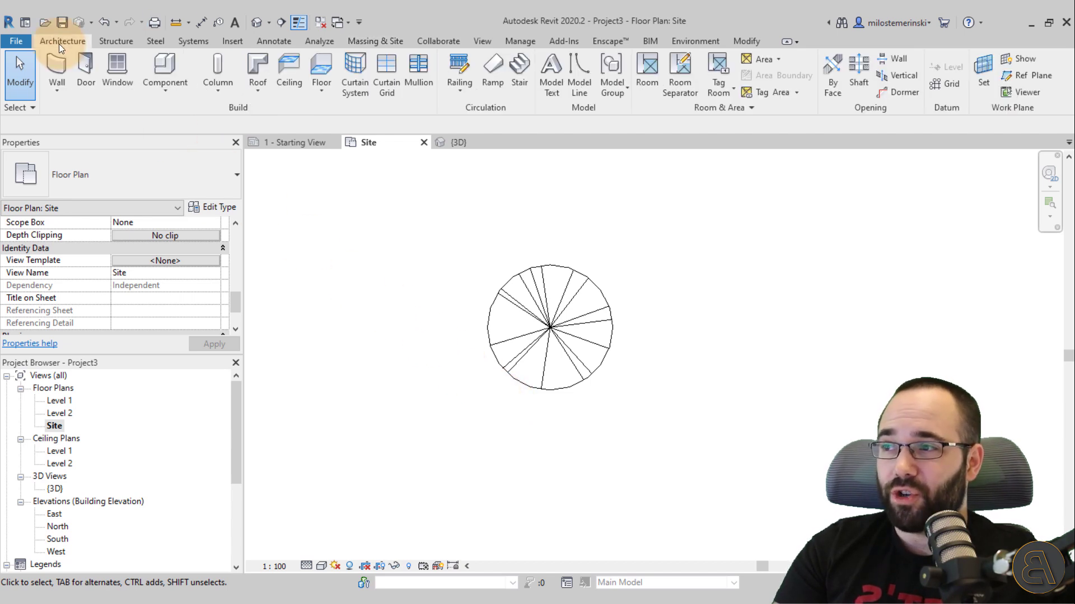
left_click(59, 68)
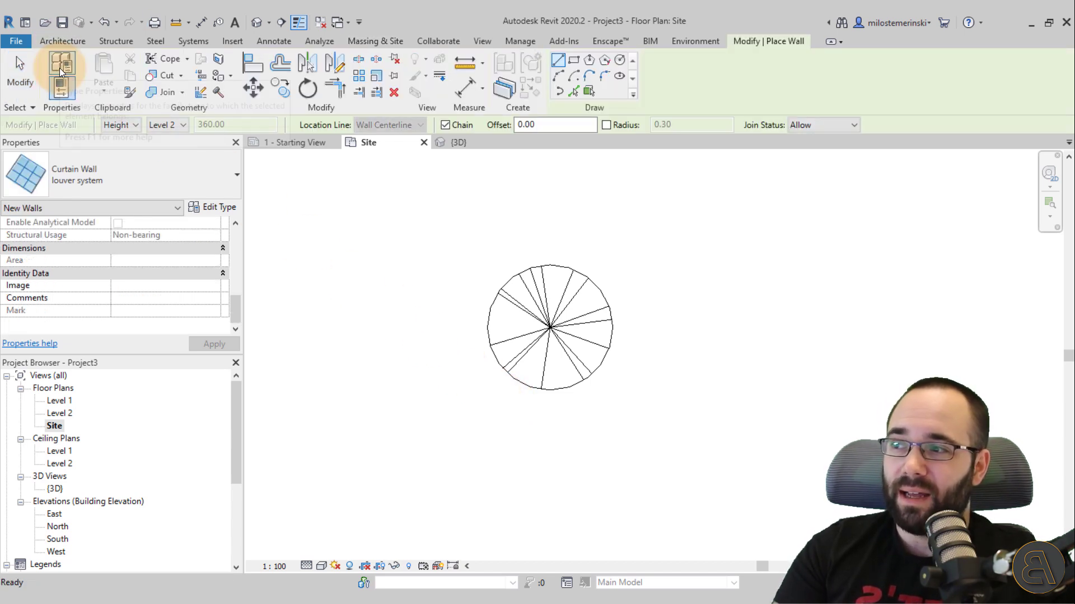
left_click(99, 167)
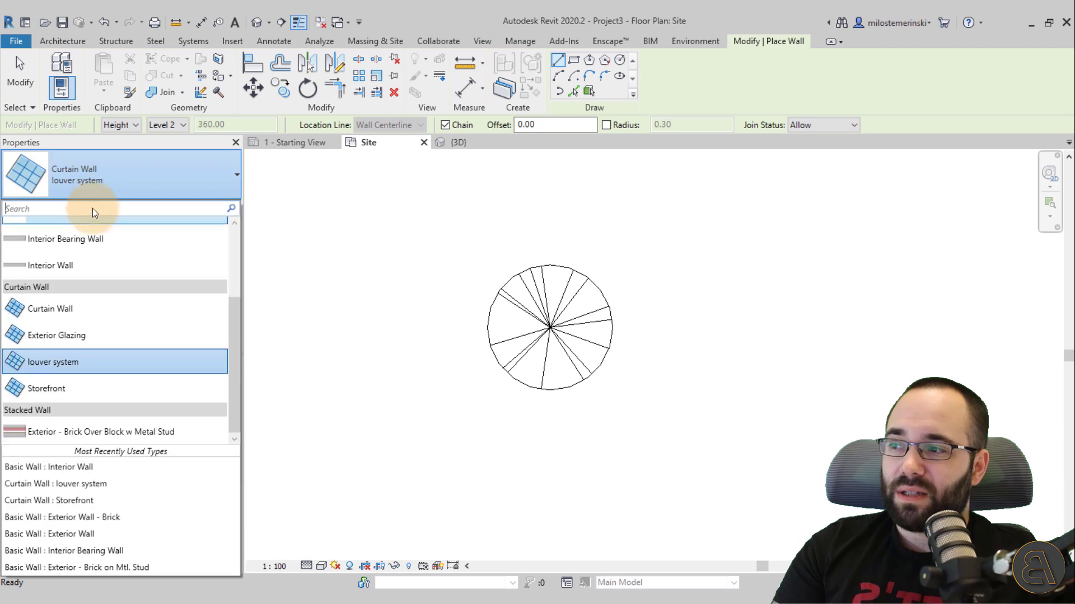
left_click(88, 268)
left_click(727, 274)
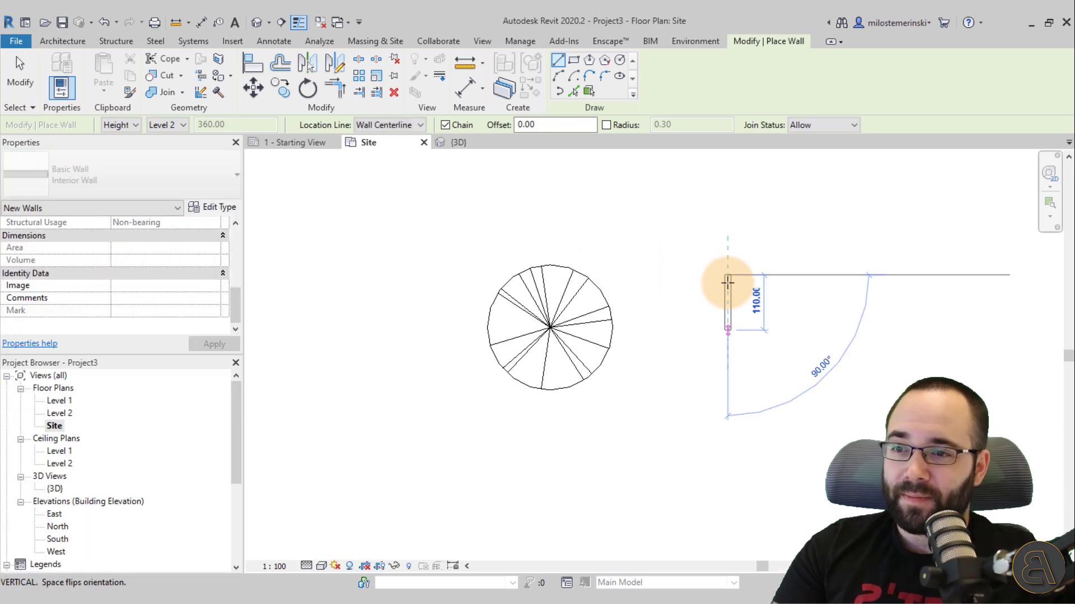
left_click(724, 395)
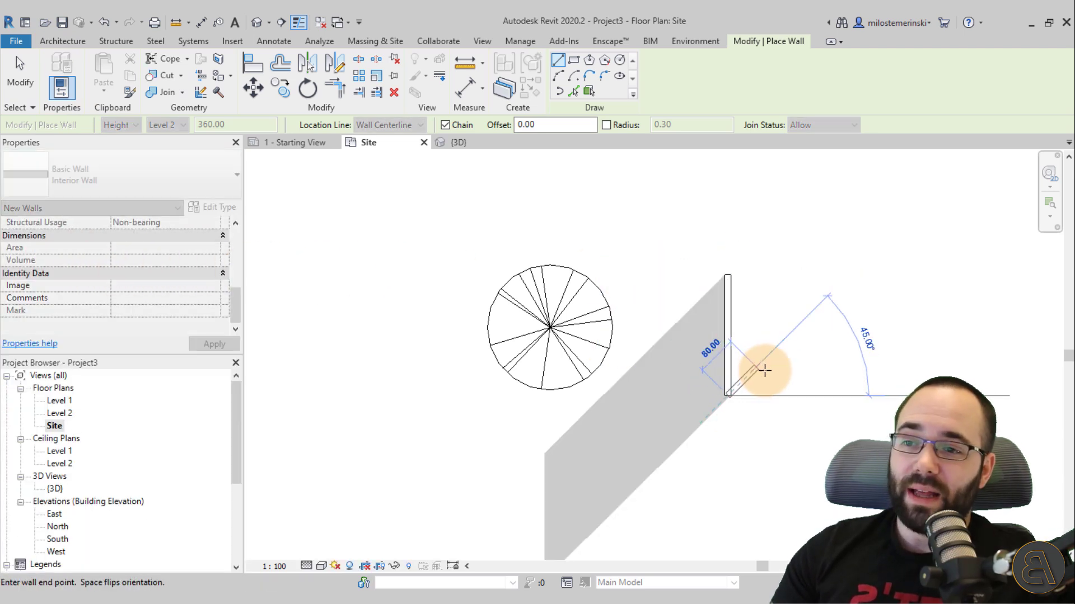
key("Escape")
key("Escape")
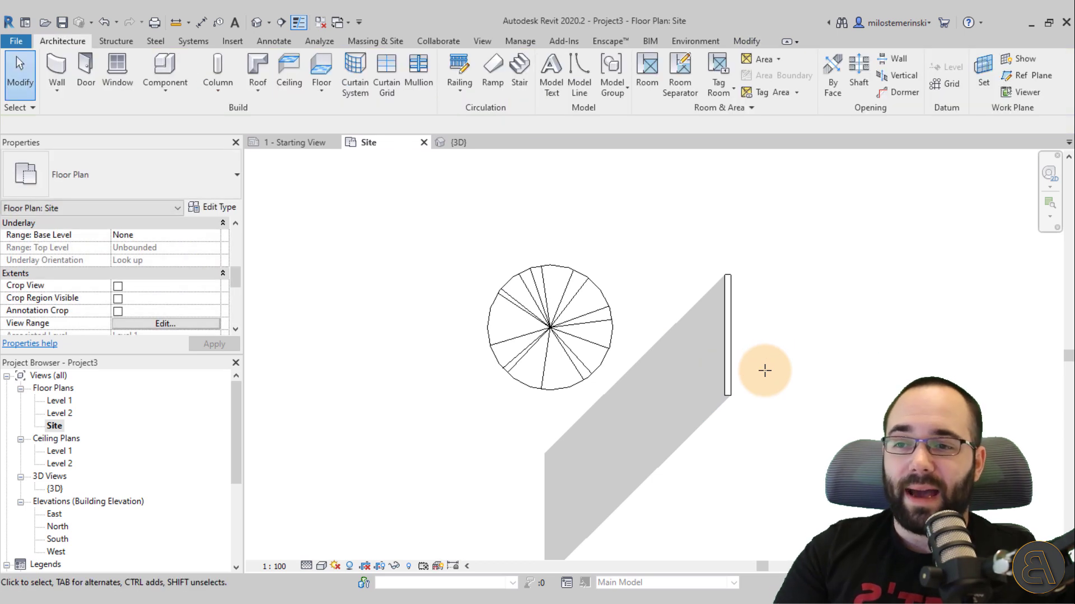
middle_click_drag(764, 371, 773, 379)
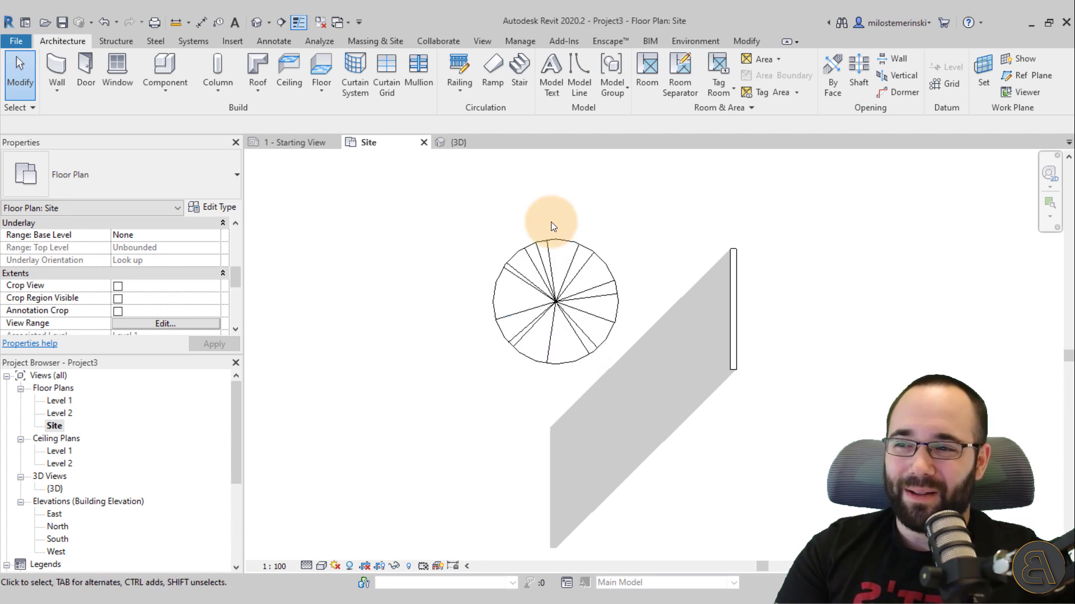
Switch to the 3D view and delete the interior wall beside the tree.
left_click(470, 147)
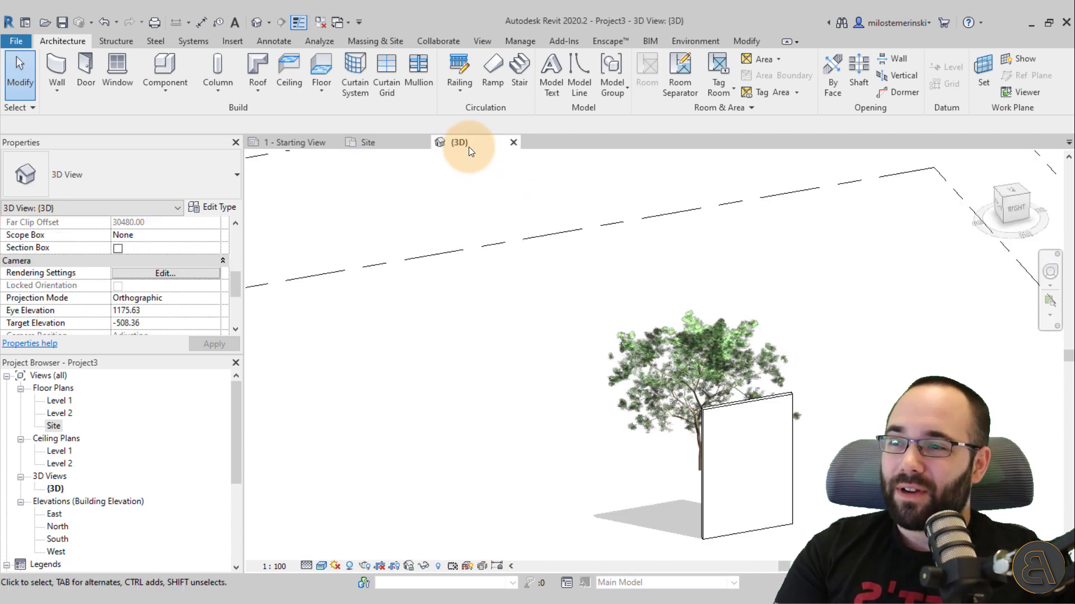
left_click(793, 479)
key("Delete")
Open the type properties of the Blue Berry Elder tree and examine its identity data.
middle_click_drag(795, 479, 703, 395, "shift")
left_click(704, 393)
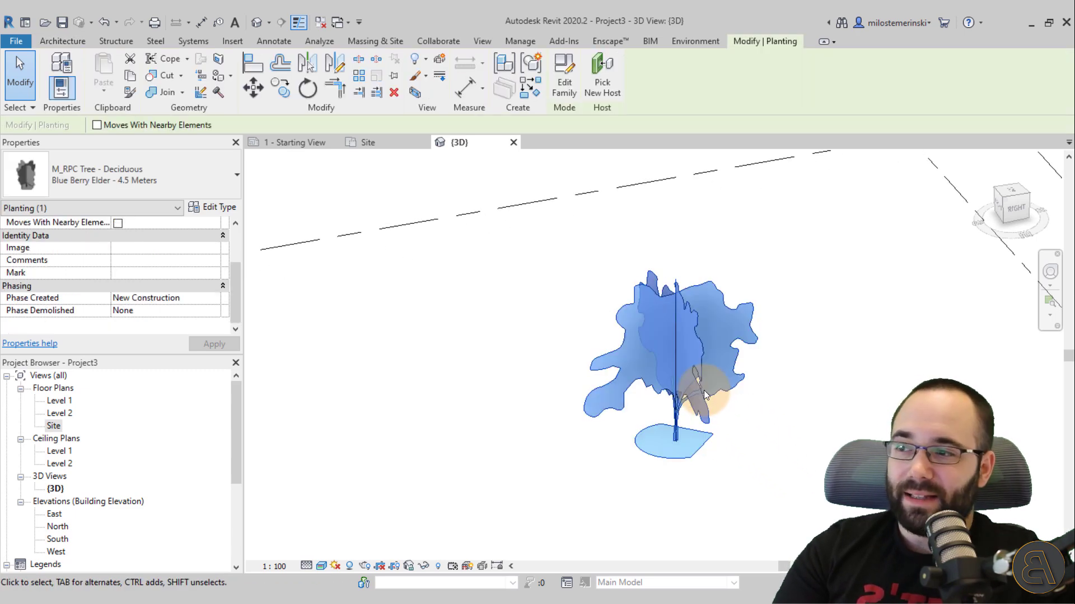
left_click(234, 213)
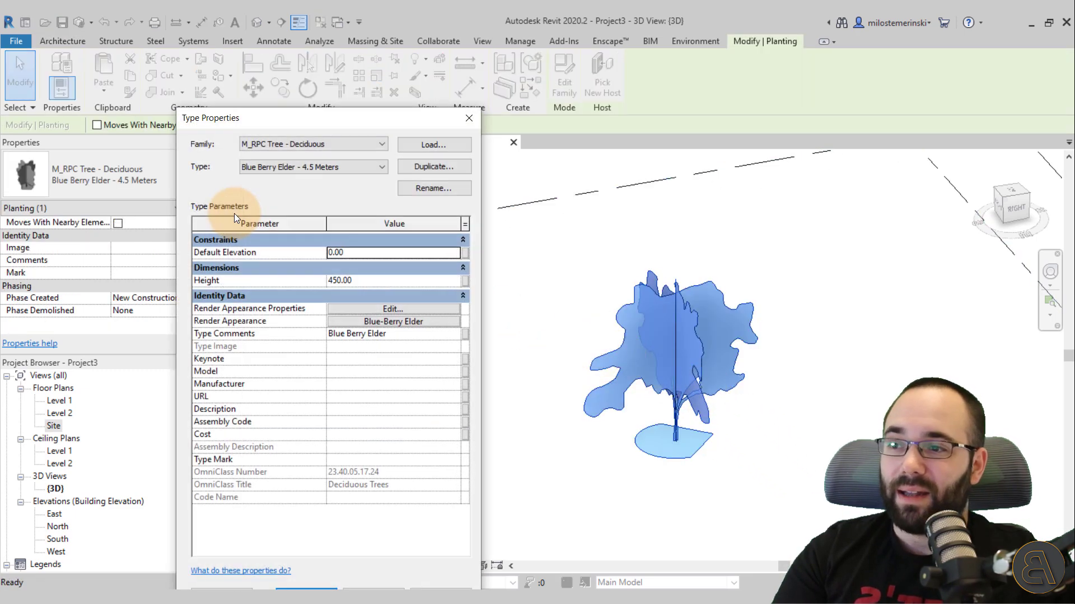
left_click_drag(376, 115, 301, 83)
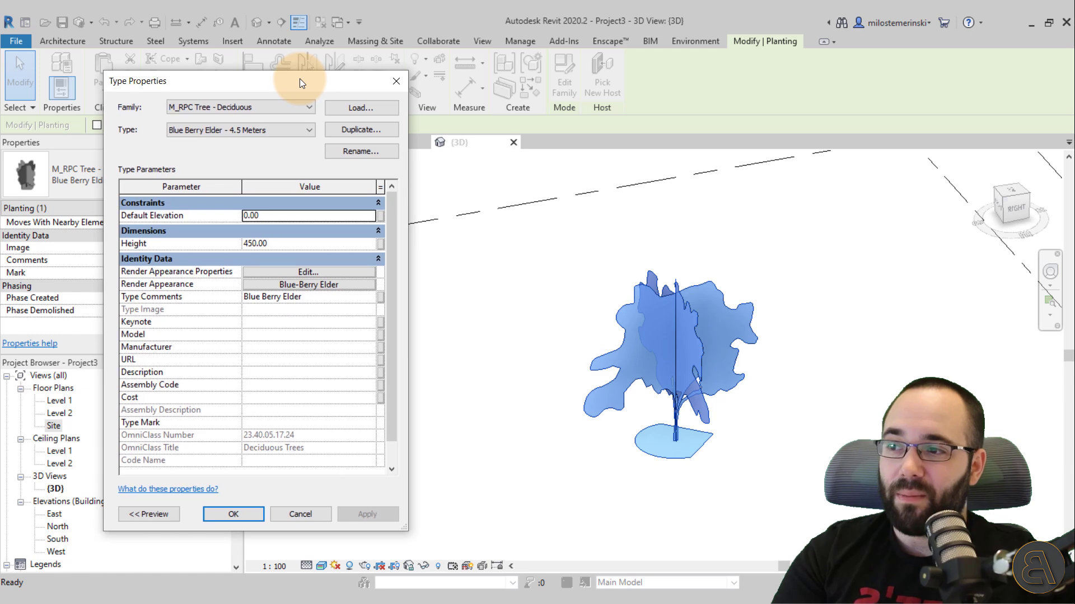
left_click(128, 260)
left_click(125, 261)
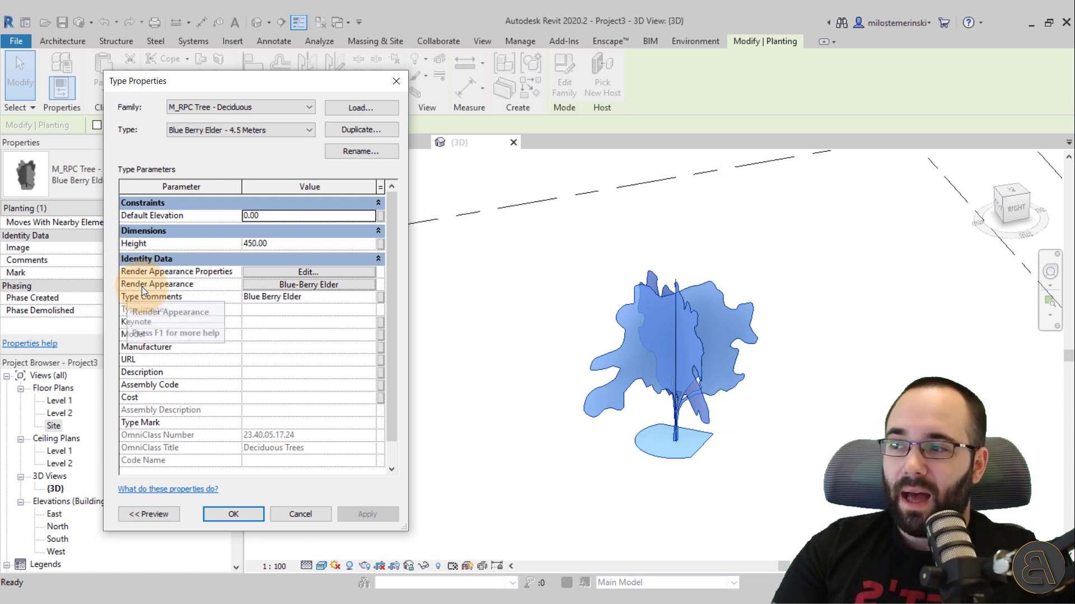
Open the tree type's Render Appearance library and browse the Trees [General] class.
left_click(263, 286)
left_click_drag(401, 214, 271, 116)
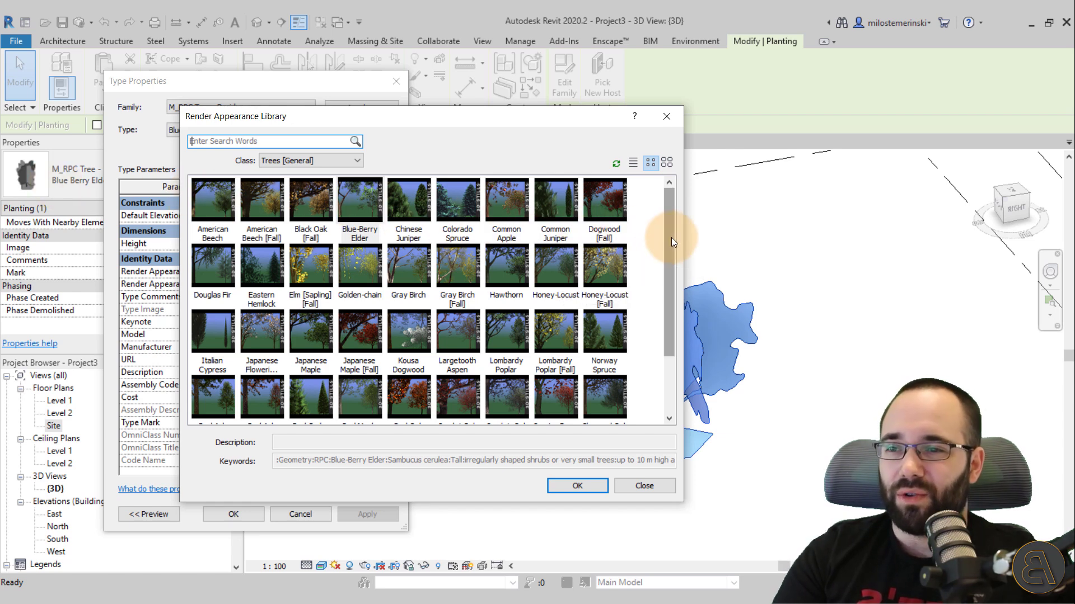
mouse_move(671, 237)
left_mouse_down()
mouse_move(679, 332)
mouse_move(680, 224)
left_mouse_up()
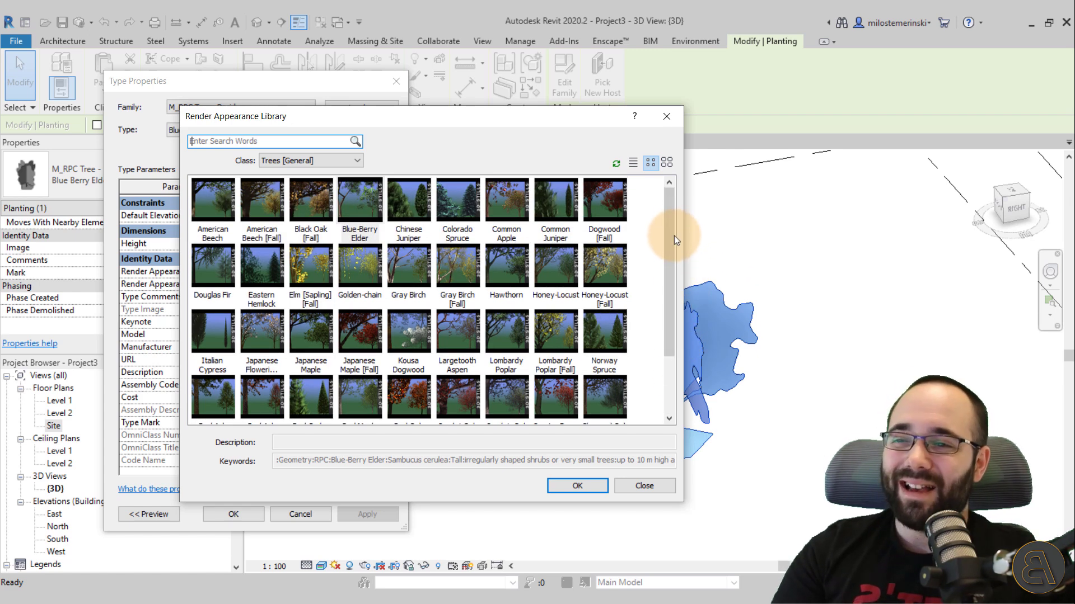
left_click_drag(672, 240, 680, 328)
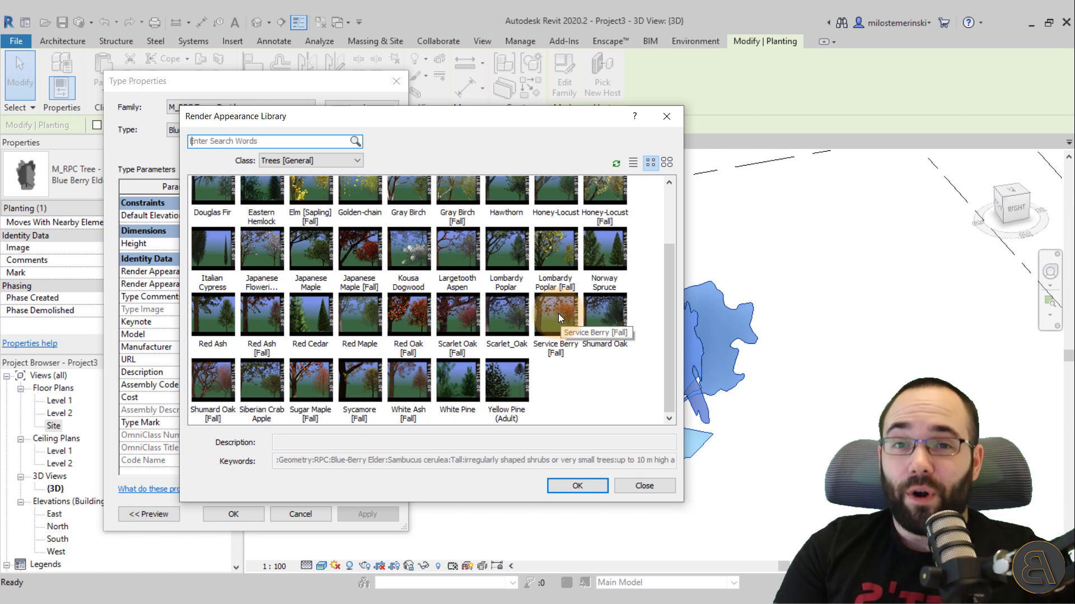
Look through the available appearance classes, filter by Auto_Economy/Midsize and select the VW Beetle [4] appearance.
left_click(283, 160)
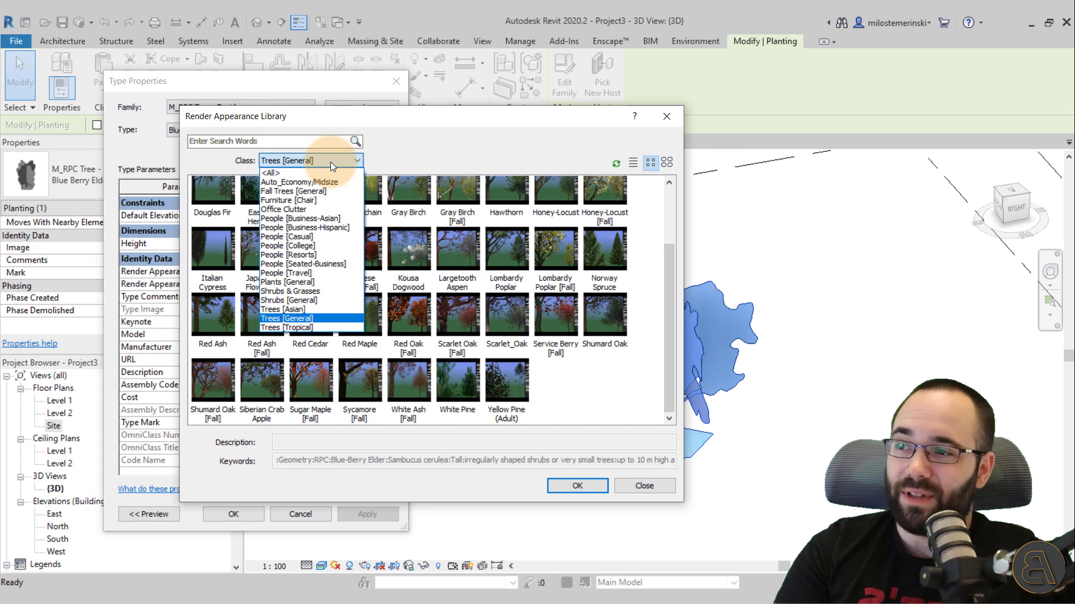
key("Home")
key("Down")
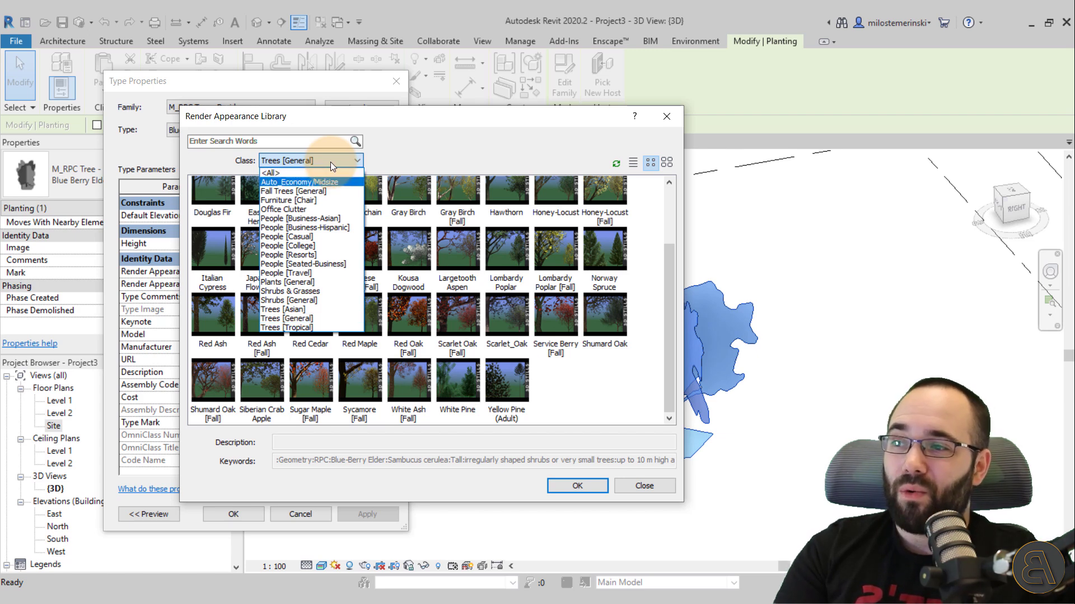
key("Down")
key("Up")
key("Down")
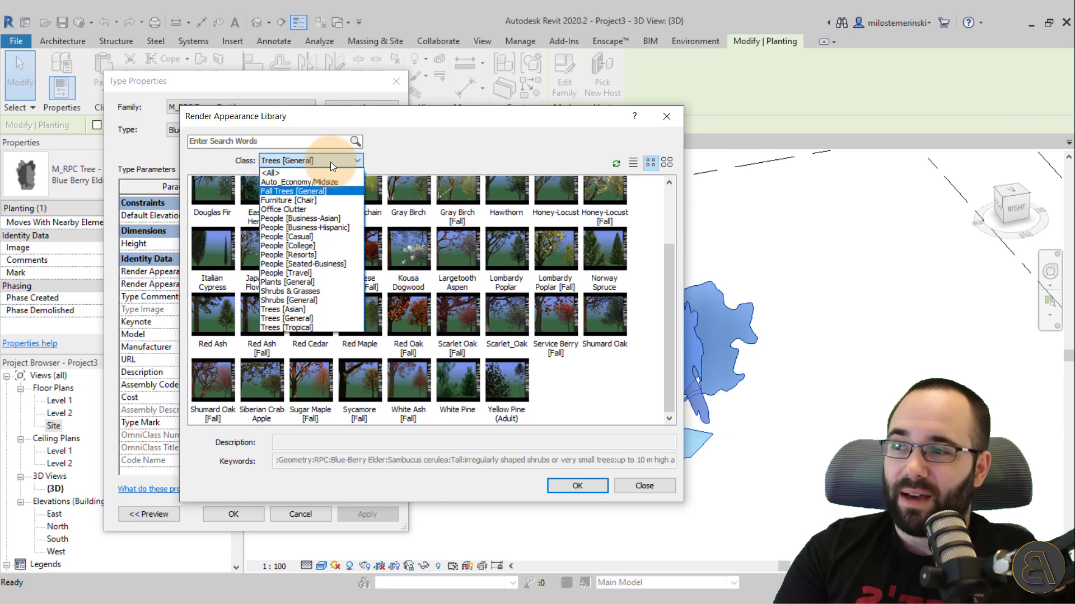
key("Down")
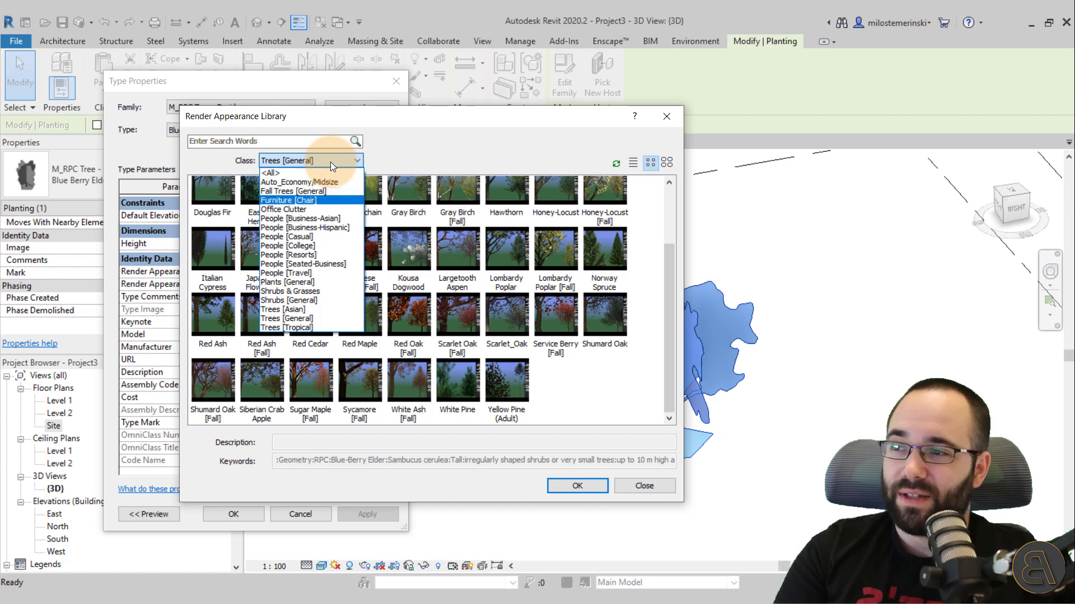
key("Down")
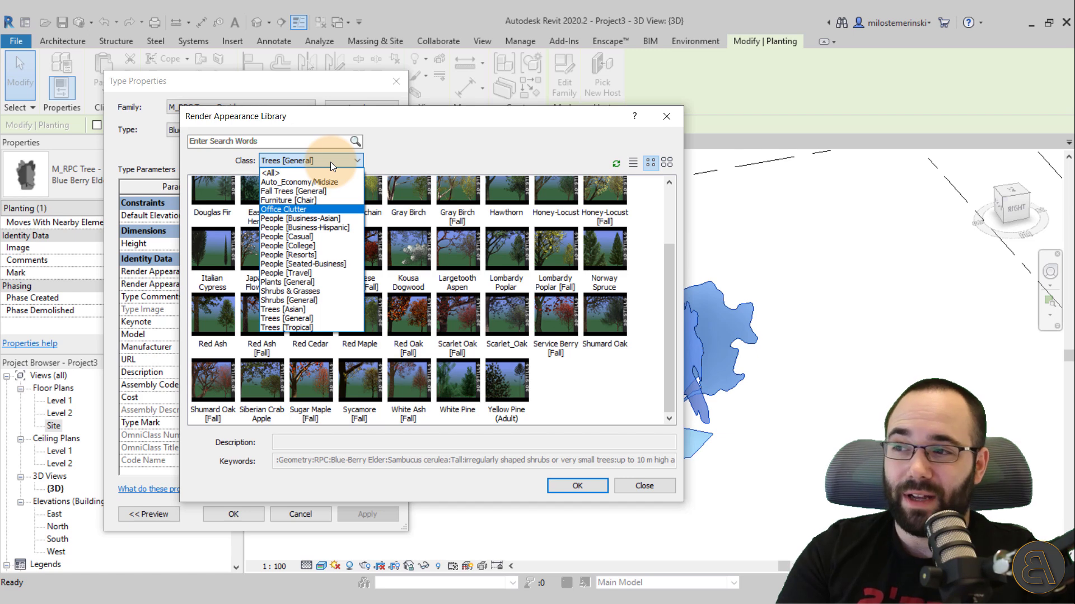
key("Up")
key("Up")
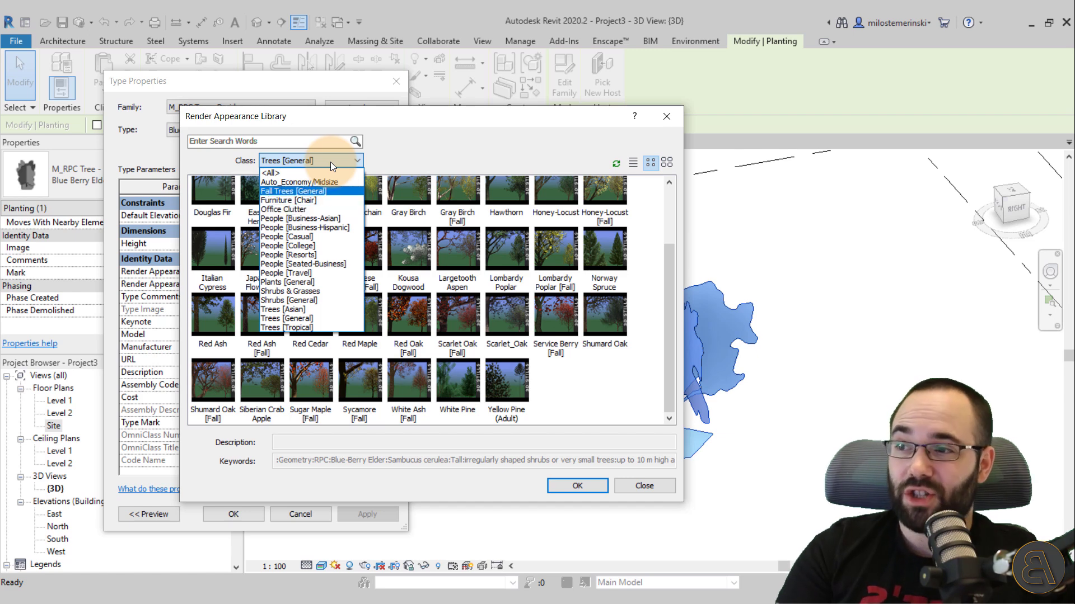
left_click(287, 184)
left_click(220, 226)
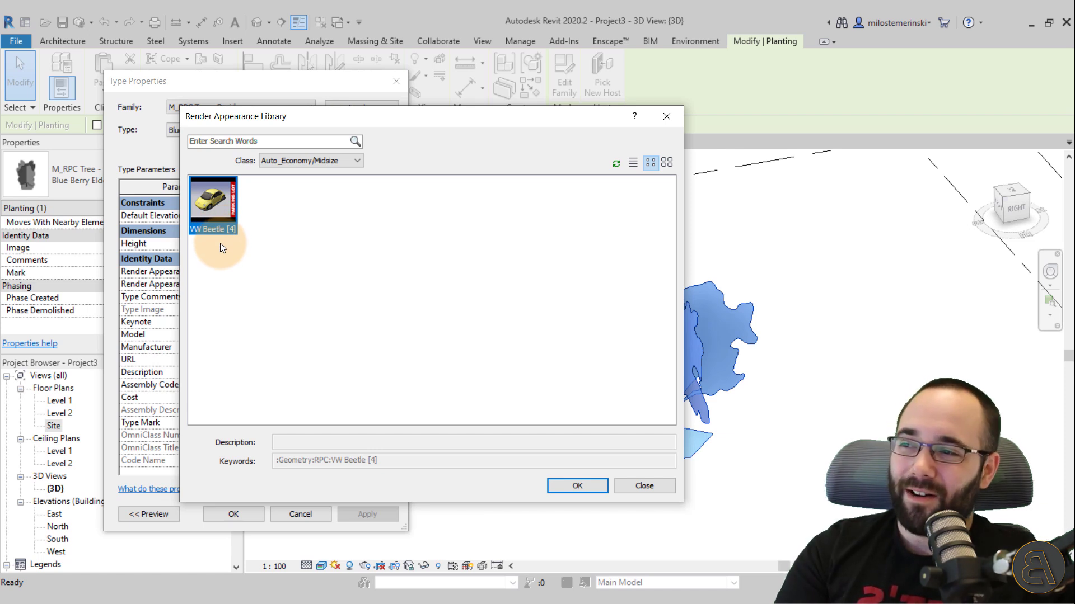
Filter the render appearances by the Office Clutter class and look at the Notebook Computer and Picture Frame entries.
left_click(305, 162)
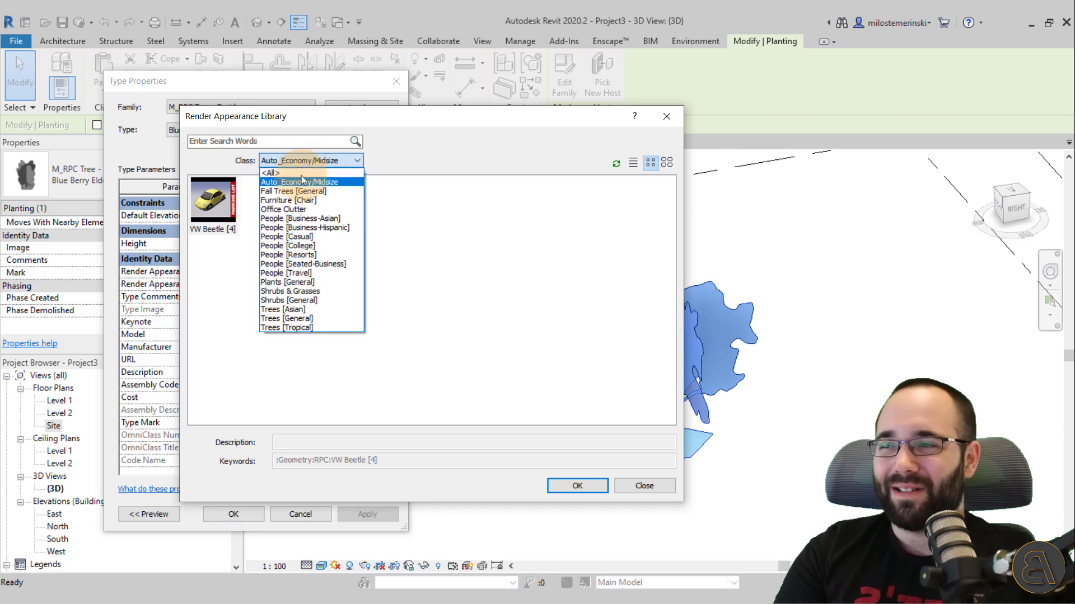
left_click(296, 210)
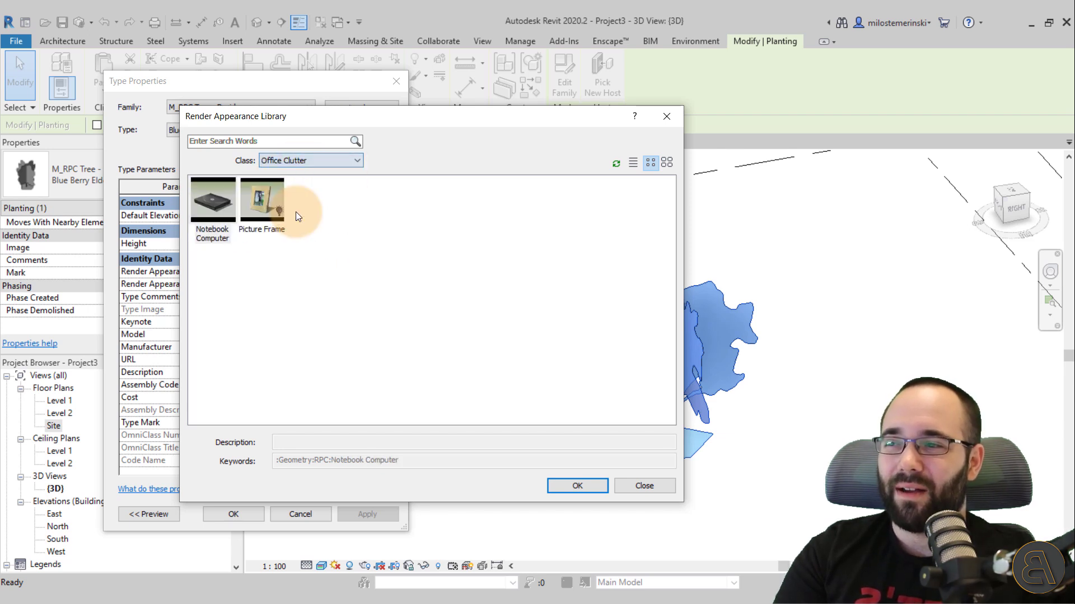
left_click(218, 238)
left_click(259, 223)
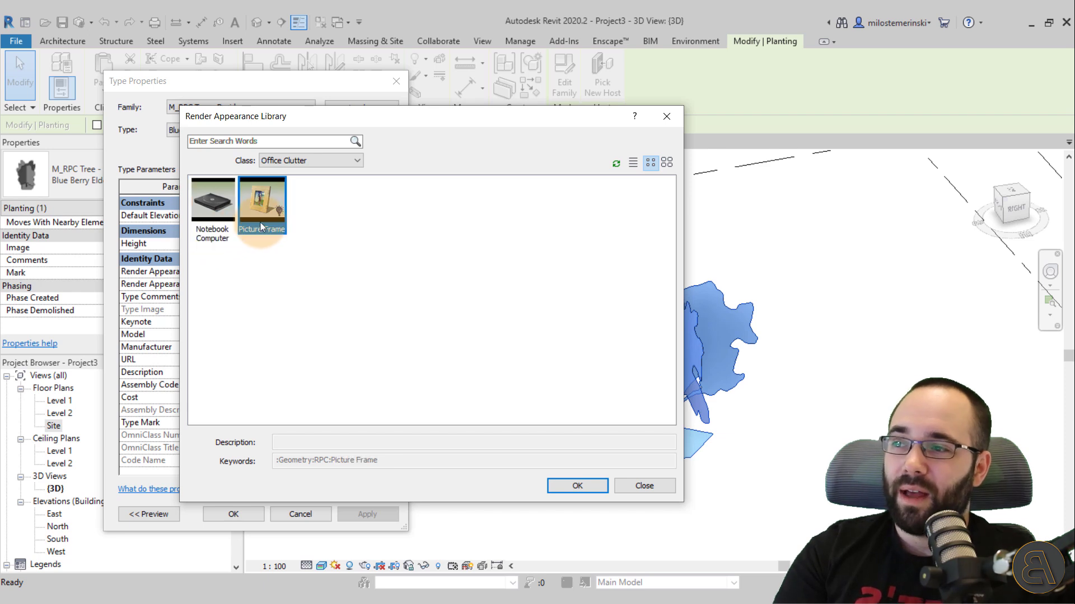
Browse the Business-Hispanic, Business-Asian, Resorts and Travel people classes, then leave the library and type properties without saving changes.
left_click(334, 161)
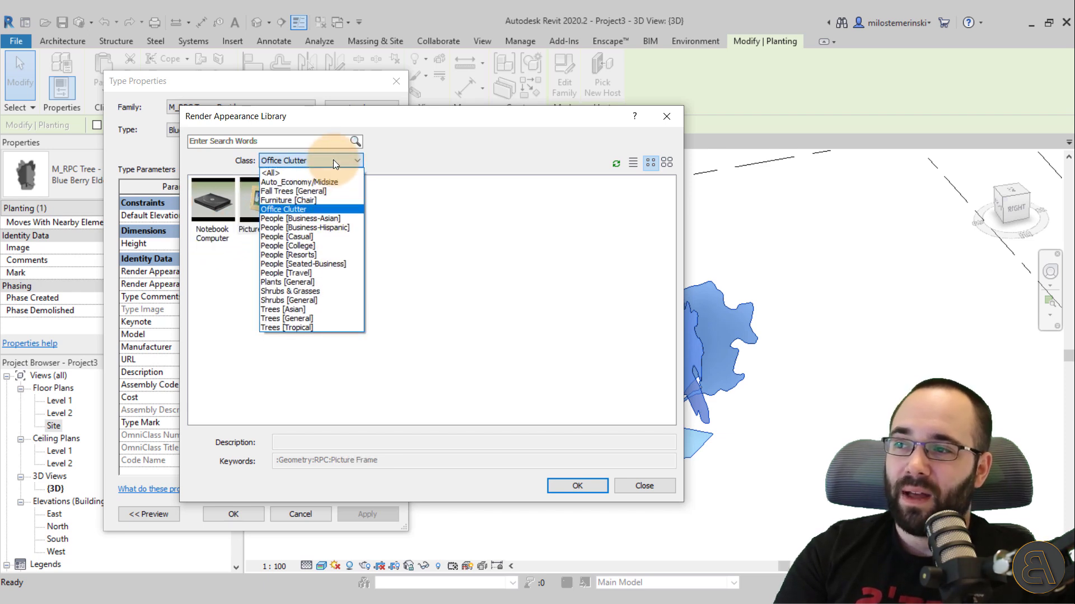
left_click(332, 227)
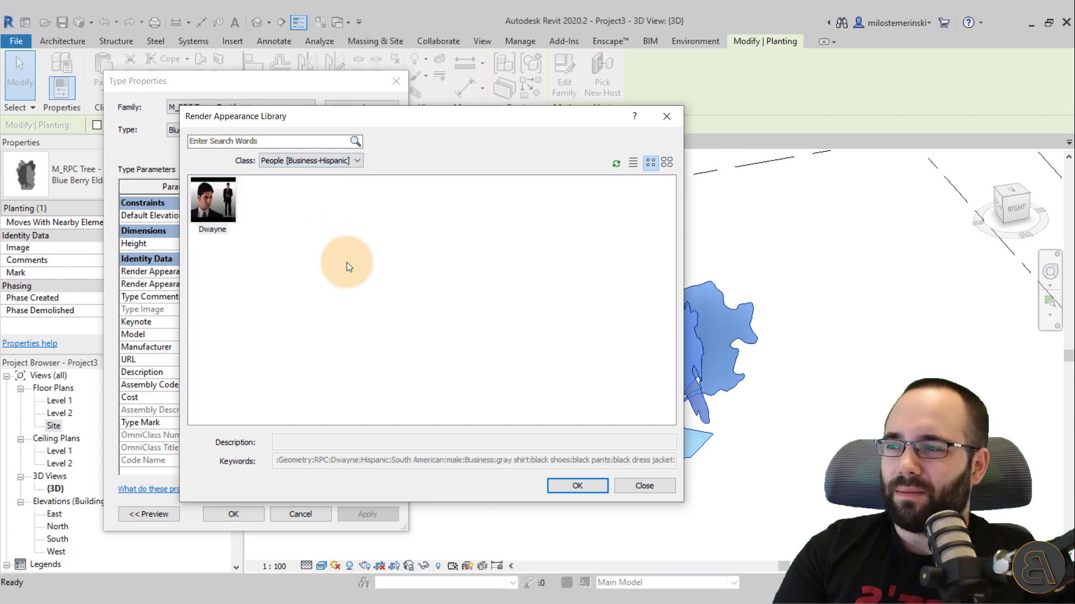
left_click(339, 162)
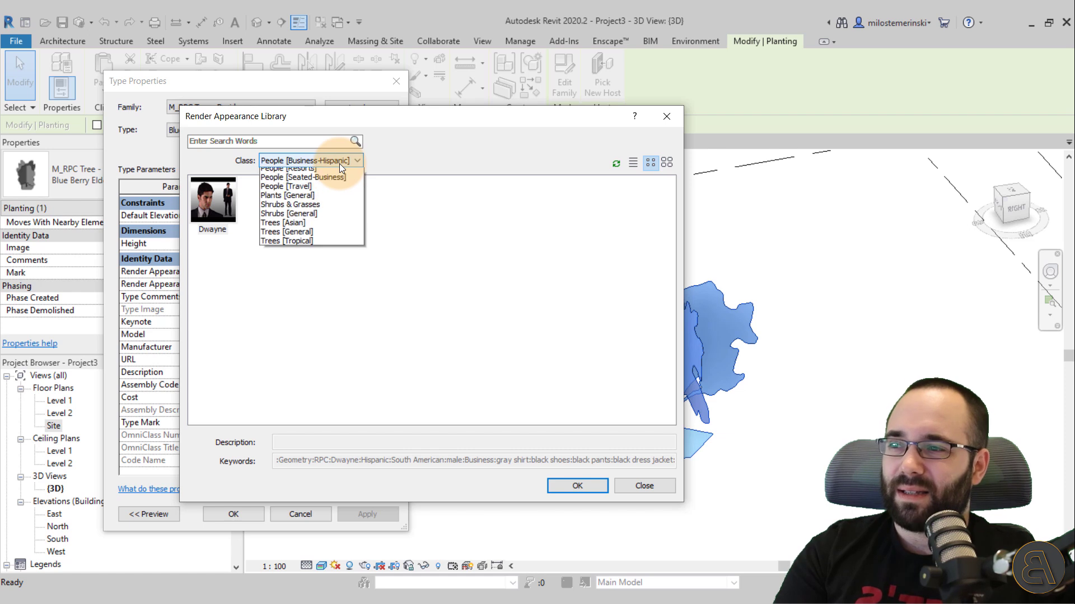
left_click(328, 219)
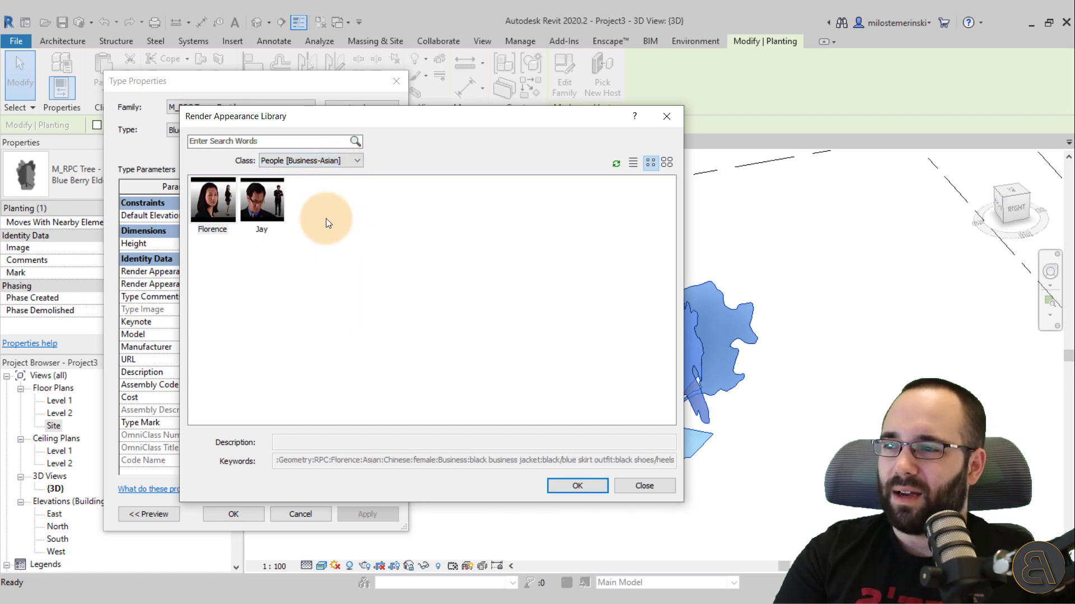
left_click(314, 162)
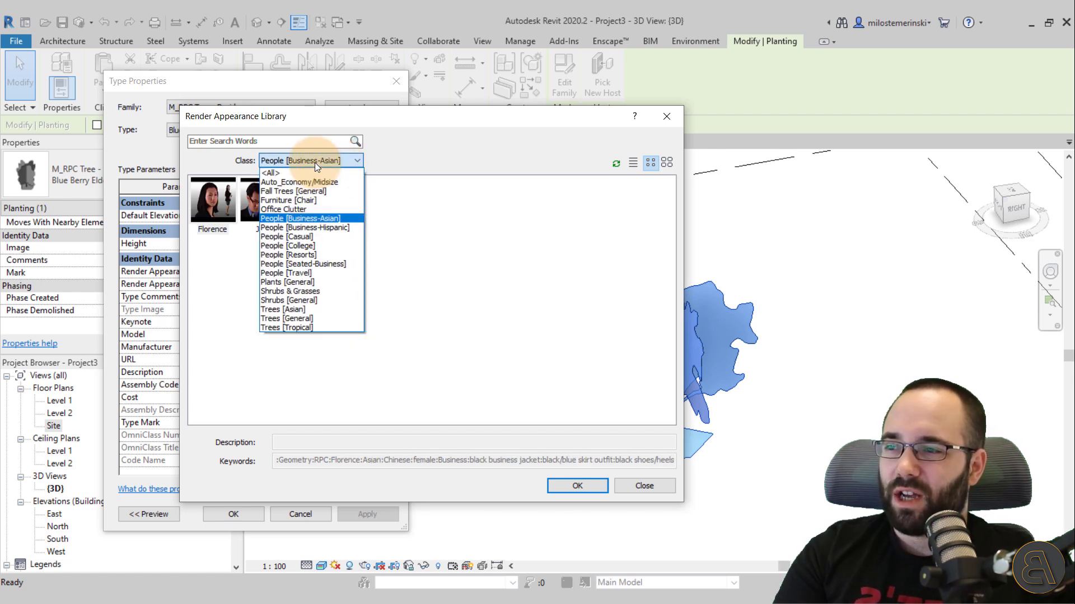
left_click(316, 255)
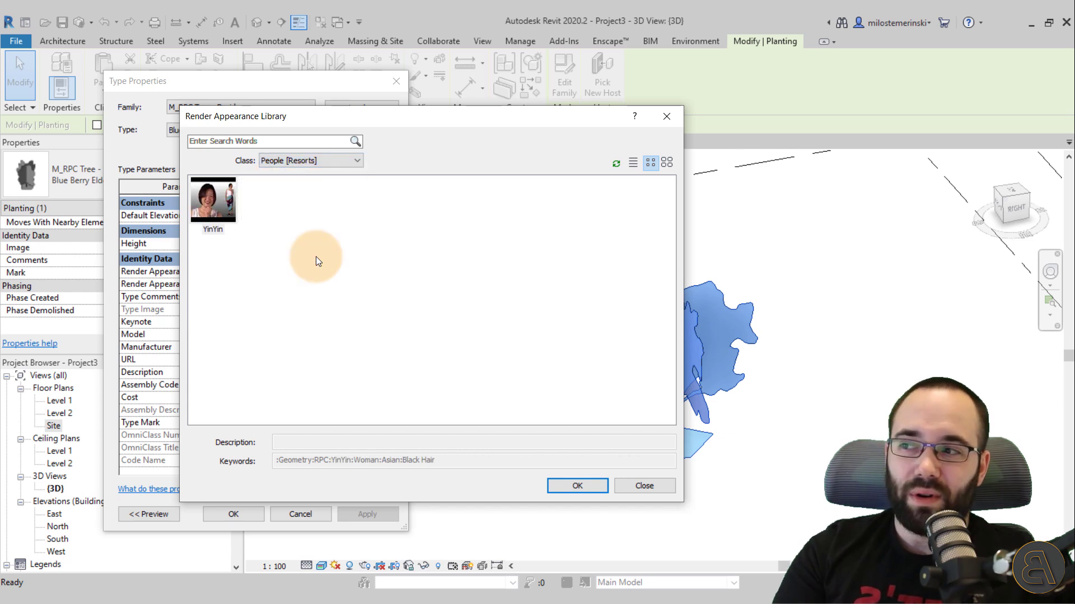
left_click(344, 163)
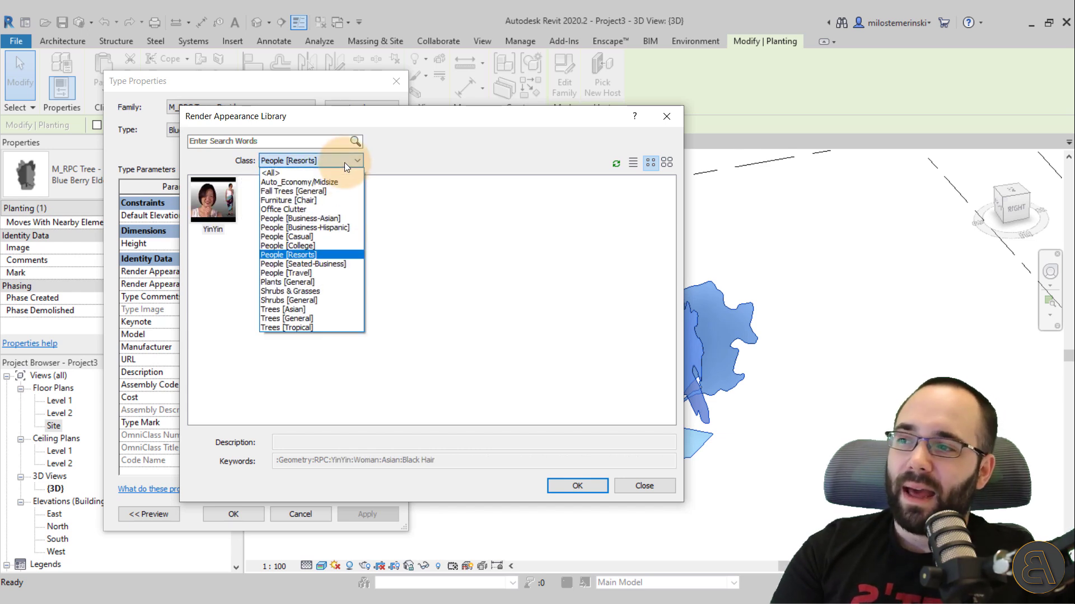
left_click(308, 273)
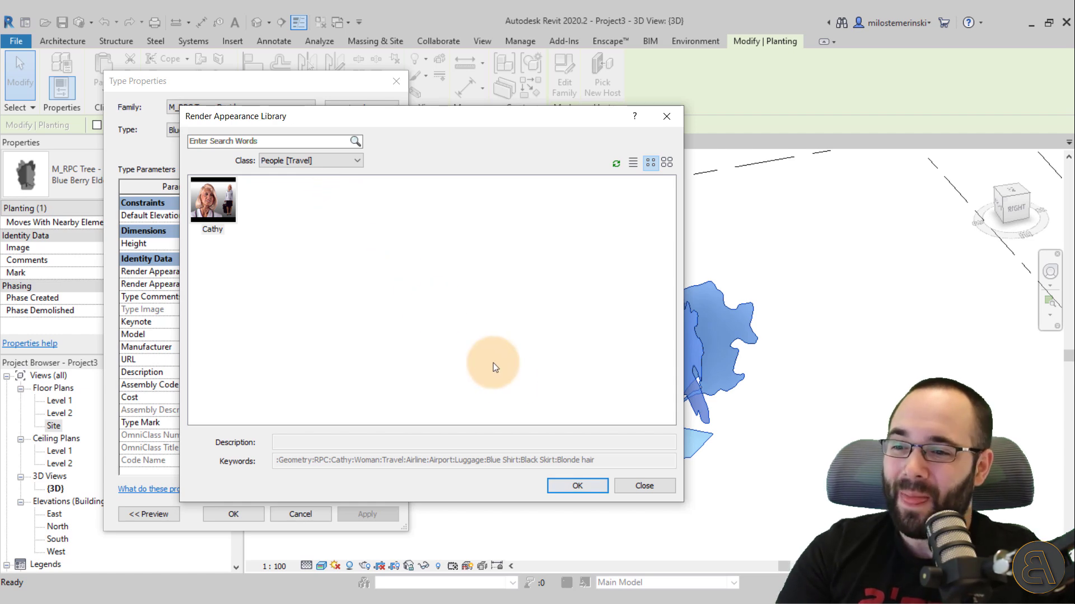
left_click(619, 489)
left_click(394, 511)
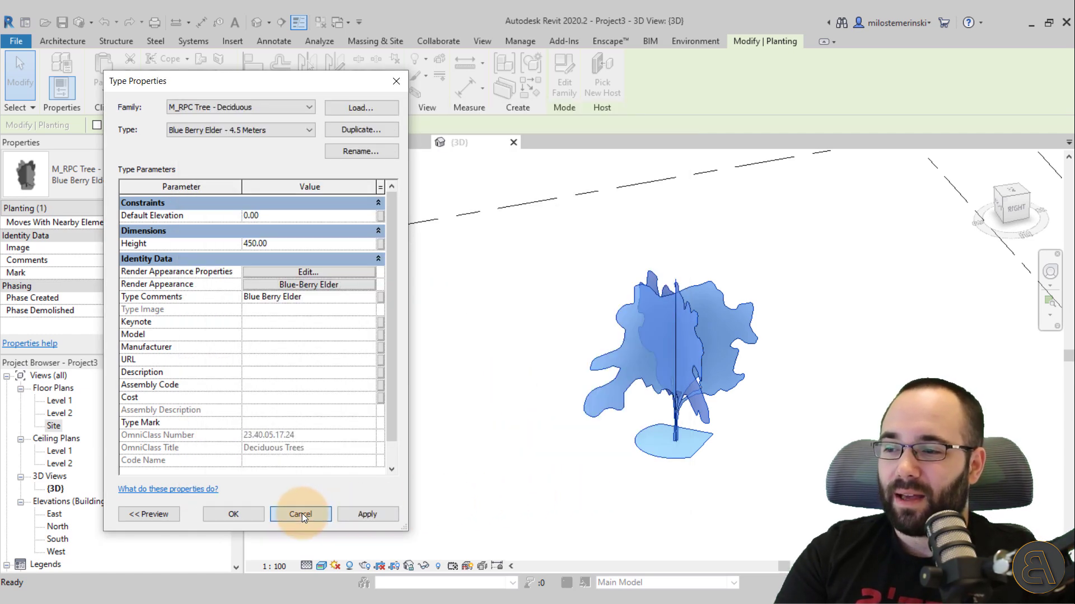
left_click(303, 513)
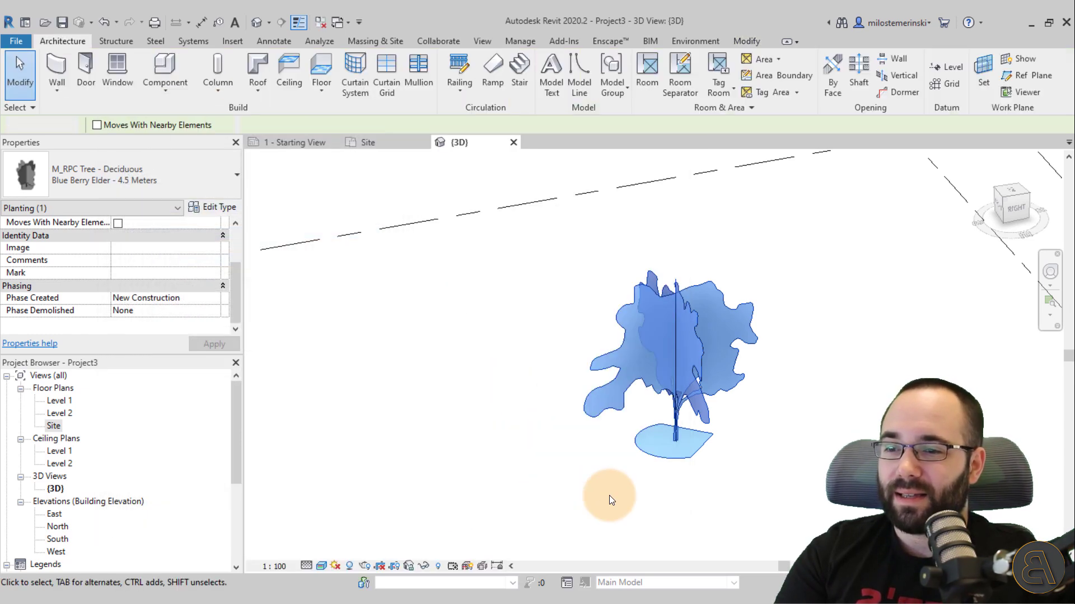
Set the 3D view's visual style to Hidden Line and duplicate the Blue Berry Elder tree type as Person.
left_click(322, 565)
left_click(344, 498)
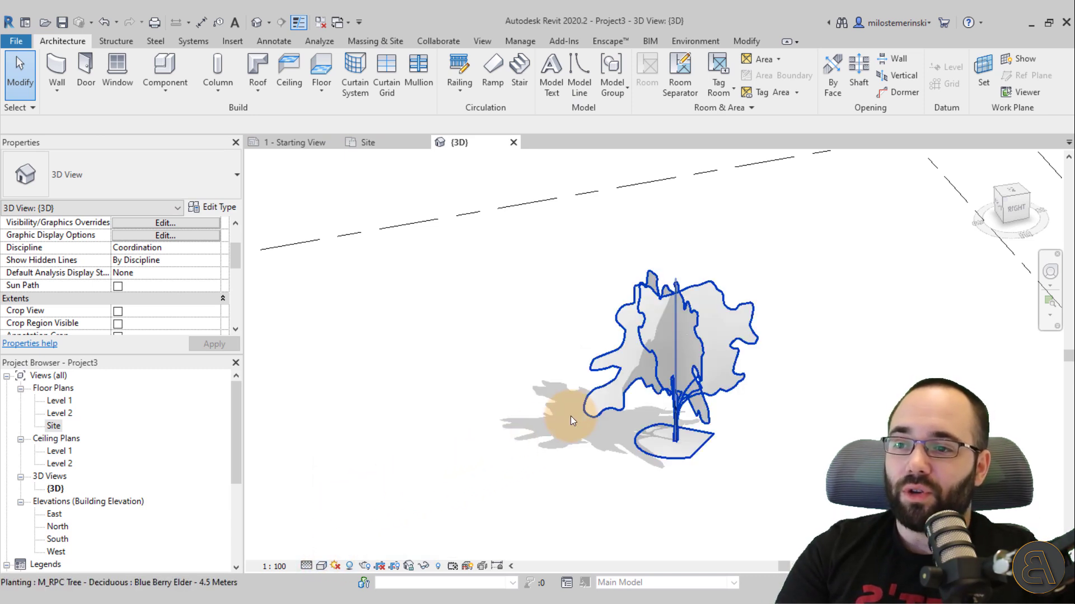
left_click(586, 410)
left_click(220, 209)
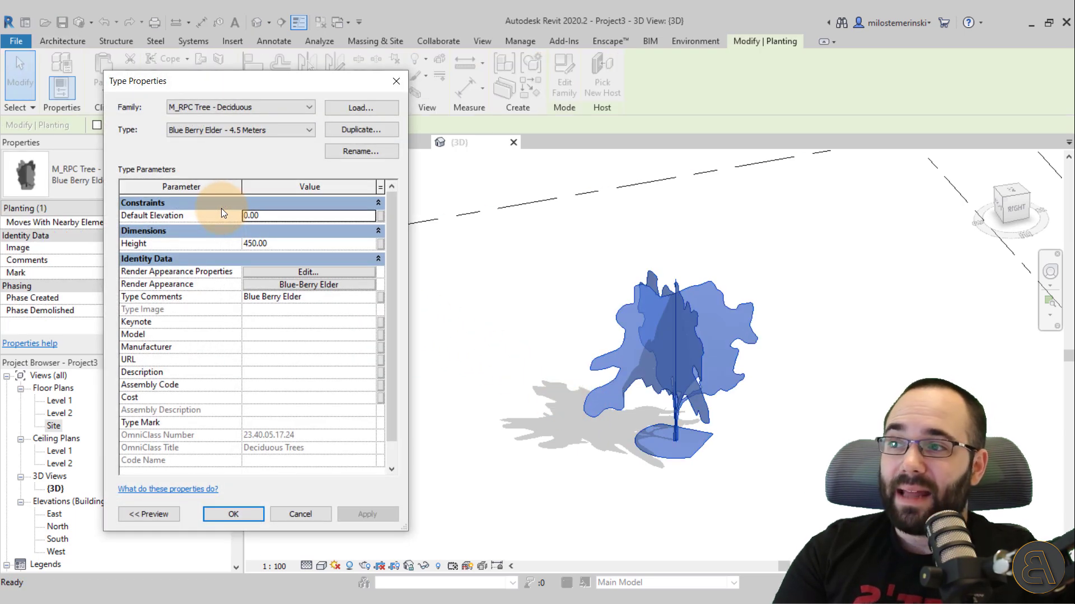
left_click(340, 131)
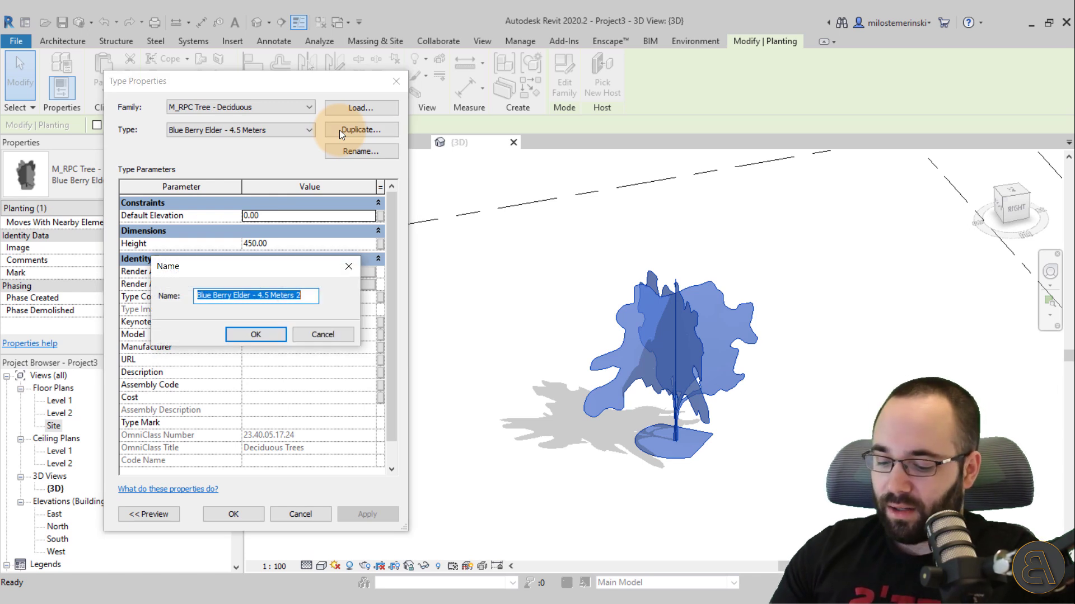
type("Person")
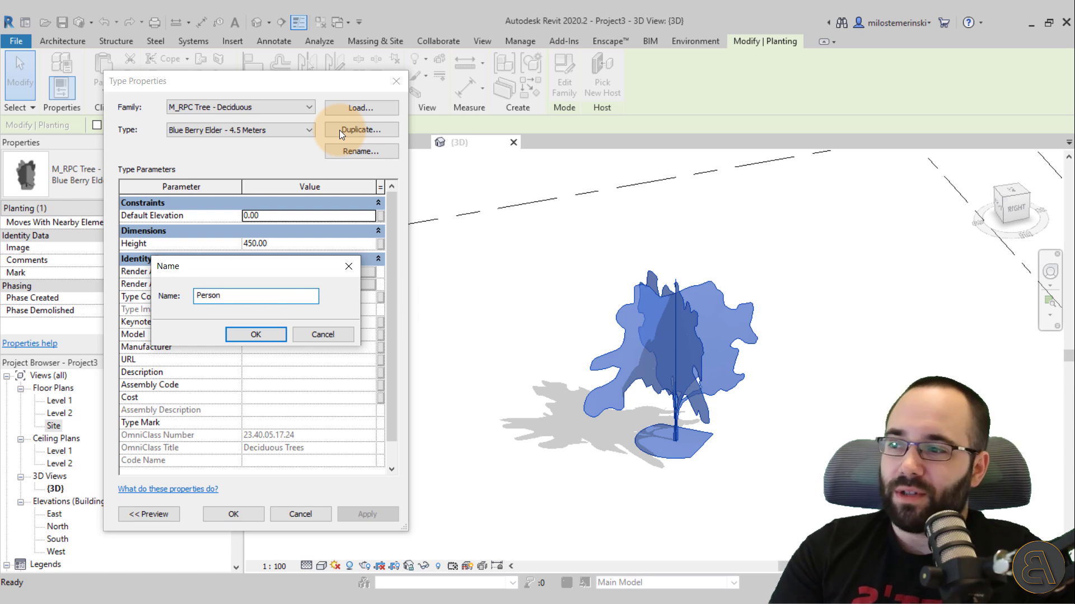
left_click(256, 334)
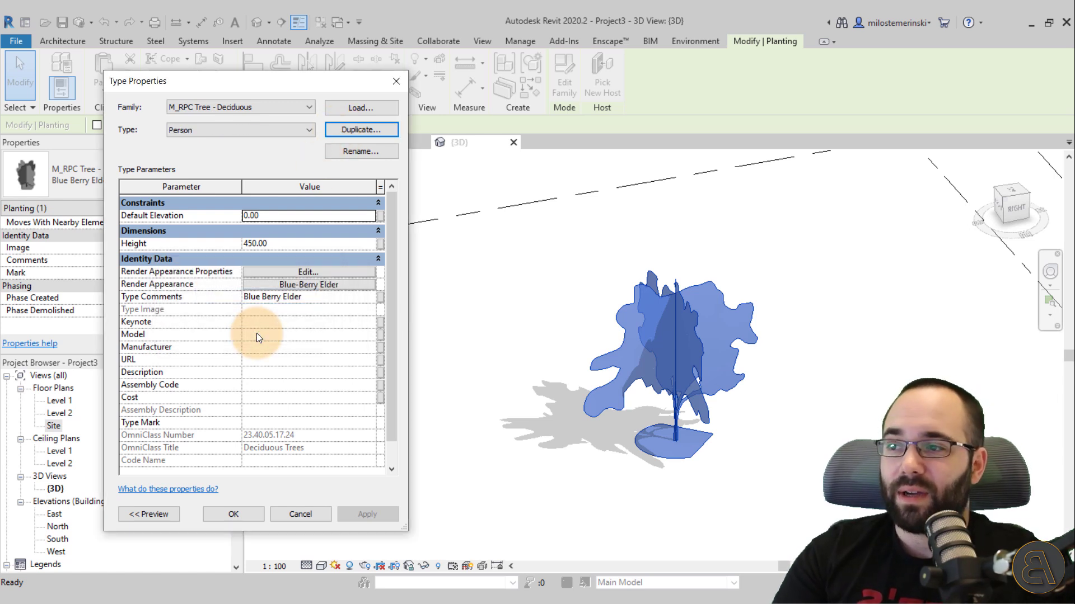
Assign the Alex render appearance from the People [Casual] class to the Person type and apply it to the tree.
left_click(271, 284)
left_click(331, 160)
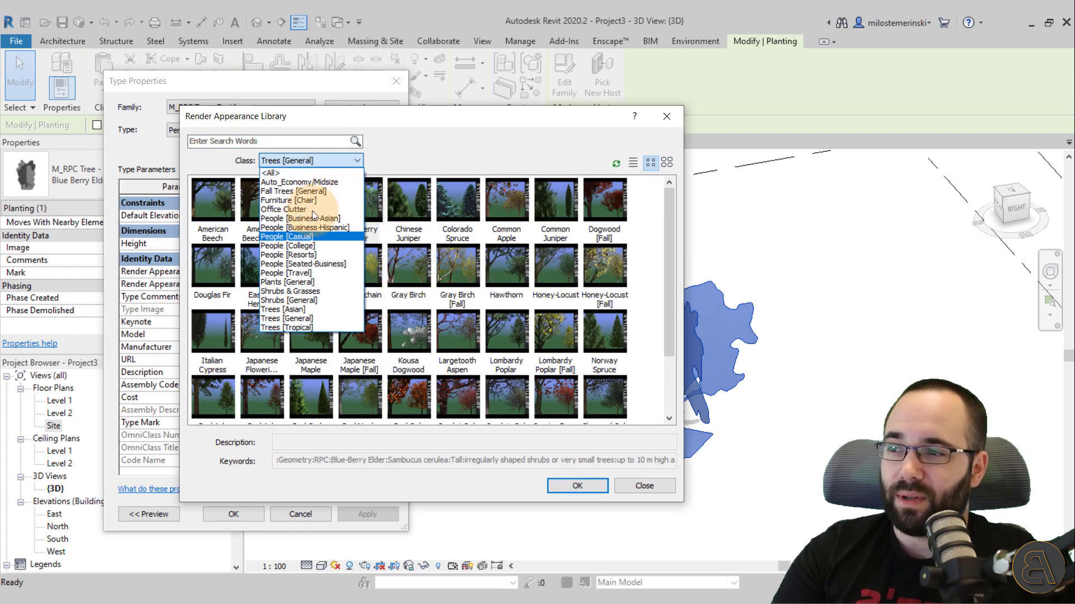
left_click(303, 237)
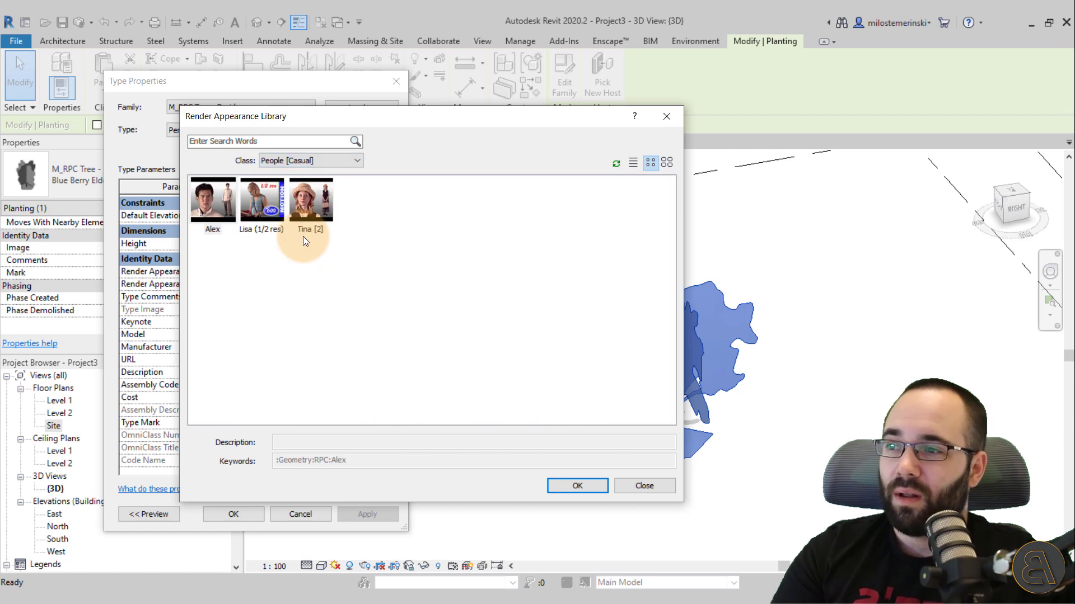
left_click(211, 226)
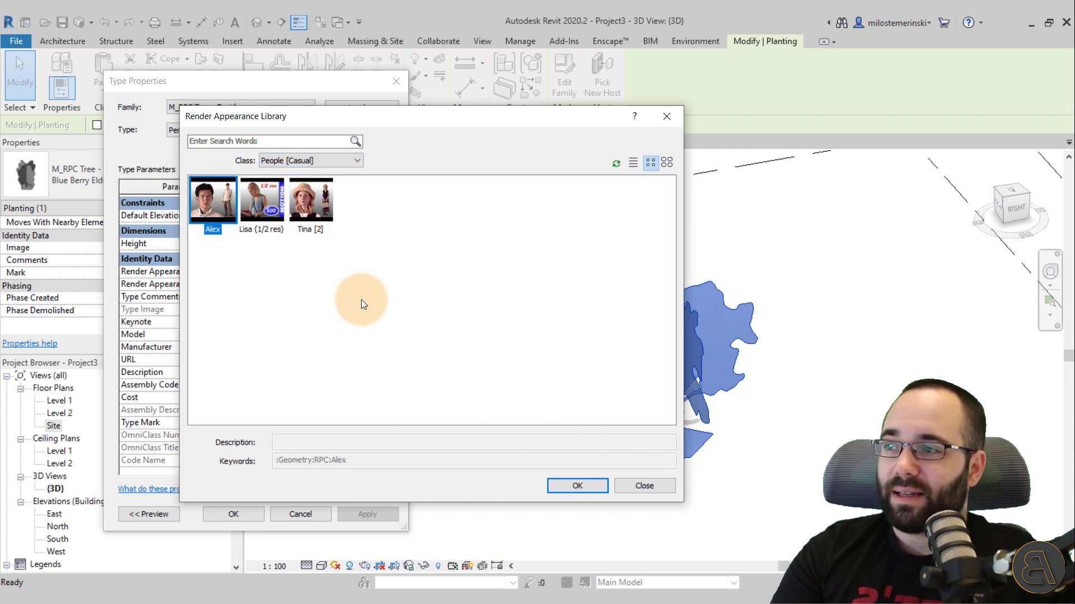
left_click(577, 485)
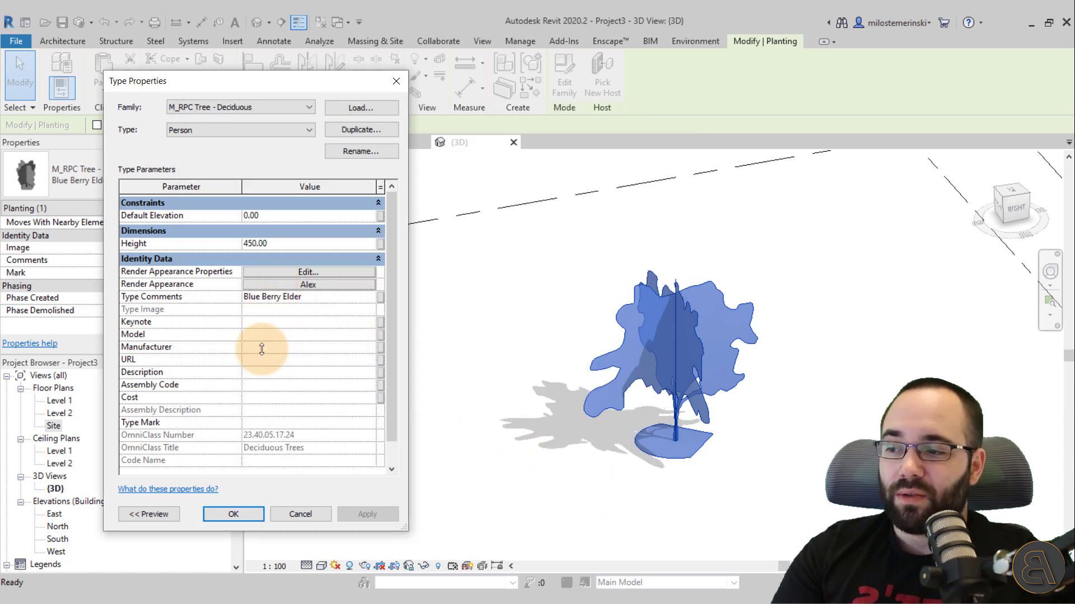
left_click(224, 514)
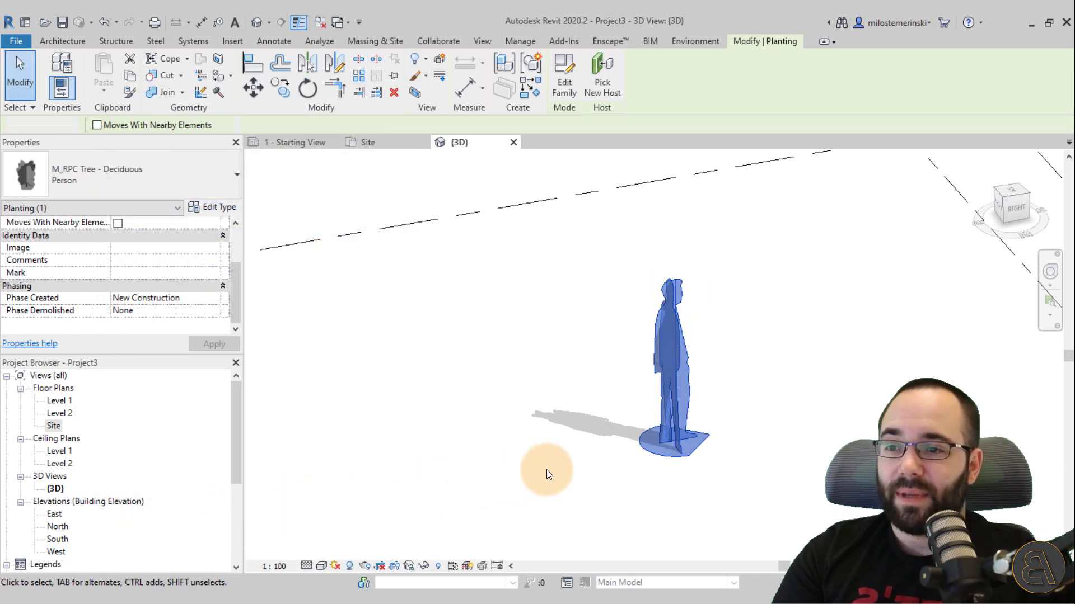
Set the 3D view's visual style to Realistic and examine the person from several directions.
left_click(546, 471)
left_click(652, 449)
middle_click_drag(656, 451, 804, 422, "shift")
left_click(802, 417)
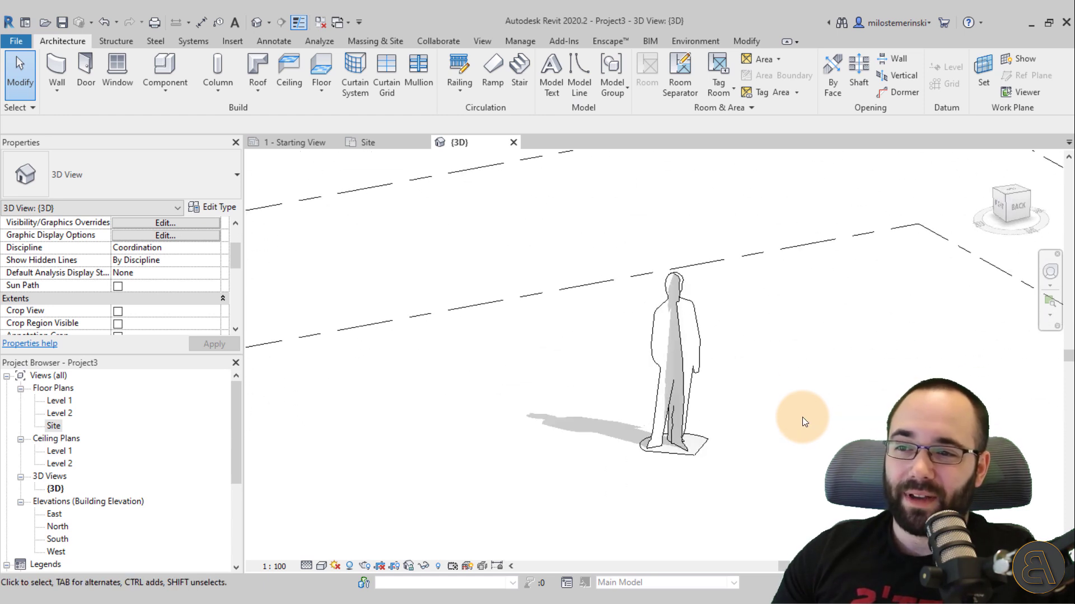
left_click(323, 566)
key("Up")
key("Up")
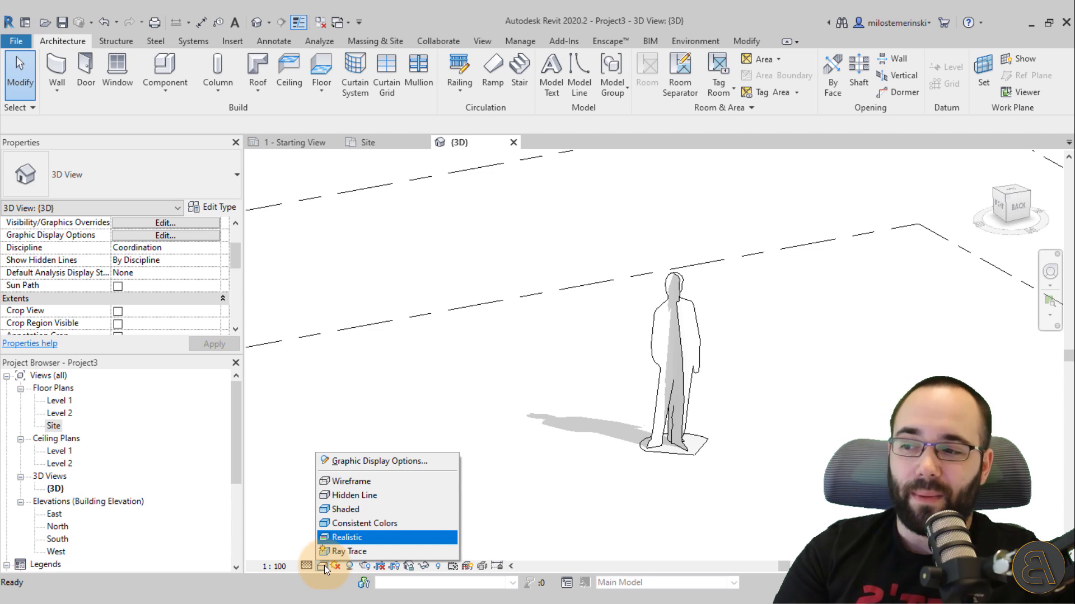
left_click(342, 537)
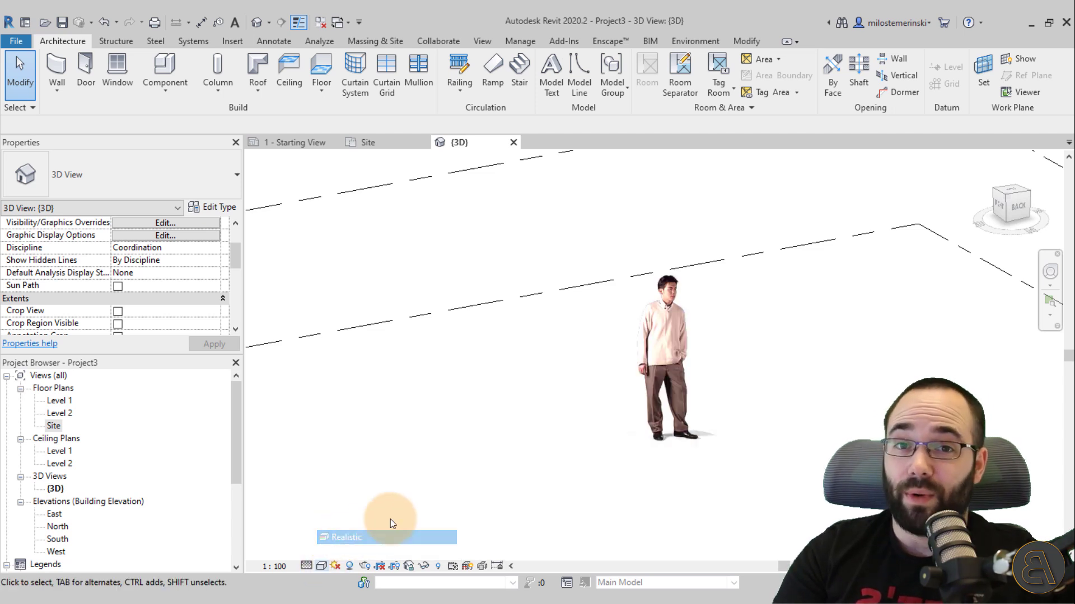
mouse_move(583, 412)
middle_mouse_down("shift")
mouse_move(591, 419)
mouse_move(583, 408)
middle_mouse_up("shift")
scroll(585, 415, "up", 3)
scroll(583, 410, "down", 3)
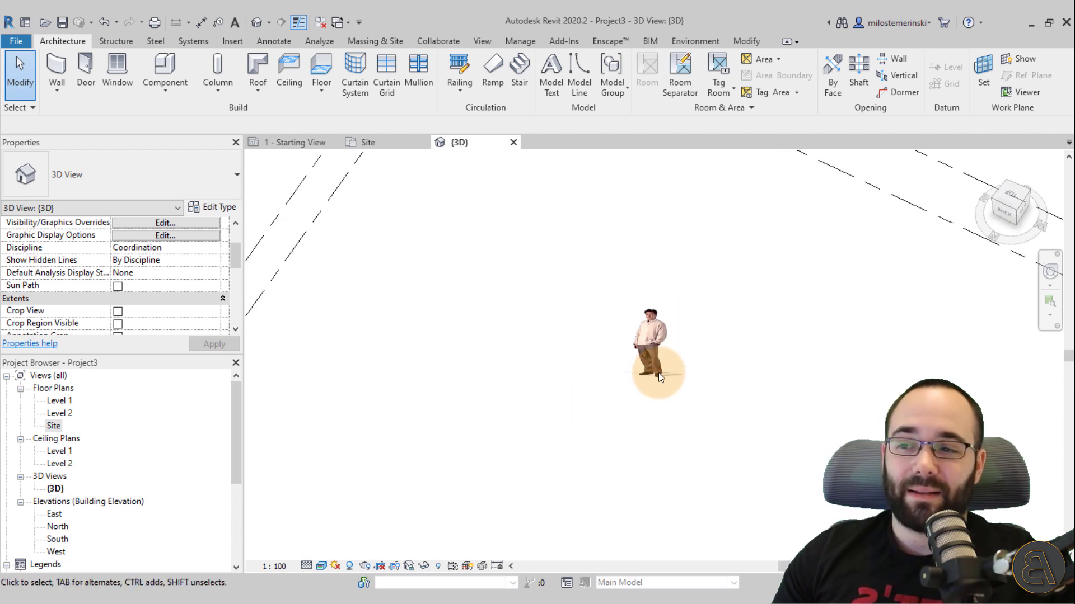
middle_click_drag(734, 335, 742, 343, "shift")
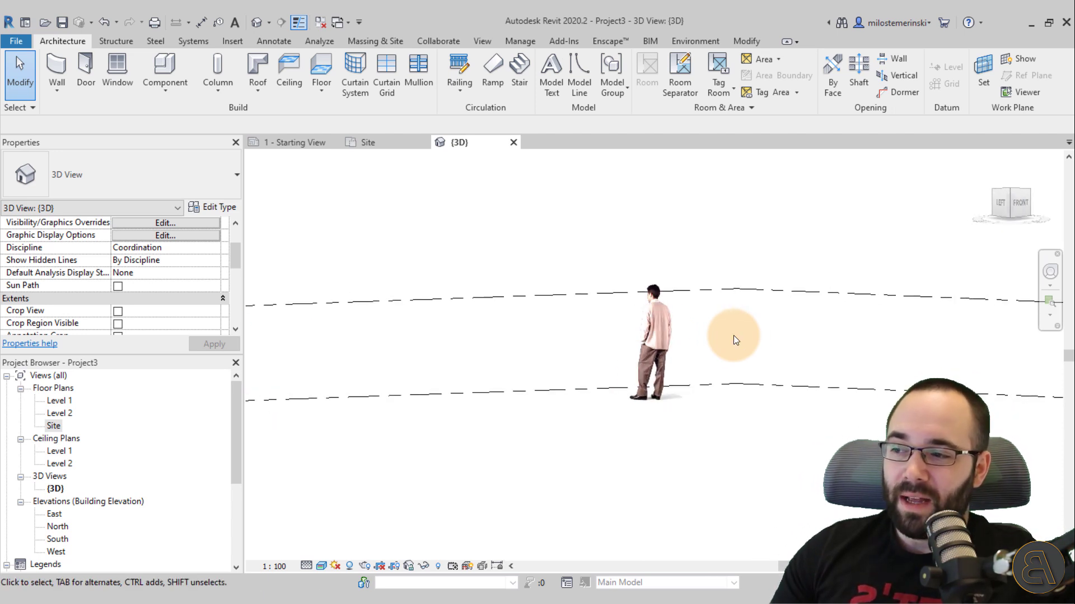
Open the South elevation and set the Height of the selected person's type to 180.
double_click(54, 540)
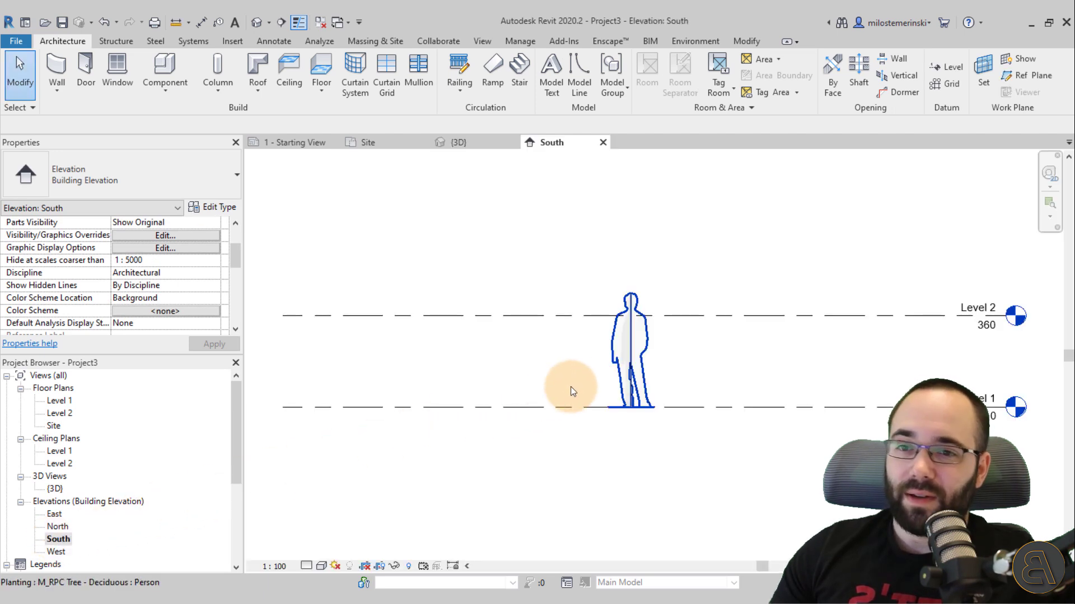
left_click(635, 368)
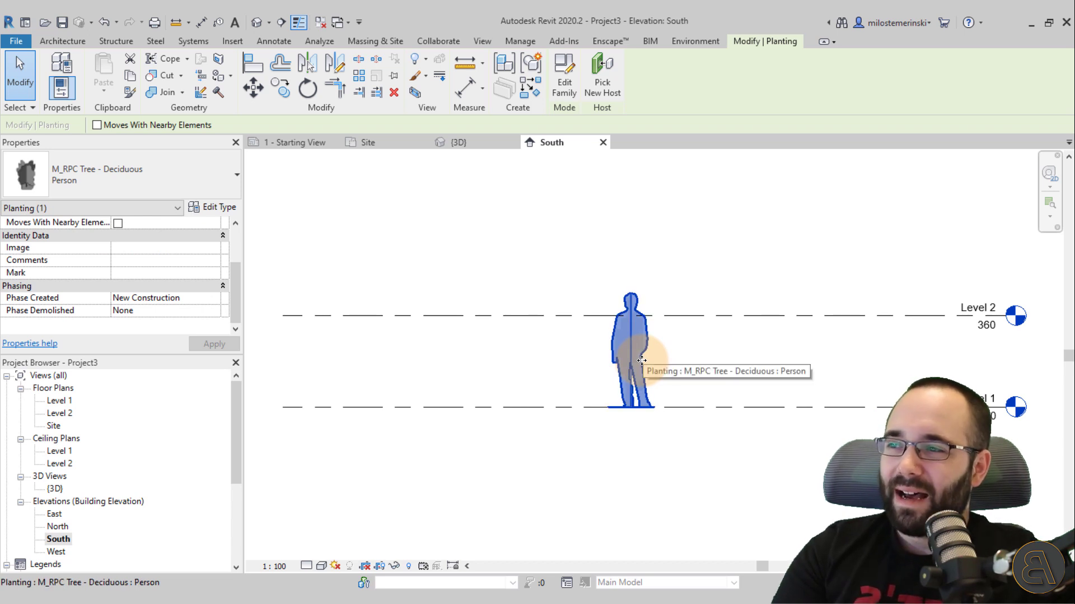
left_click(226, 210)
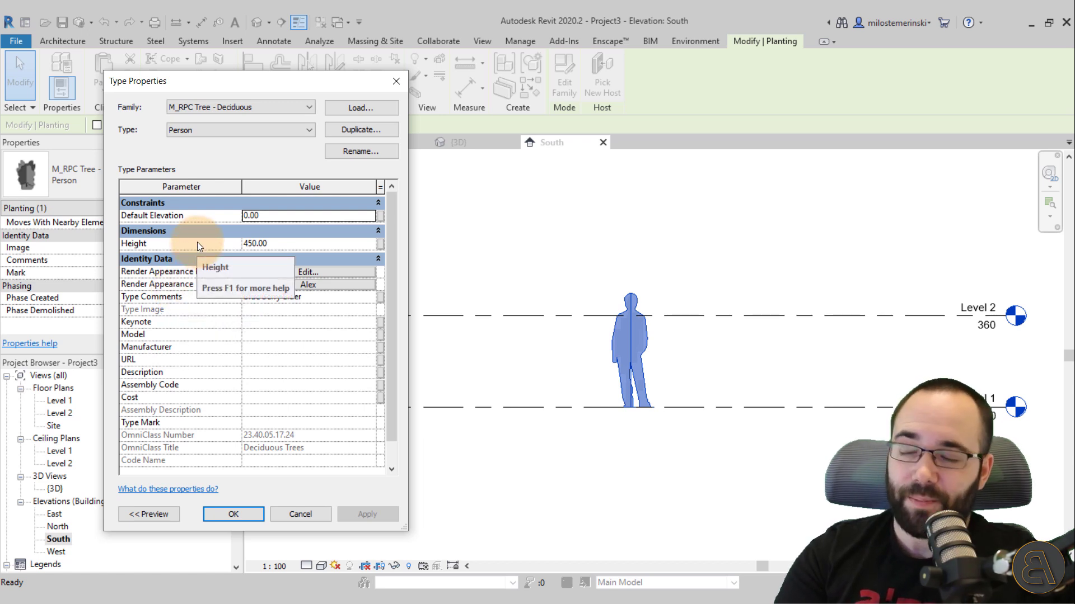
left_click(276, 246)
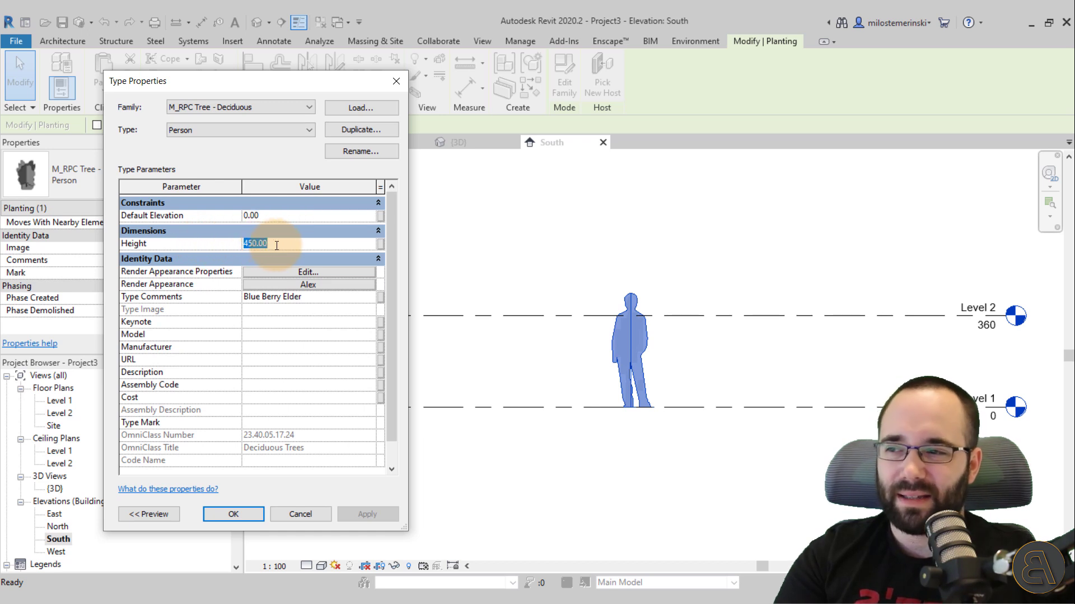
type("180")
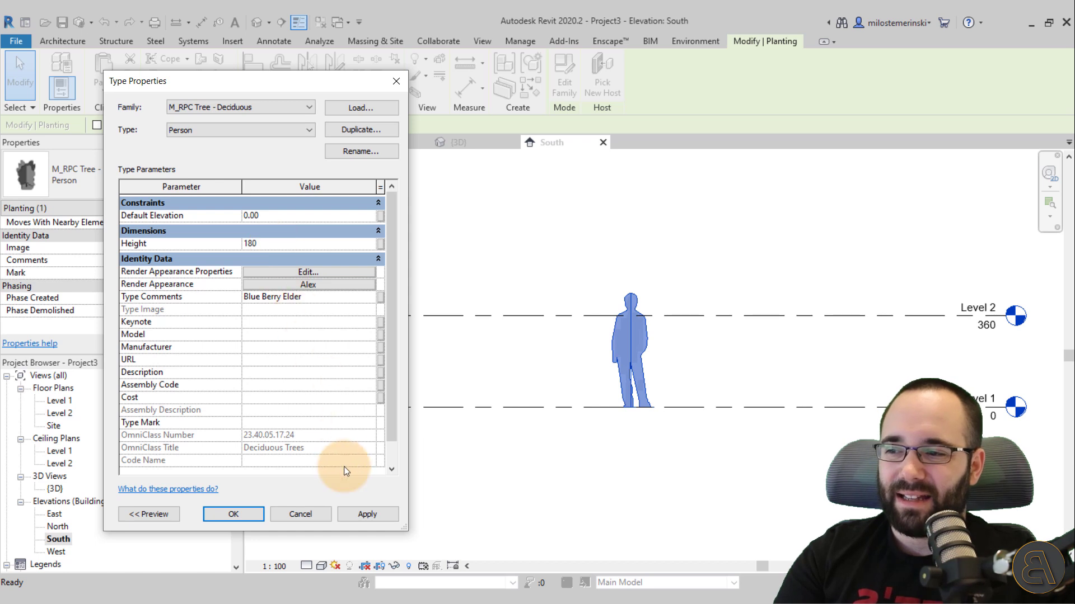
left_click(359, 515)
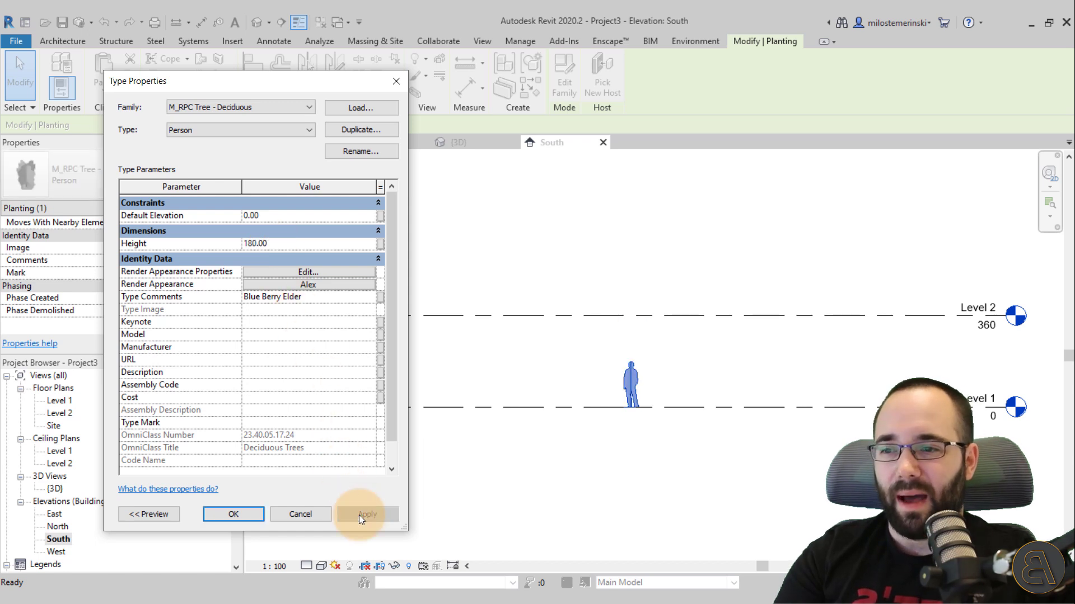
left_click(226, 515)
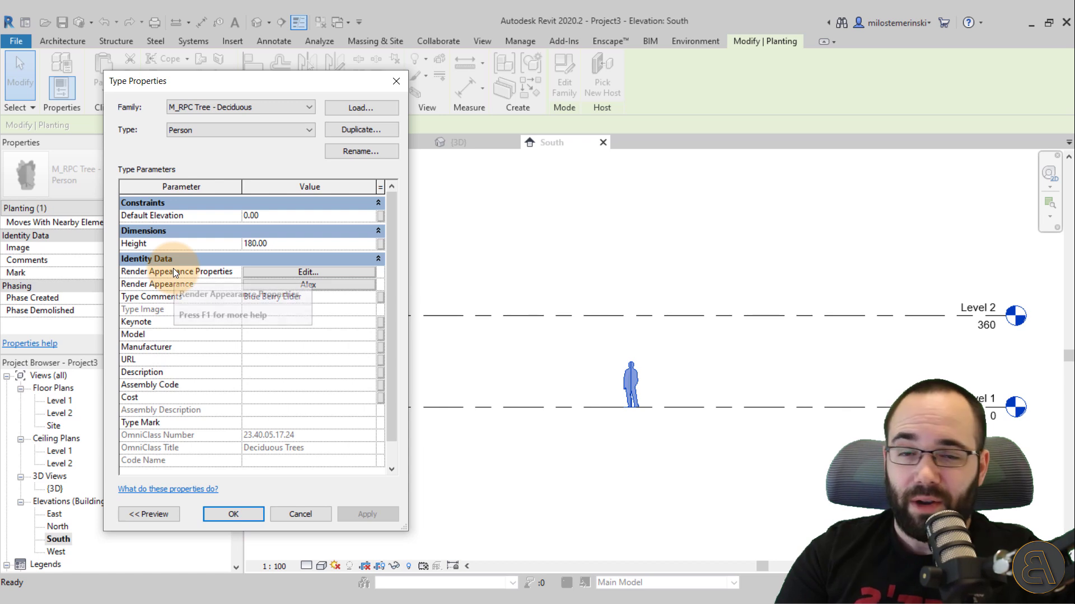
Review the render appearance options of the Alex person and close them without changes.
left_click(259, 273)
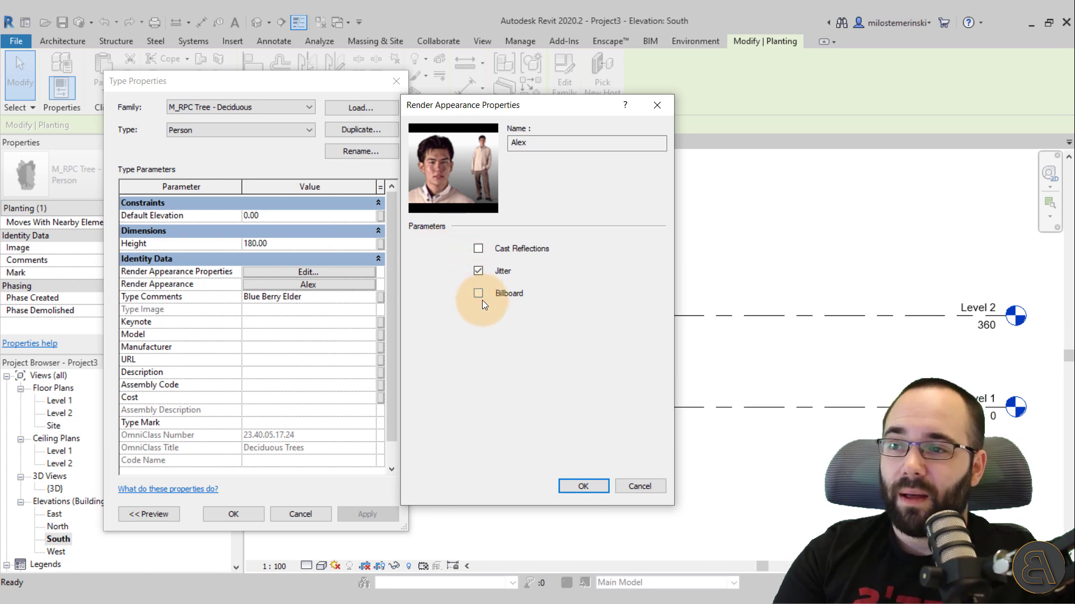
left_click(478, 248)
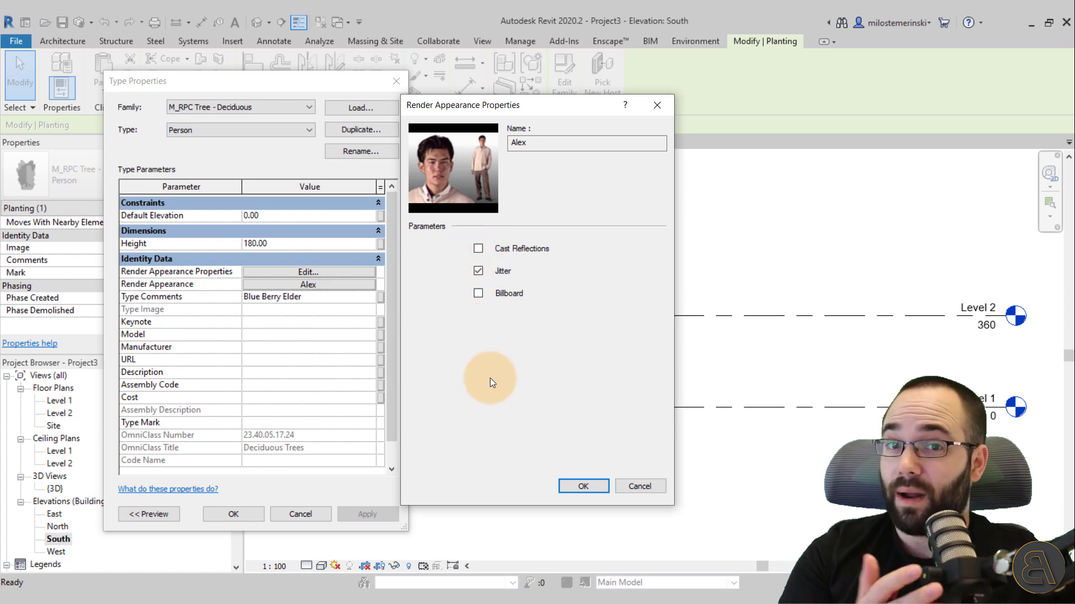
left_click(640, 485)
Replace the Person type's render appearance with VW Beetle [4] from the Auto_Economy/Midsize class.
left_click(317, 284)
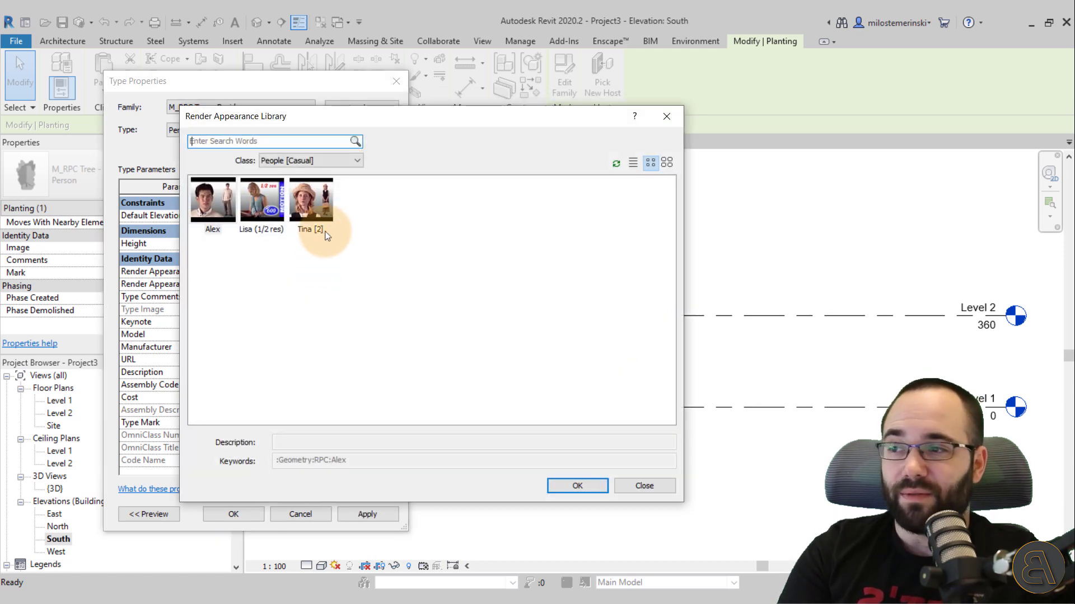
left_click(332, 162)
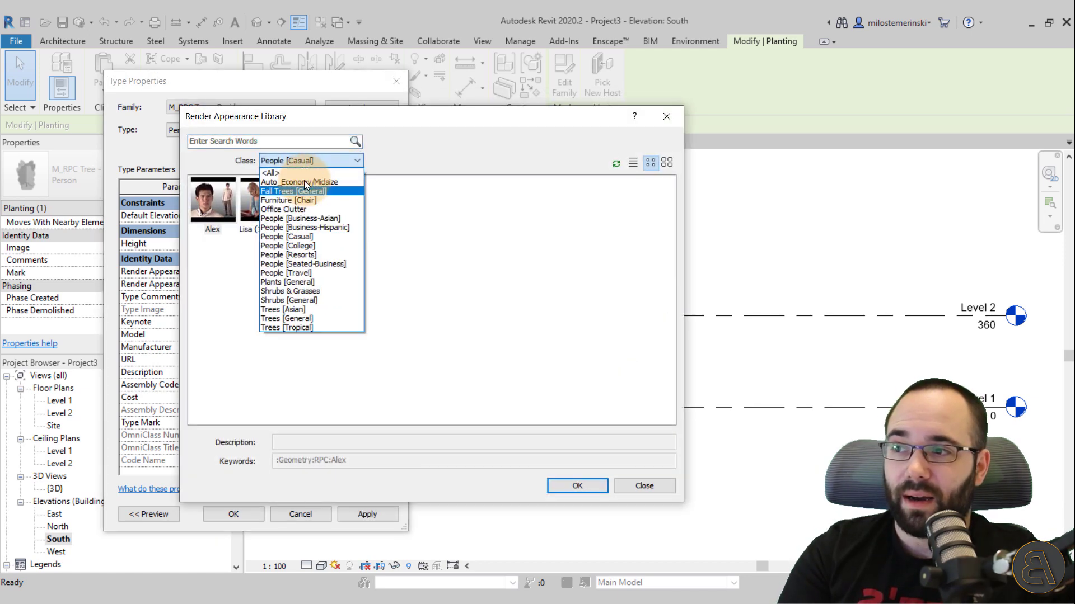
left_click(304, 180)
left_click(225, 214)
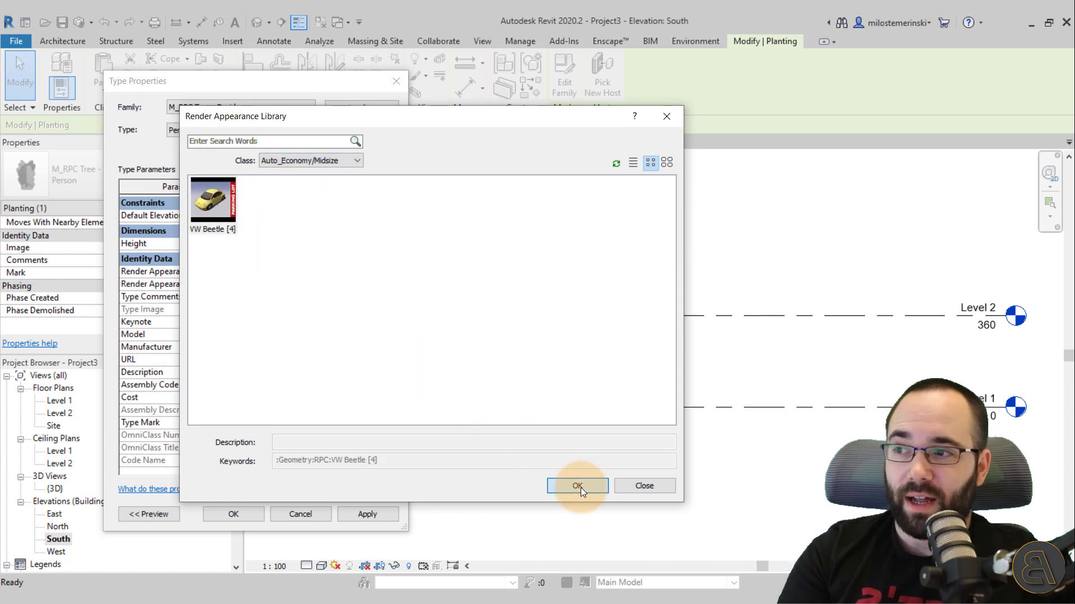
left_click(578, 486)
Lower the glass transparency and tinting slightly in the VW Beetle's render appearance properties, leaving Use Tinting off.
left_click(323, 273)
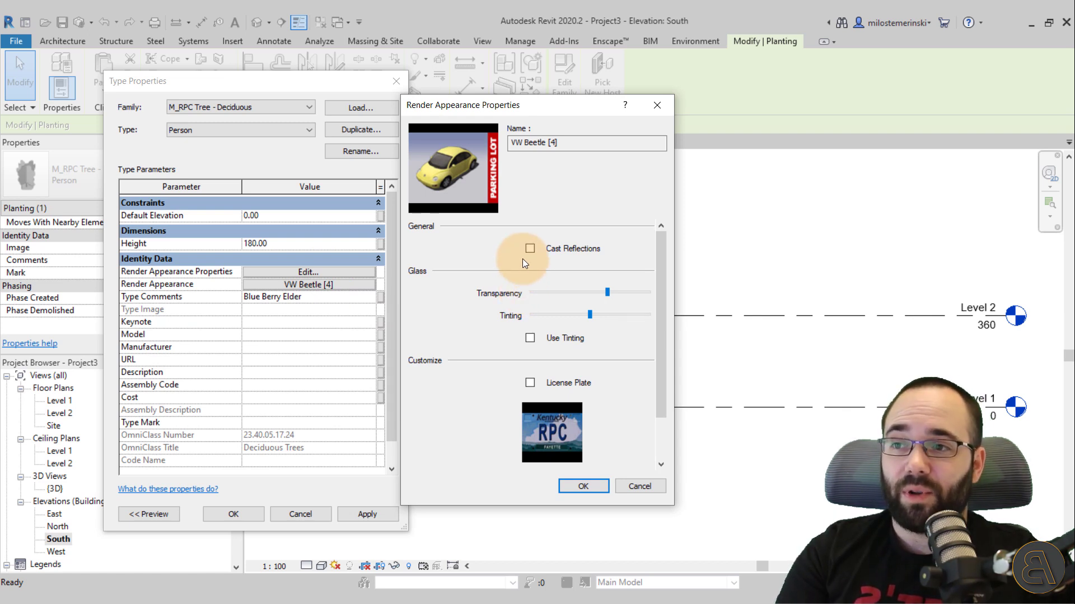
left_click_drag(659, 279, 660, 321)
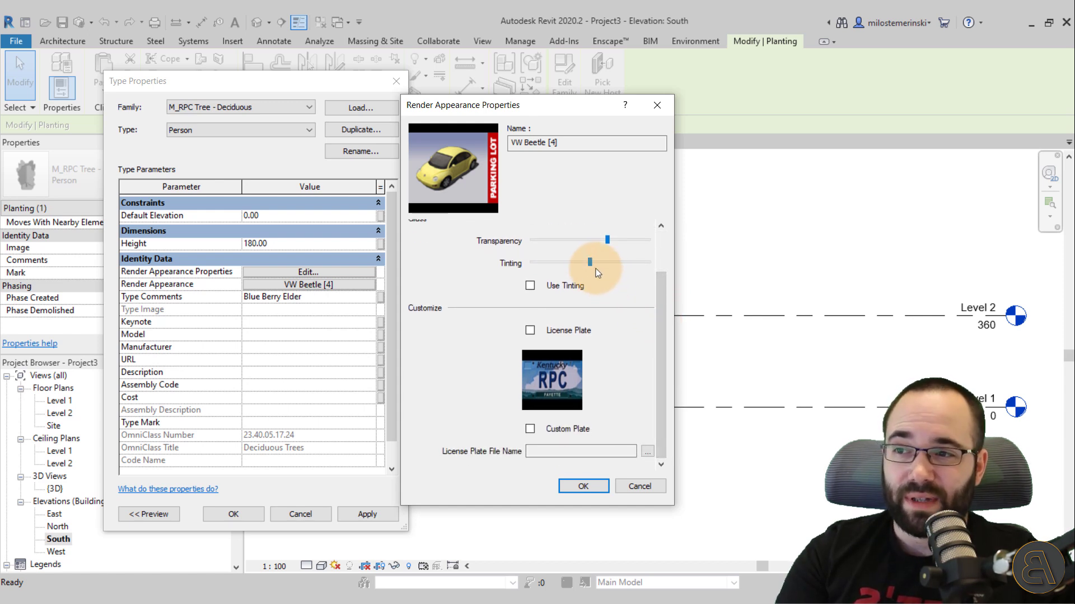
left_click_drag(664, 324, 660, 308)
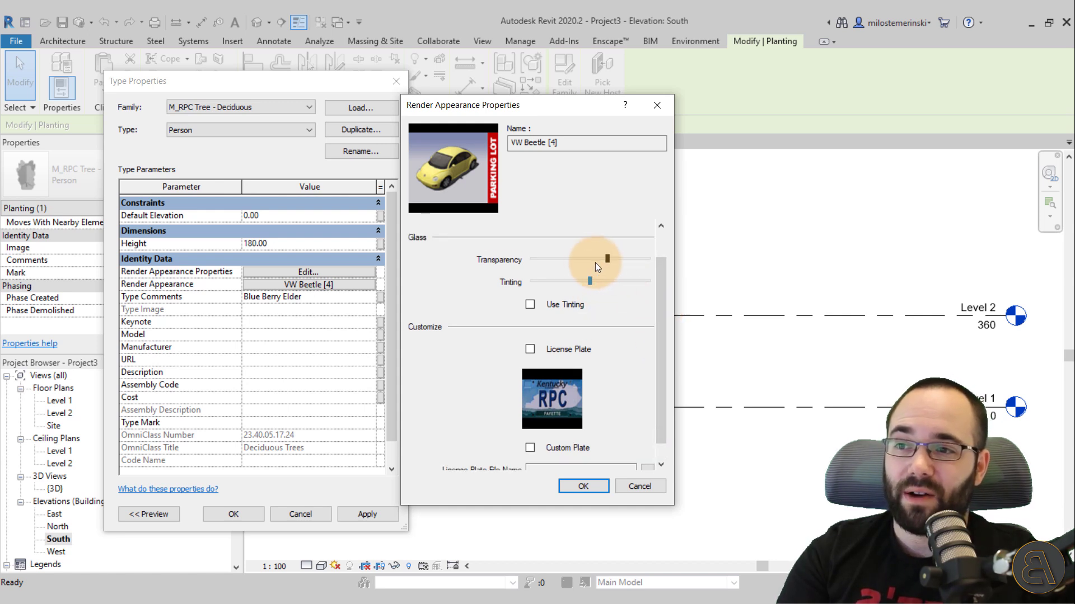
left_click_drag(596, 261, 583, 283)
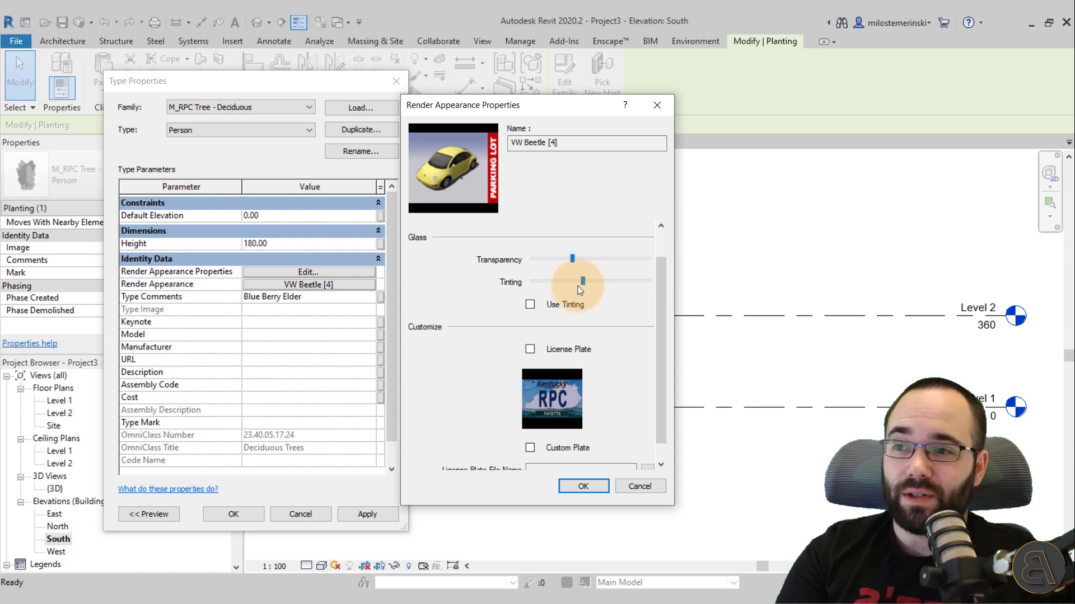
left_click(529, 305)
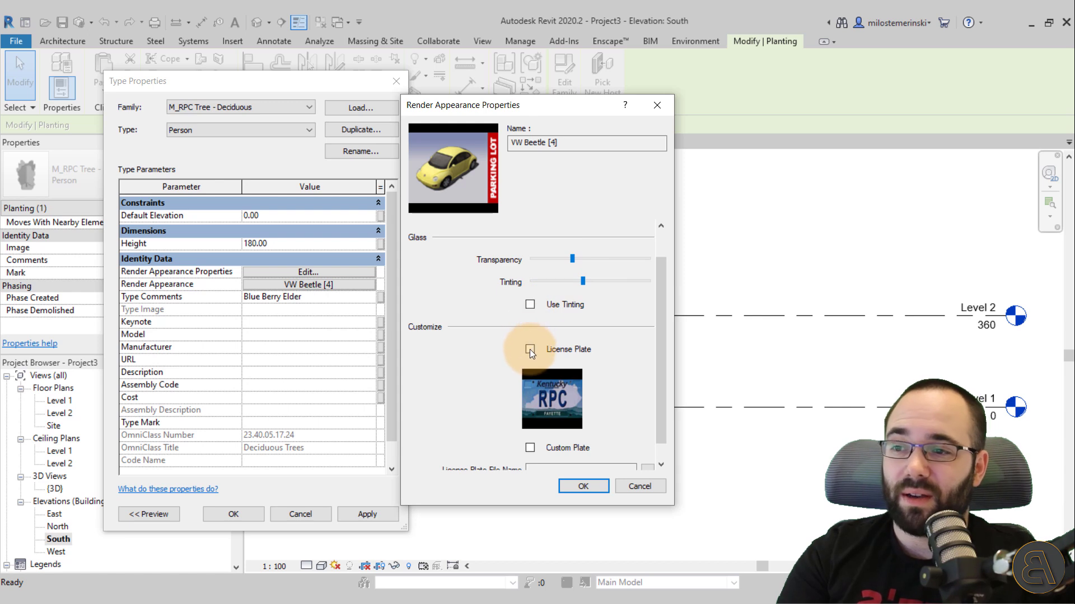
Enable License Plate and Custom Plate without a plate image file and apply the VW Beetle appearance to the placed element.
left_click(529, 350)
left_click_drag(663, 347, 658, 398)
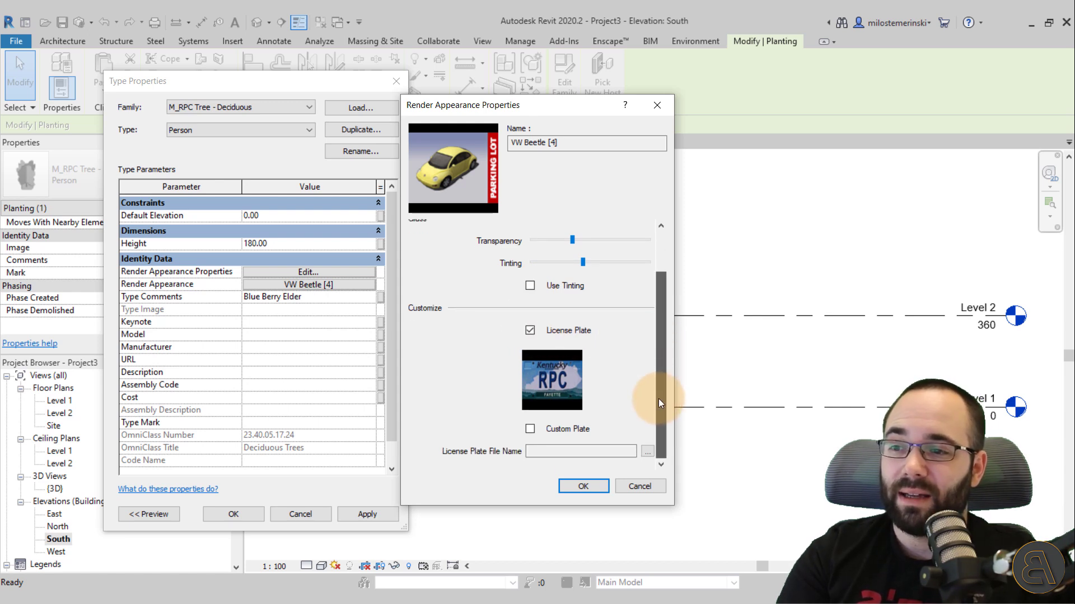
left_click(530, 429)
left_click(553, 453)
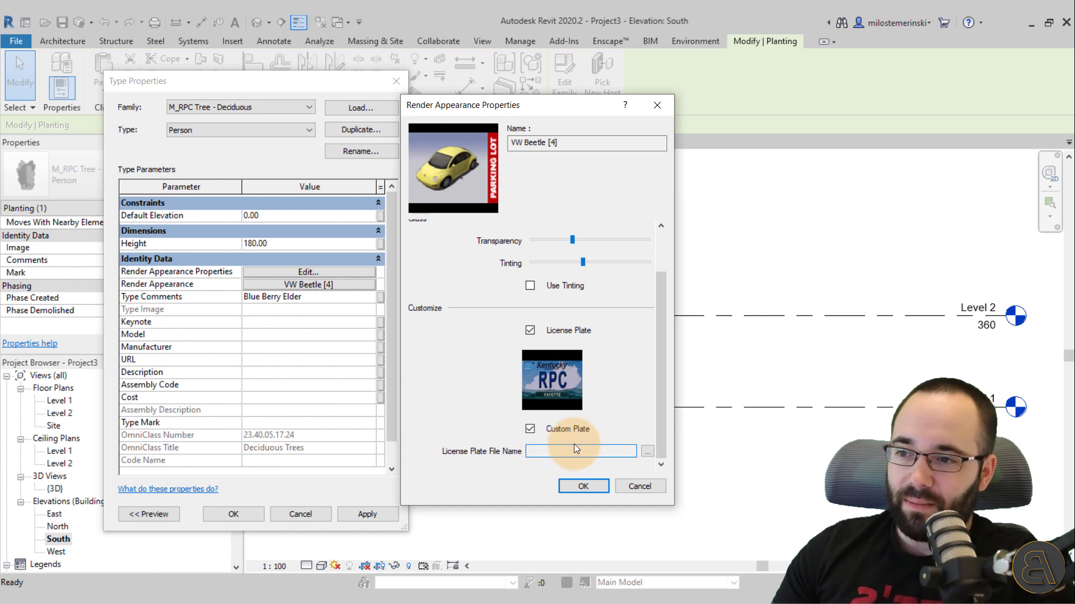
left_click(648, 452)
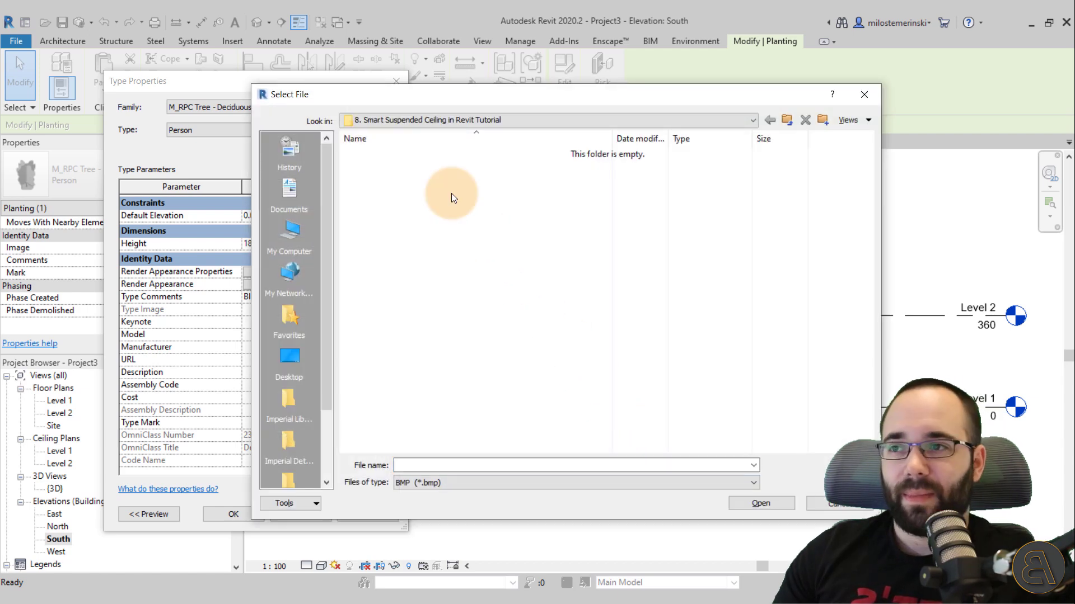
left_click(822, 503)
left_click(562, 451)
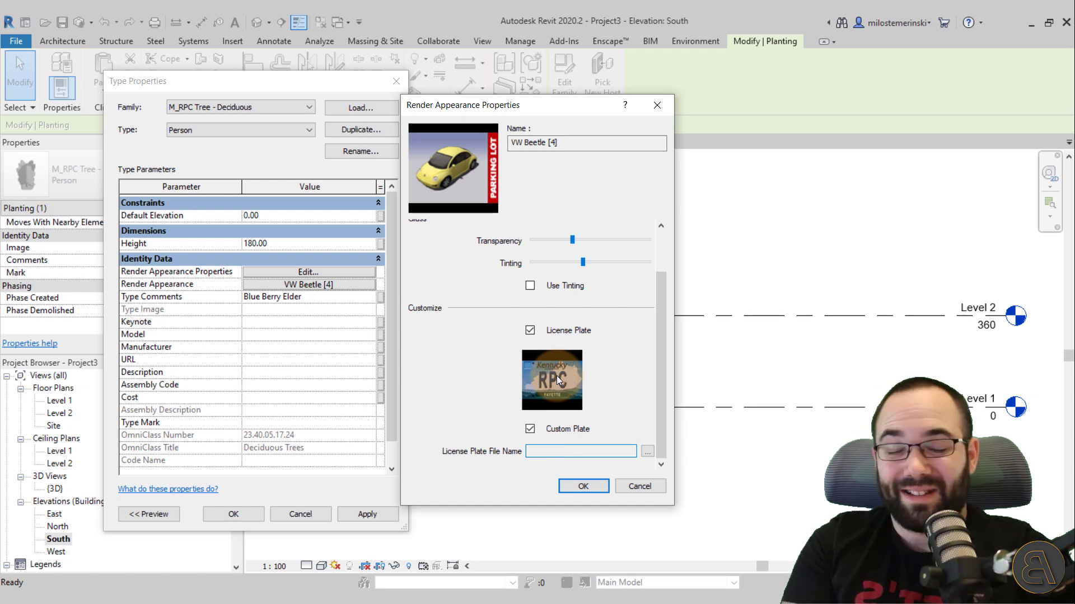
left_click(574, 487)
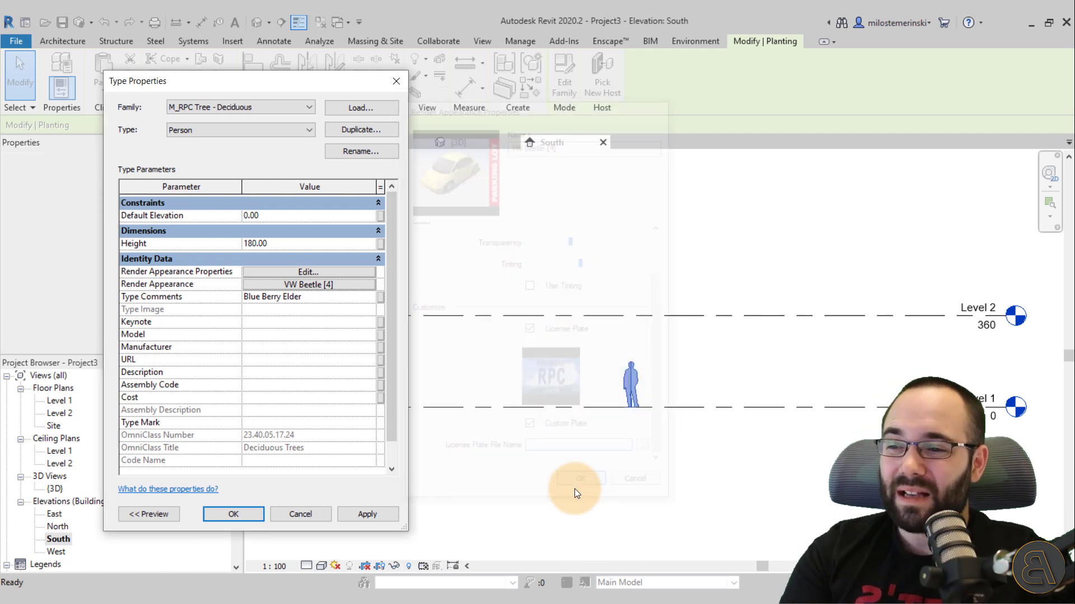
left_click(369, 515)
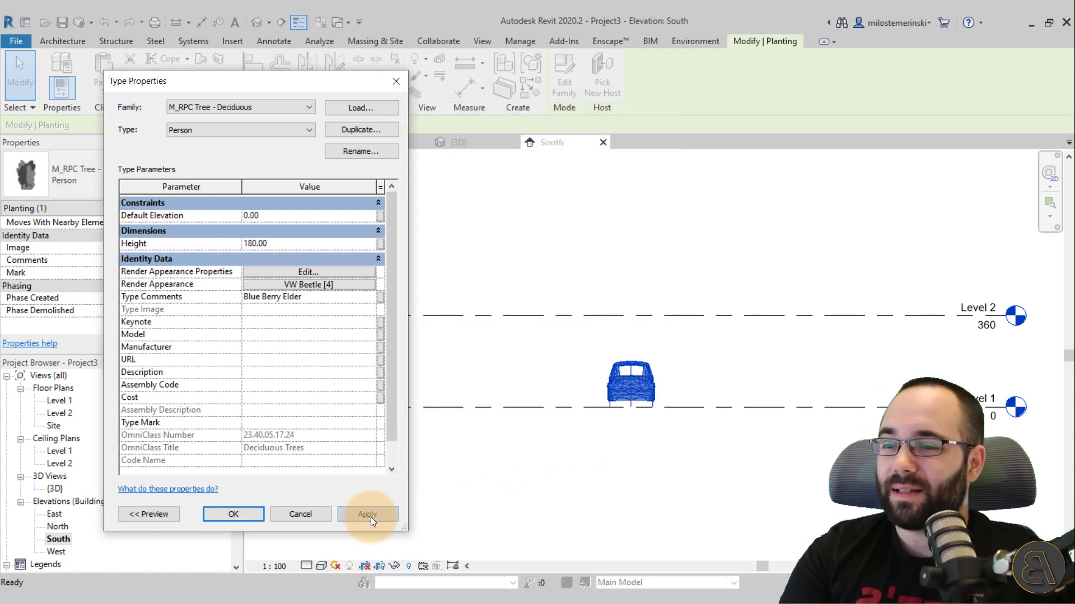
left_click(243, 519)
Examine the car in the South elevation and from several directions in the 3D view, and open its type properties.
left_click(636, 433)
scroll(636, 433, "up", 3)
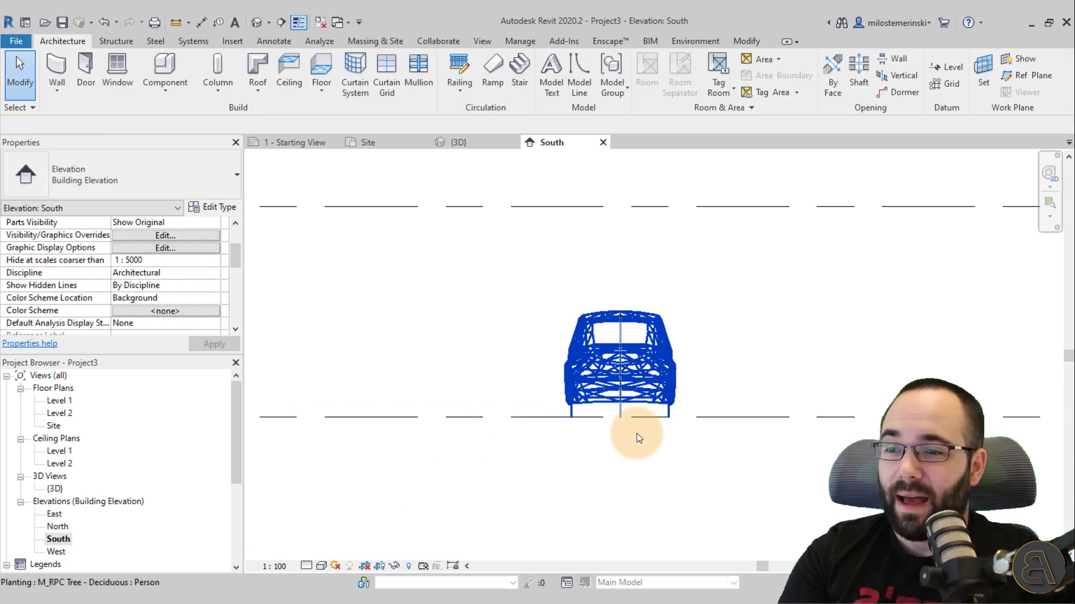
left_click(492, 141)
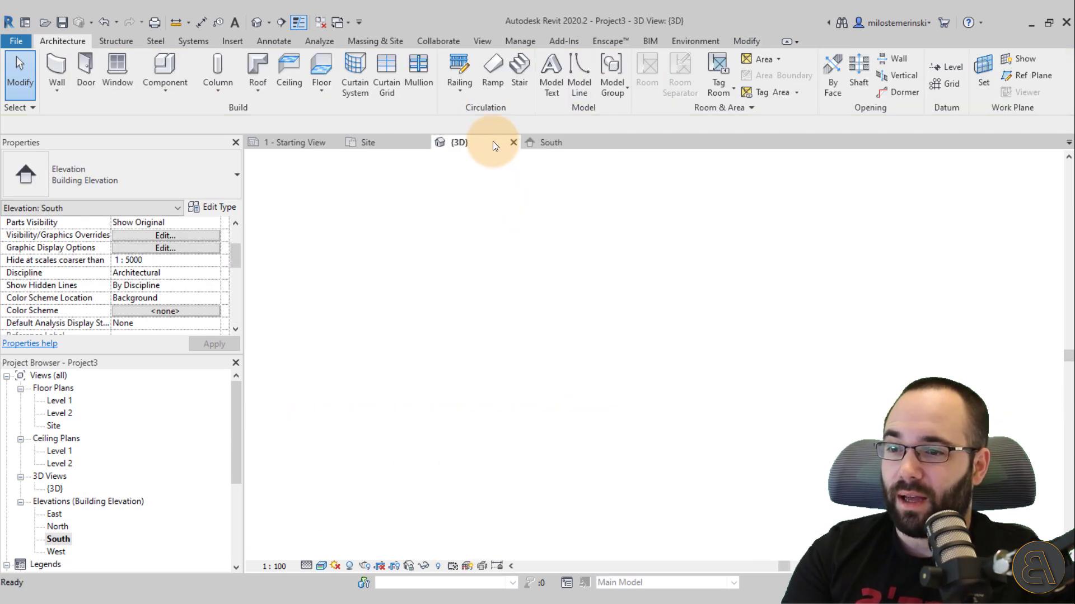
middle_click_drag(493, 141, 501, 149, "shift")
middle_click_drag(494, 146, 582, 150, "shift")
scroll(492, 146, "up", 5)
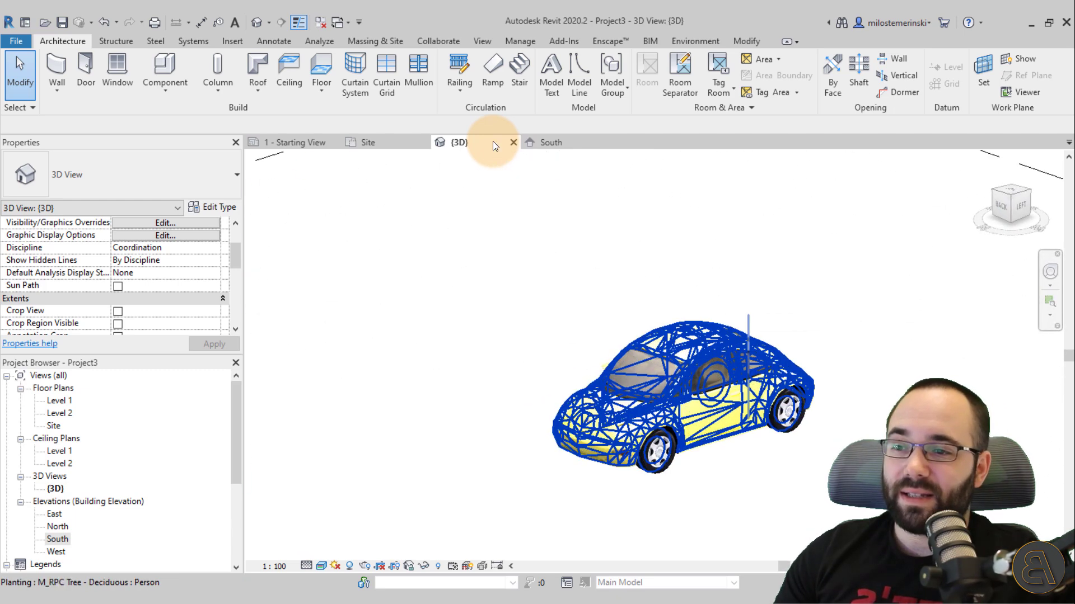
middle_click_drag(492, 146, 501, 149, "shift")
scroll(492, 143, "down", 5)
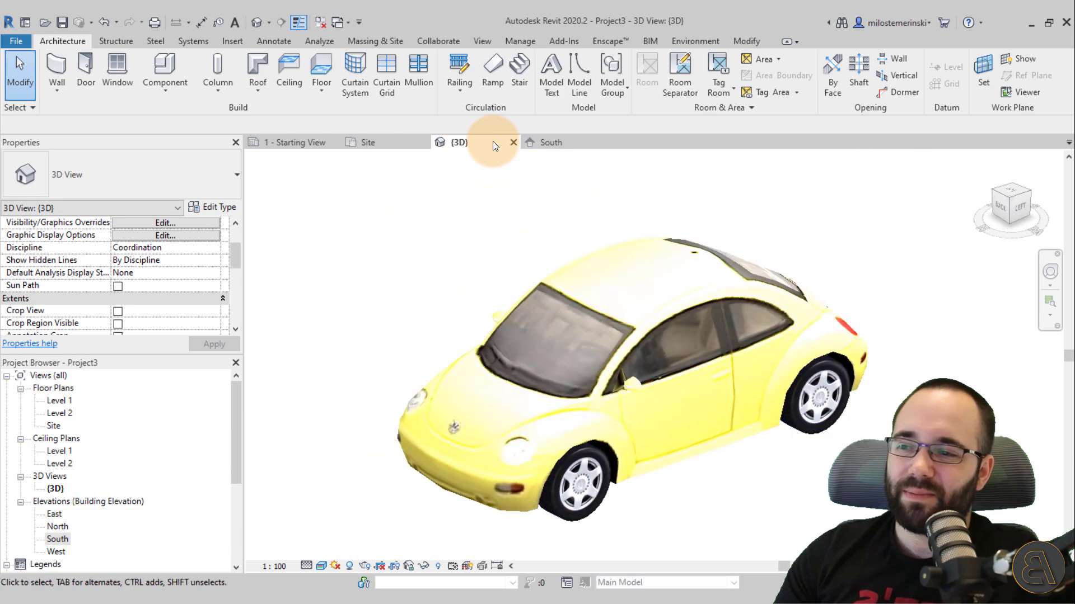
middle_click_drag(508, 187, 637, 371, "shift")
left_click(637, 366)
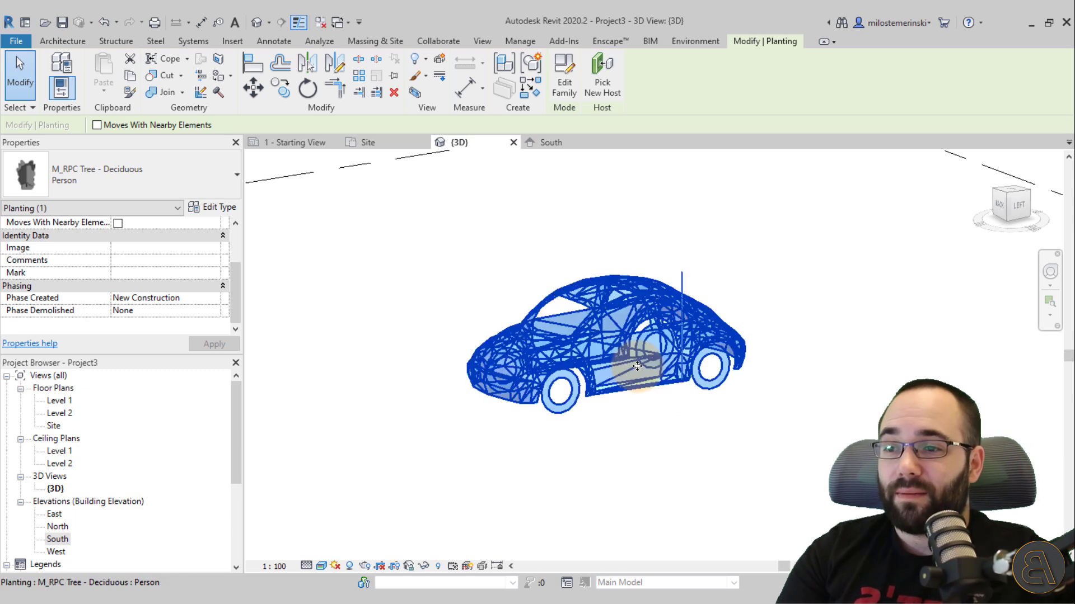
left_click(234, 207)
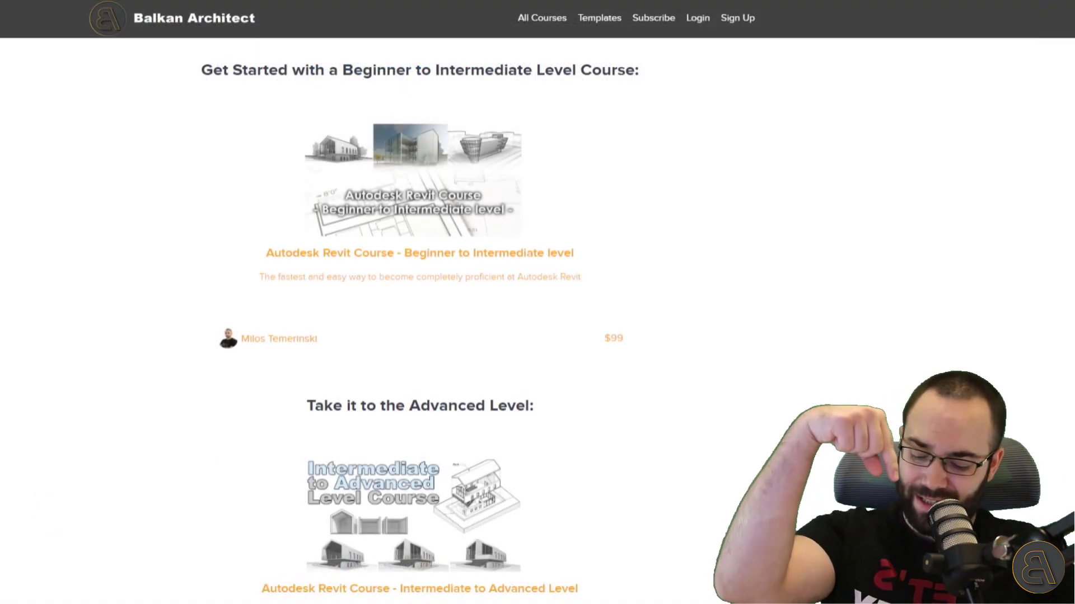
Switch to the Balkan Architect website and look through its beginner, advanced, project and specialized Revit course listings.
scroll(419, 322, "down", 3)
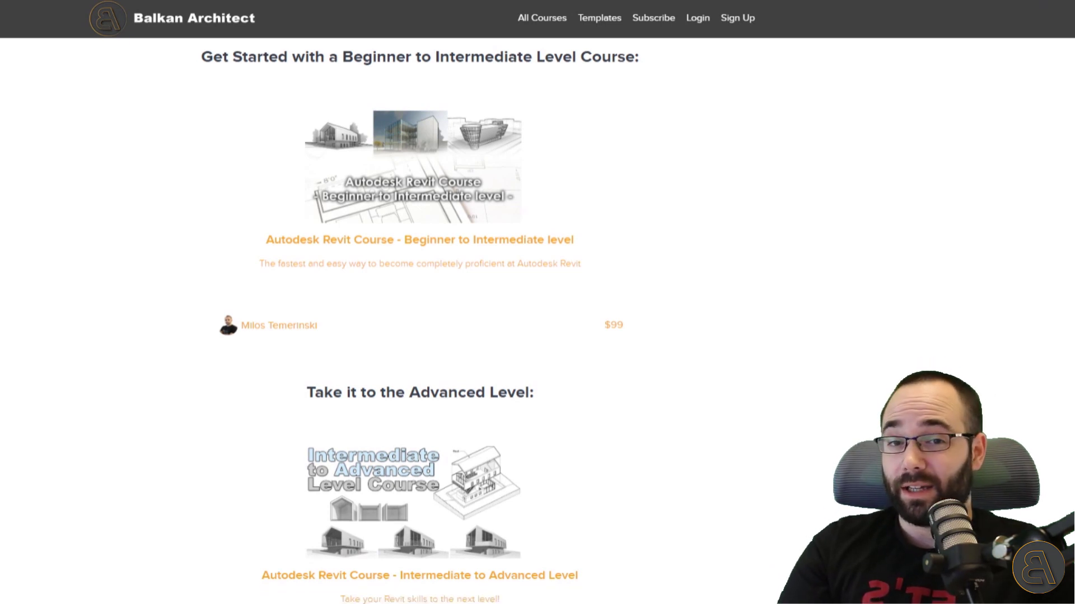
scroll(420, 322, "down", 3)
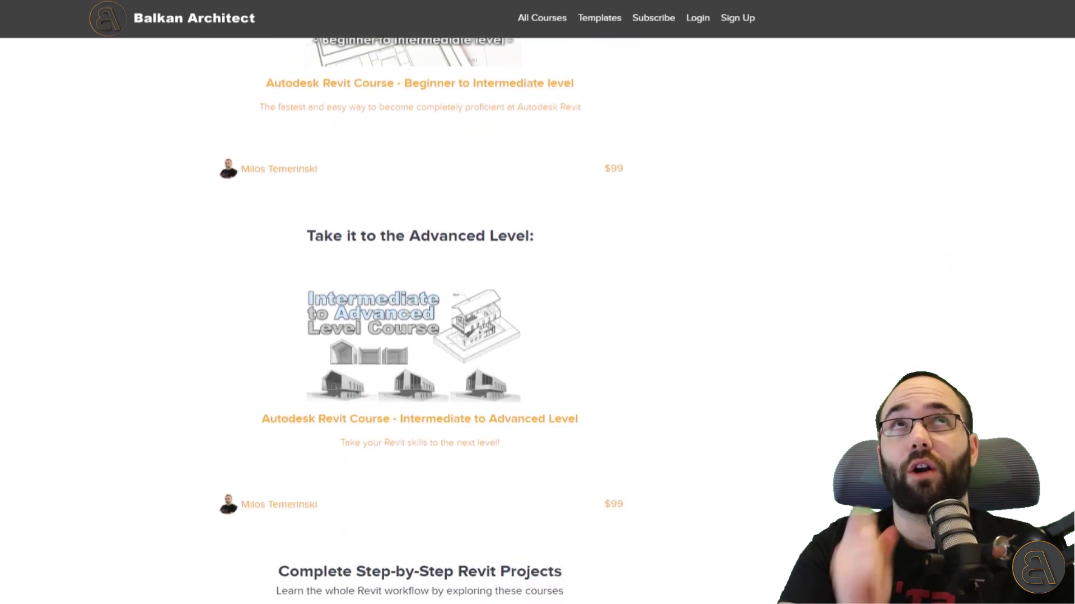
scroll(420, 322, "down", 3)
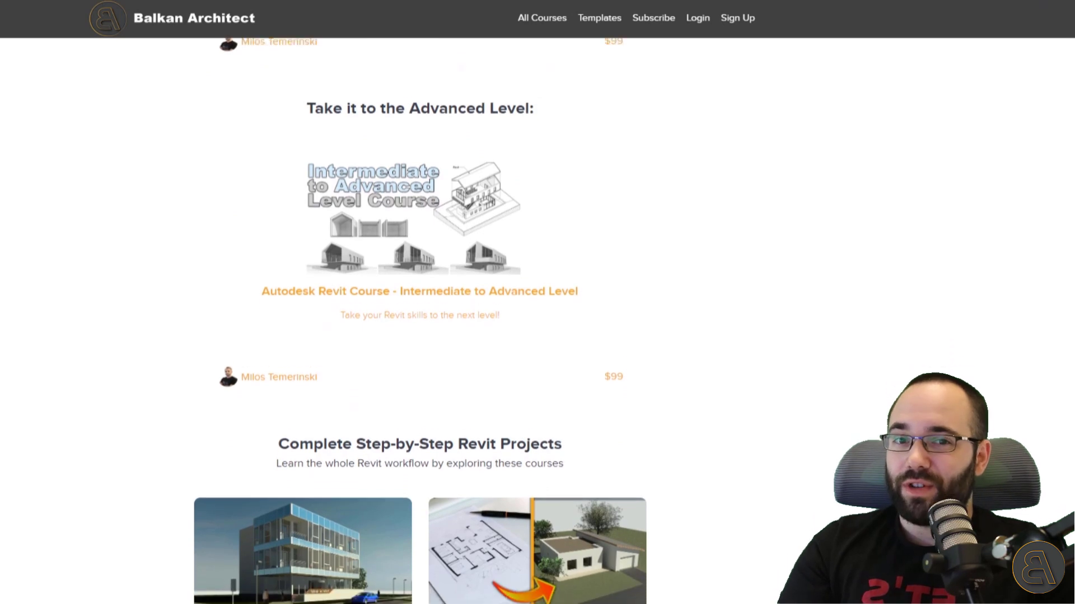
scroll(419, 322, "down", 2)
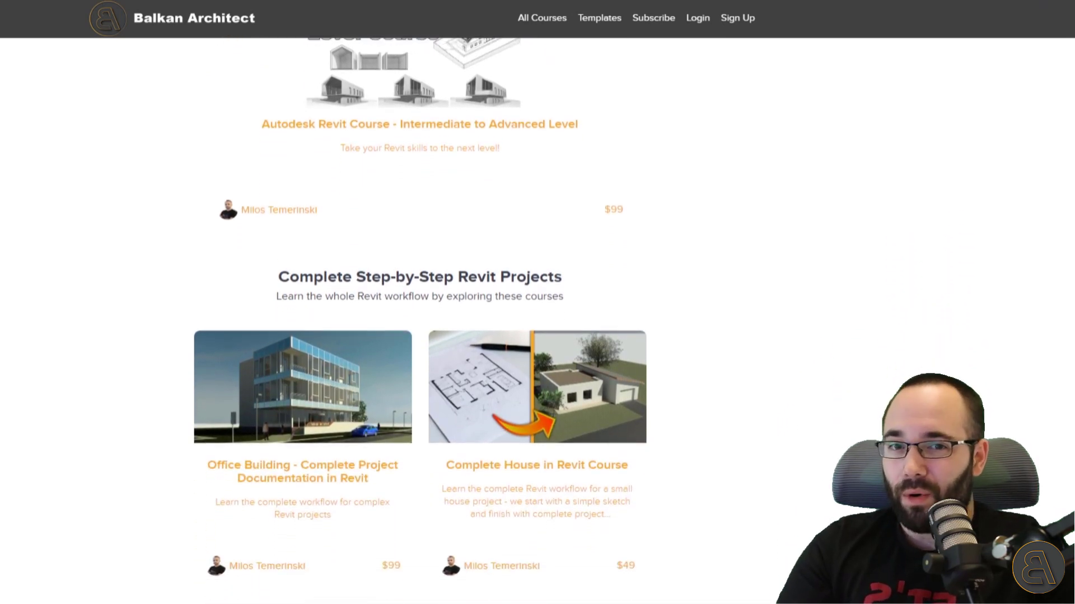
scroll(420, 322, "down", 2)
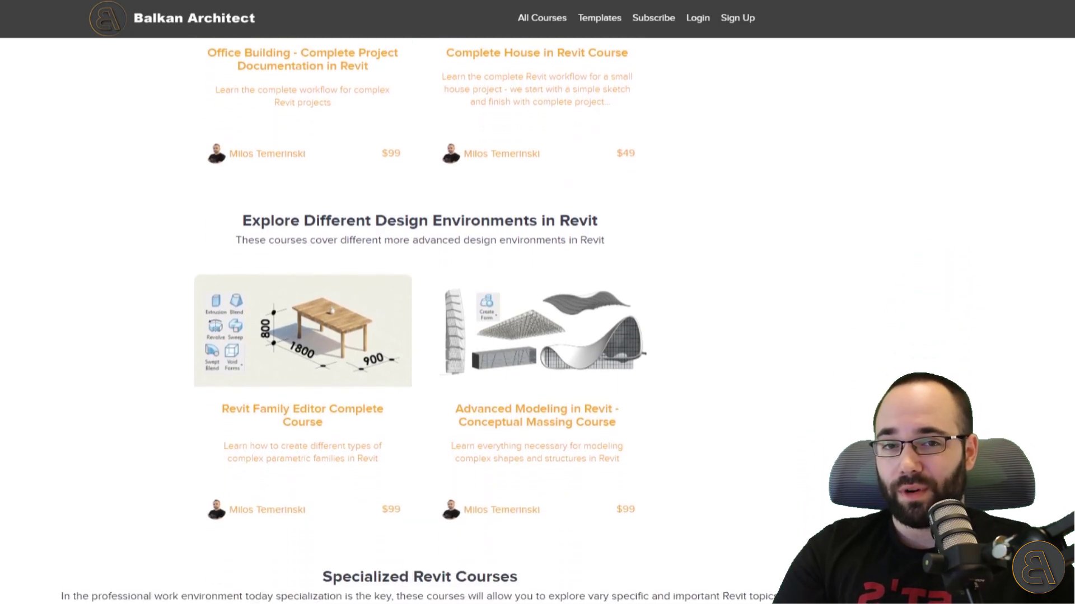
scroll(419, 322, "down", 4)
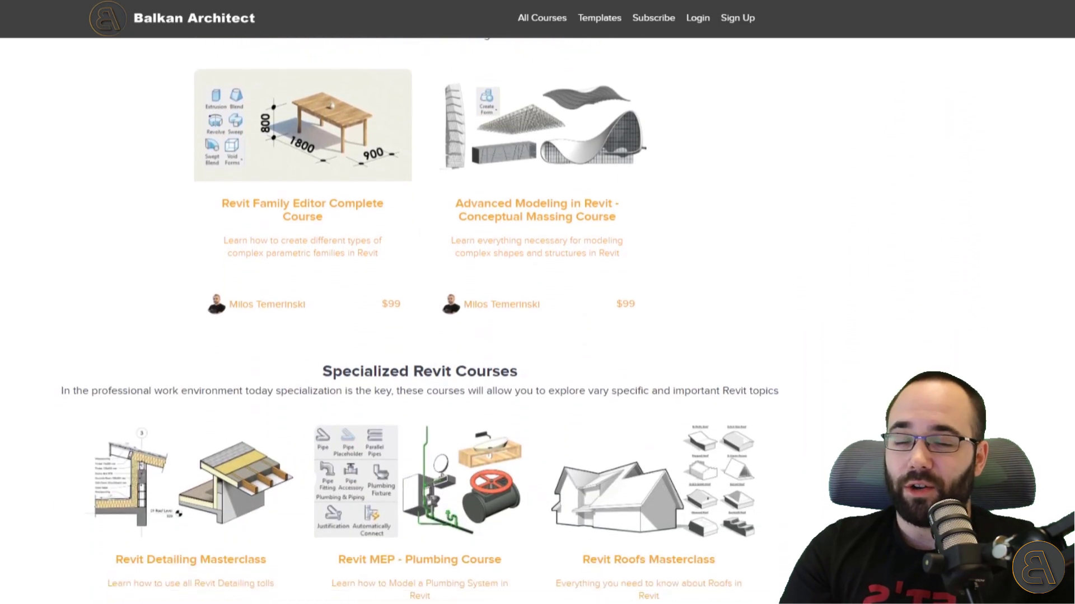
scroll(419, 322, "down", 5)
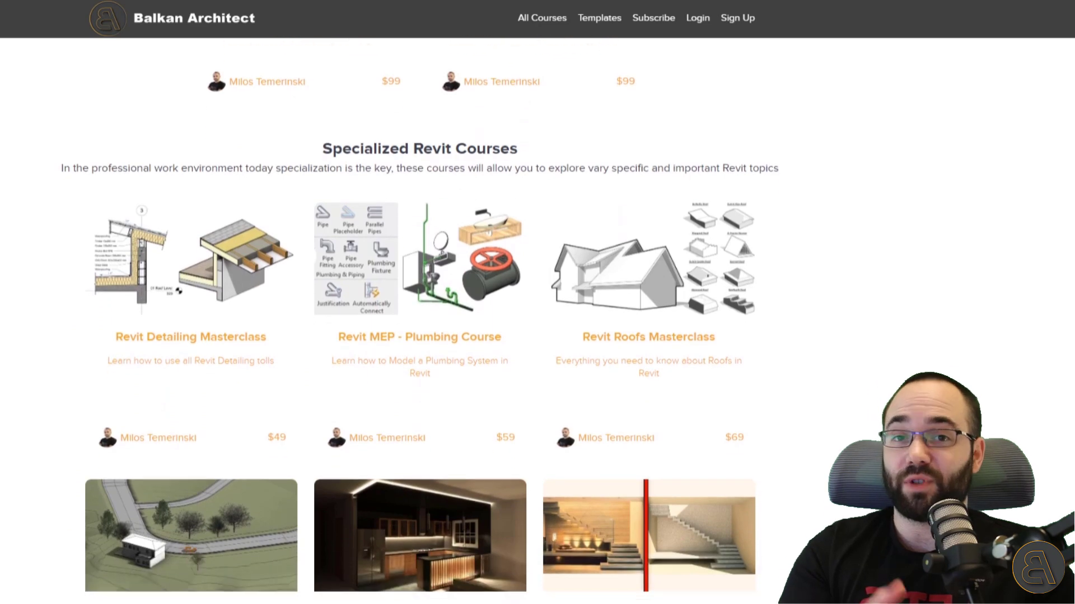
scroll(419, 322, "down", 4)
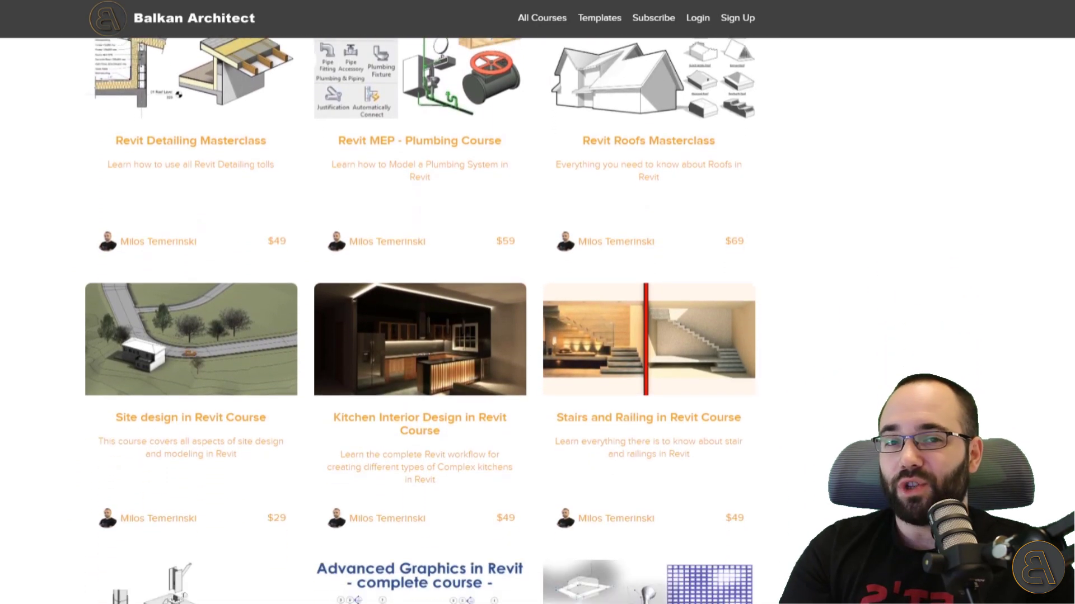
scroll(419, 322, "down", 5)
scroll(420, 321, "down", 6)
scroll(420, 322, "down", 6)
scroll(420, 322, "down", 1)
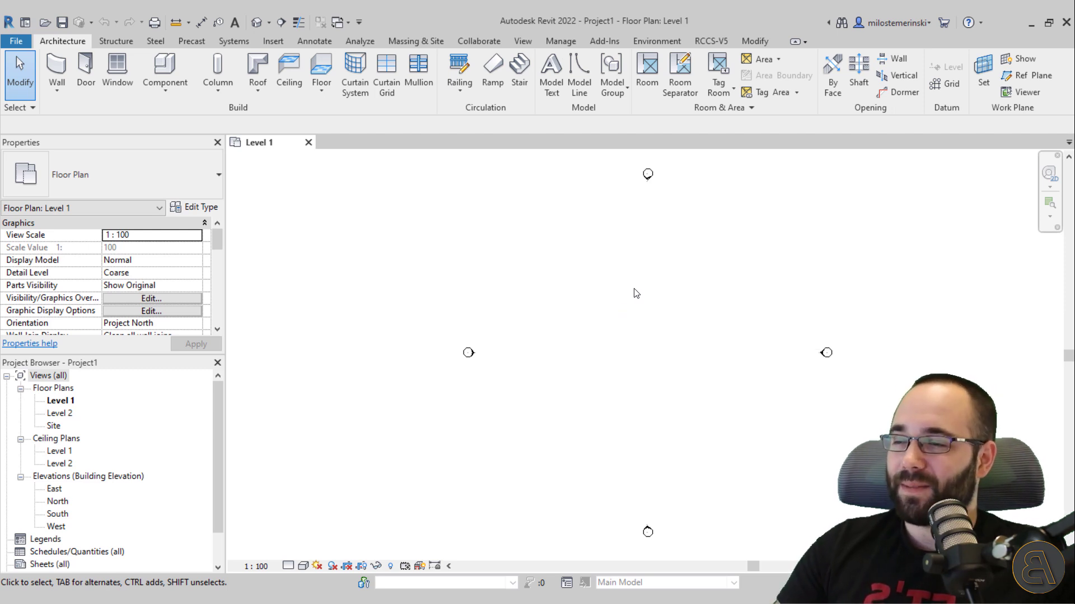
Place an M_RPC Tree - Deciduous component of type Gray Birch - 3.1 Meters between the elevation markers in the Level 1 plan.
left_click(402, 43)
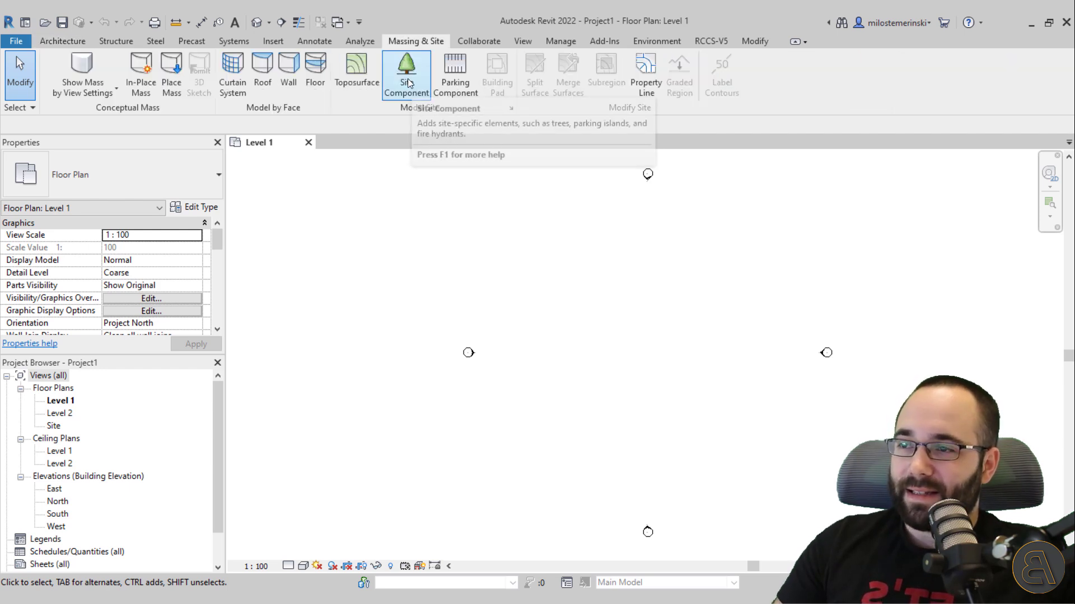
left_click(68, 43)
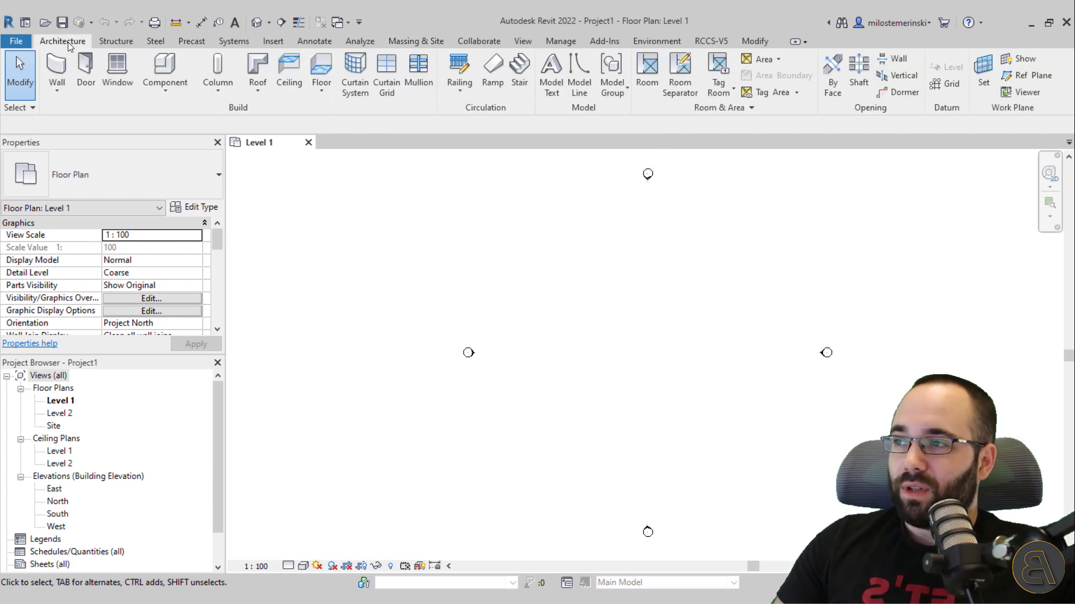
left_click(162, 70)
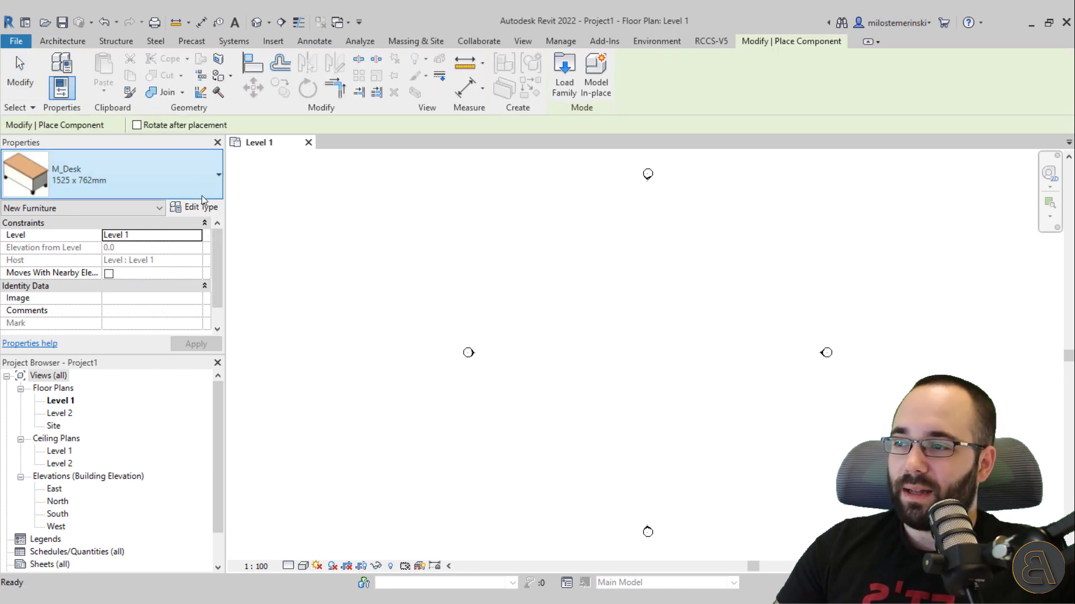
left_click(199, 190)
mouse_move(224, 252)
left_mouse_down()
mouse_move(226, 440)
mouse_move(233, 350)
left_mouse_up()
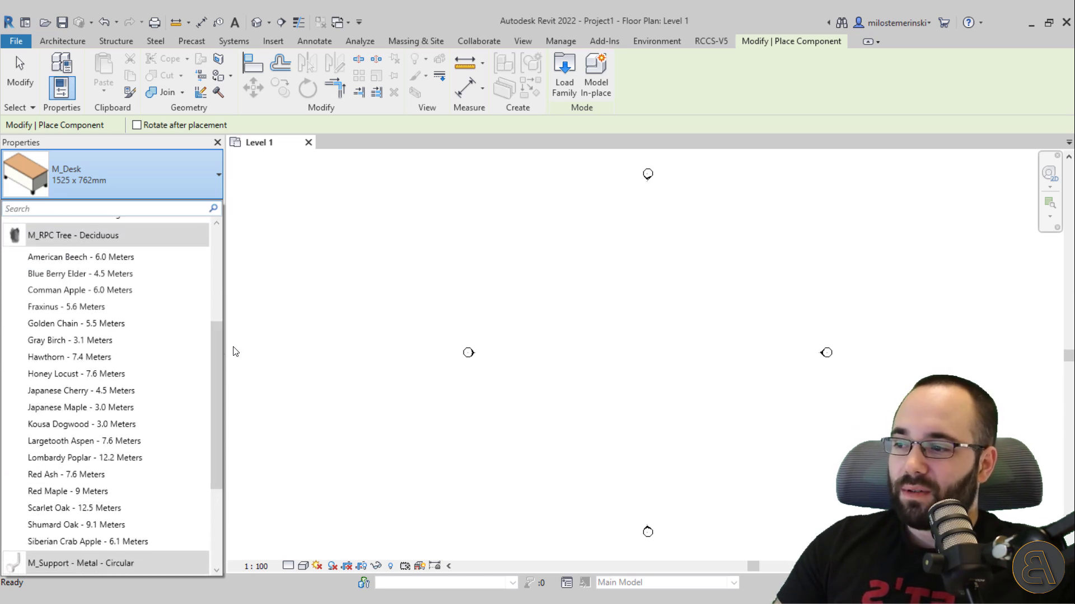
left_click(88, 345)
left_click(643, 357)
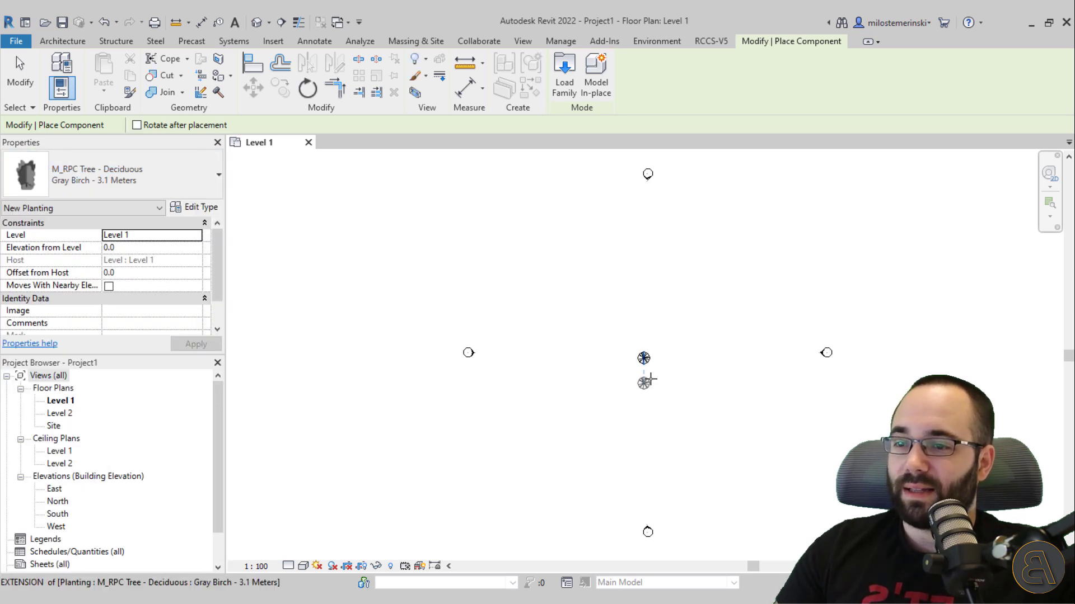
key("Escape")
key("Escape")
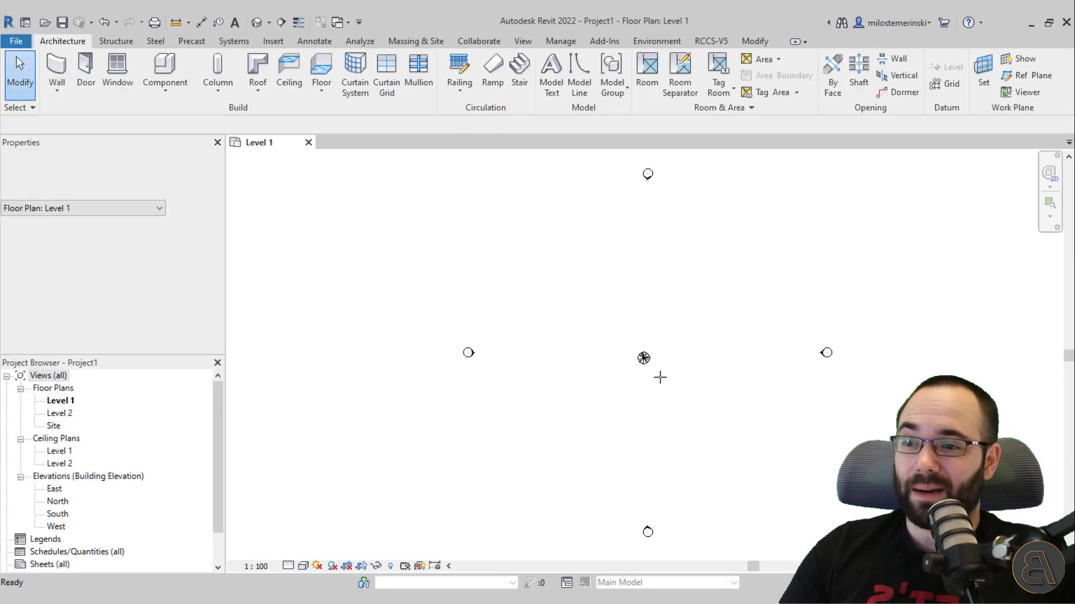
Duplicate the placed Gray Birch tree's type under the name New RPC Family.
scroll(646, 367, "up", 6)
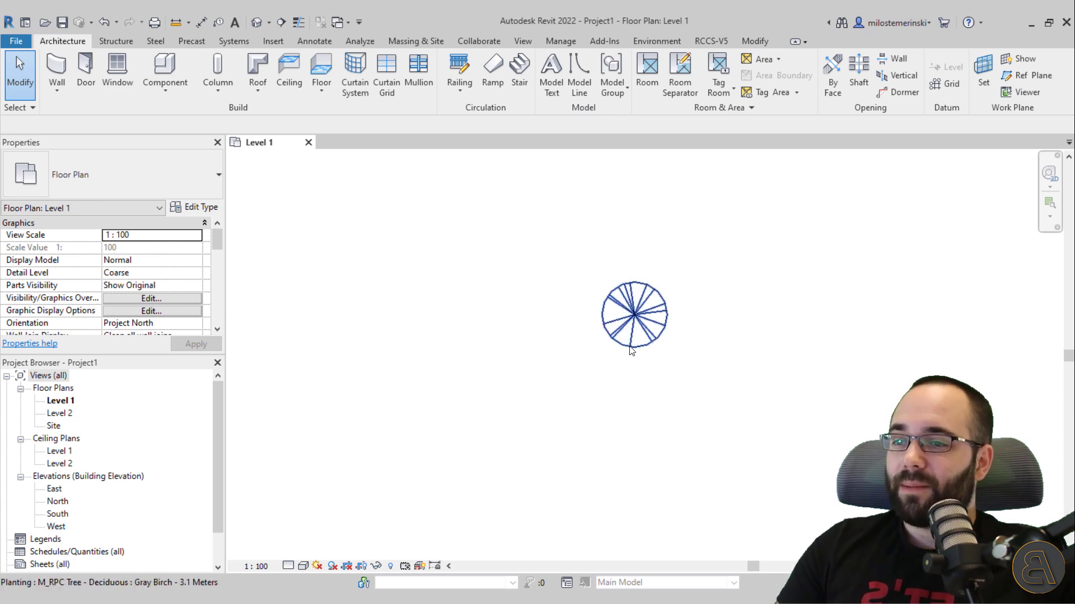
left_click(632, 359)
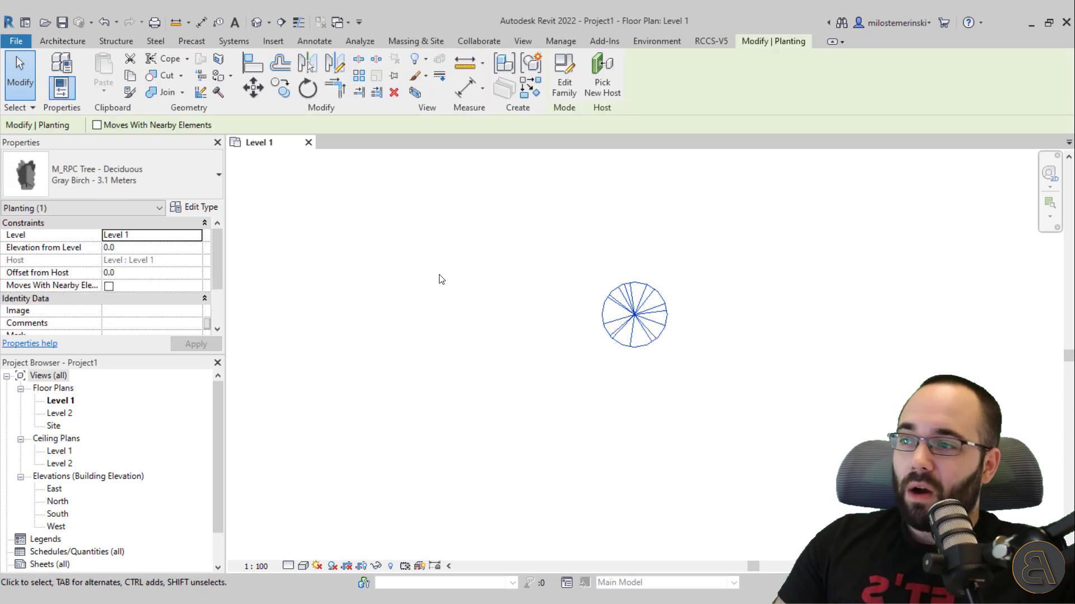
left_click(203, 209)
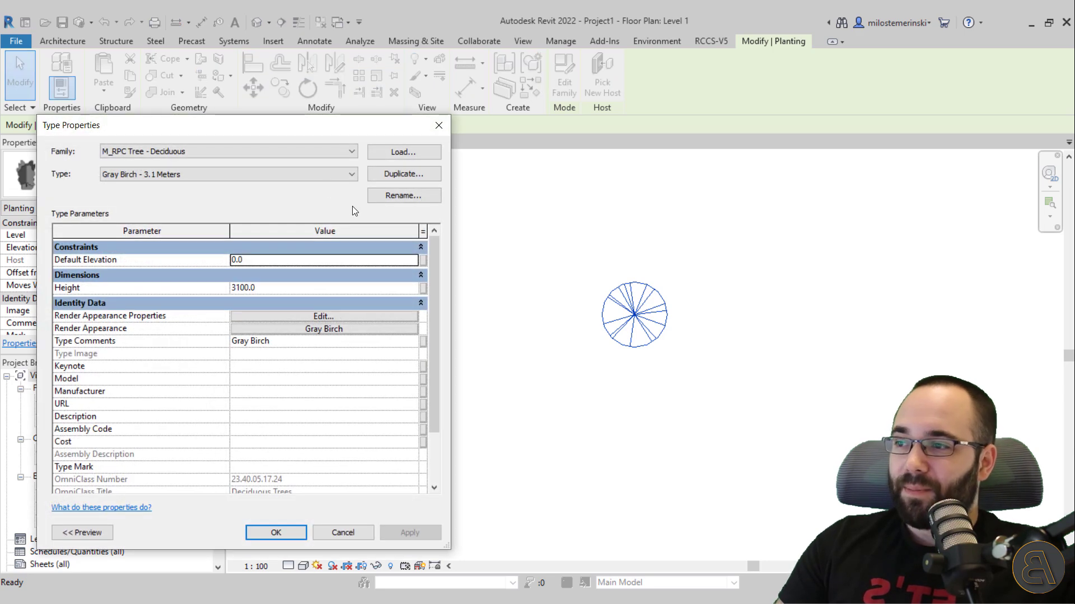
left_click_drag(325, 128, 424, 106)
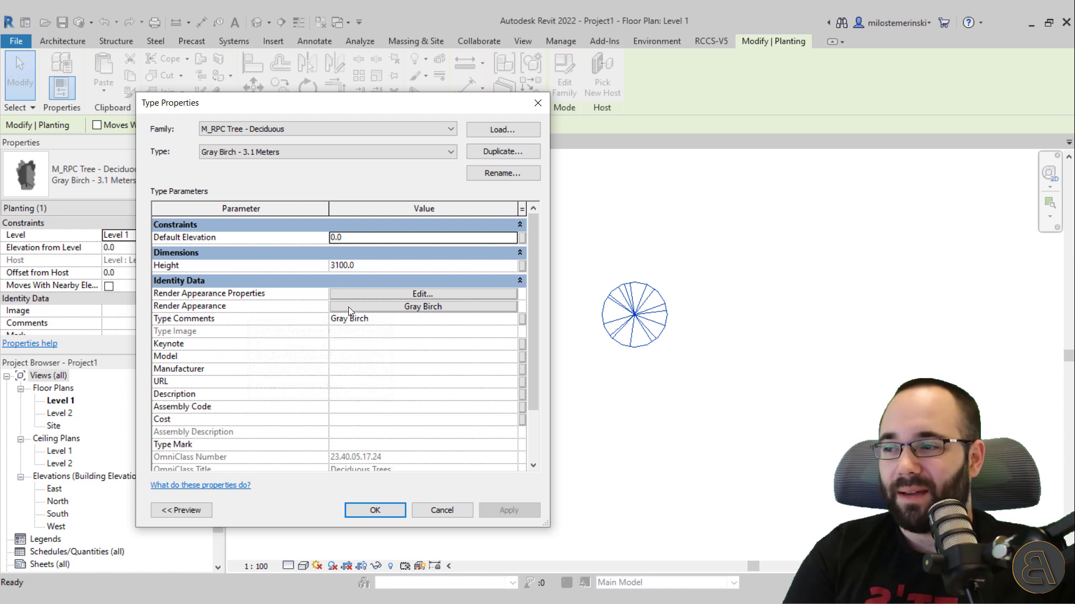
left_click(503, 151)
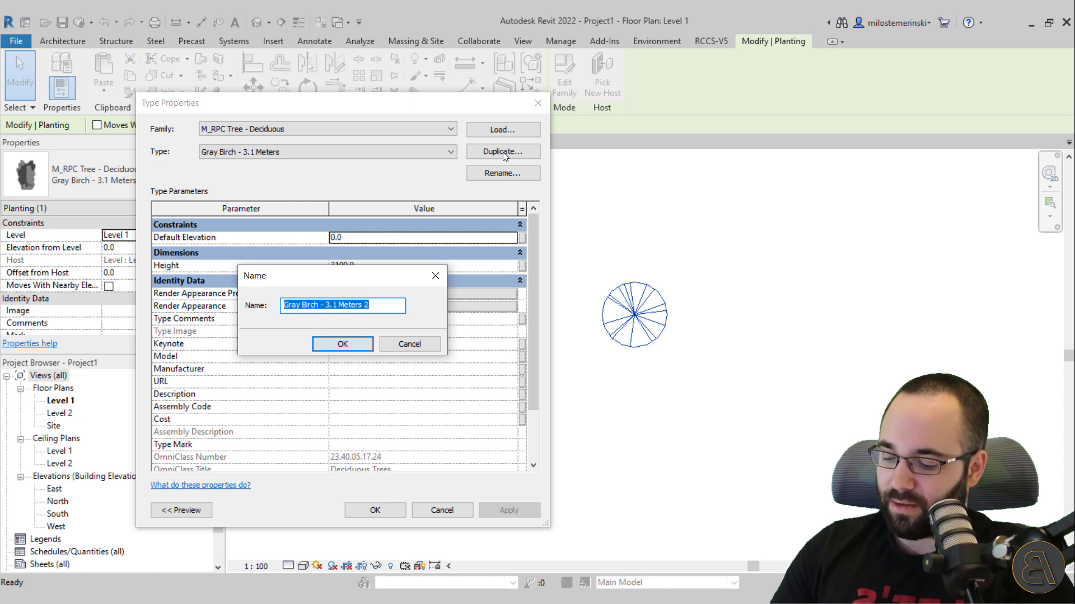
type("New RP")
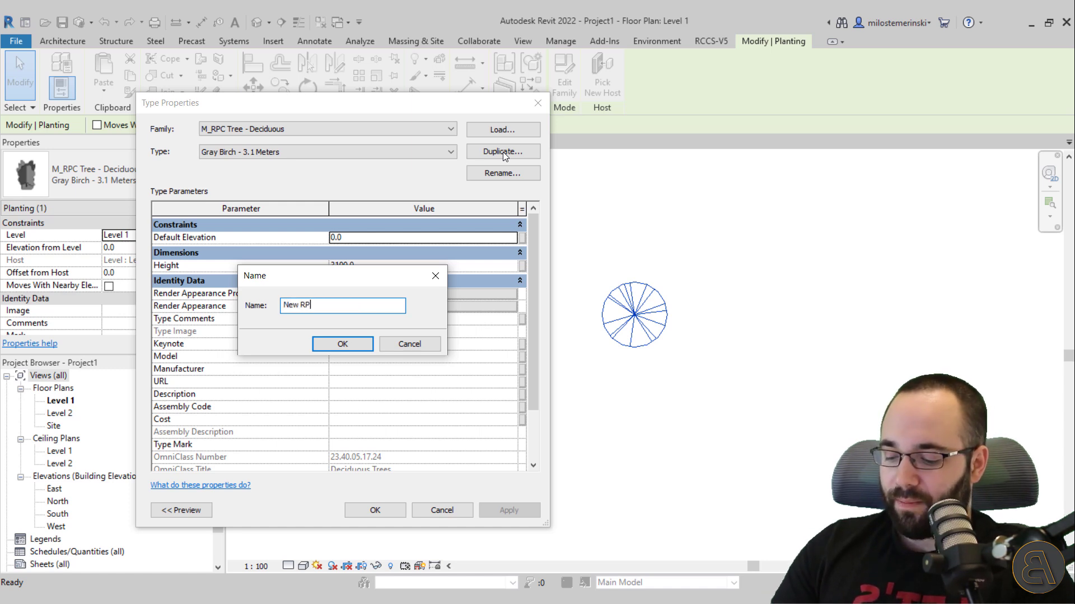
type("C Fam")
key("Return")
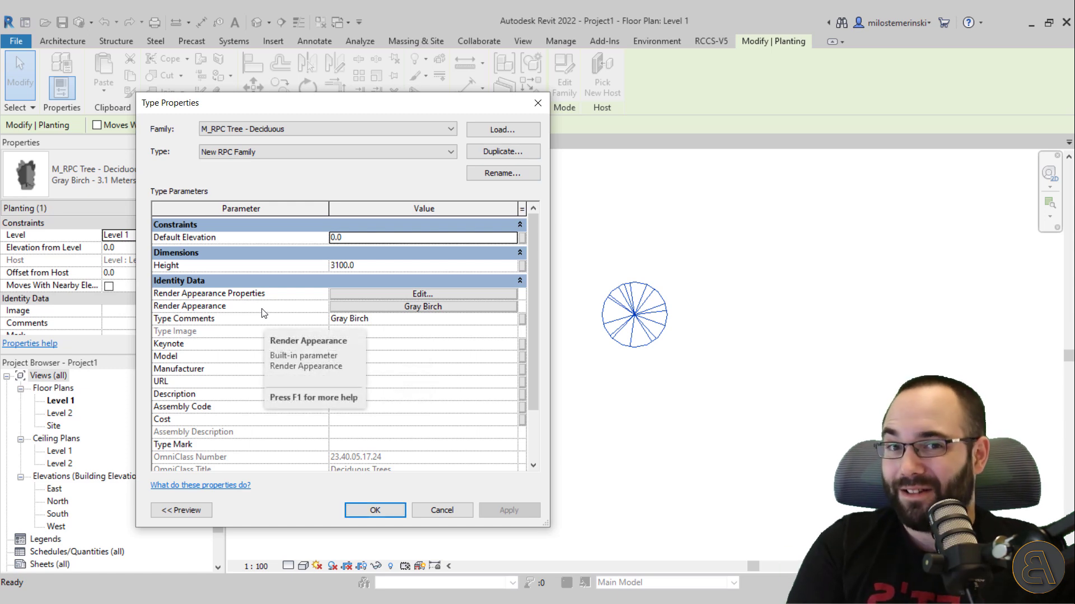
Browse the new type's render appearance library through the general trees, Aircrafts, Auto_Economy/Midsize and Automobiles classes.
left_click(360, 307)
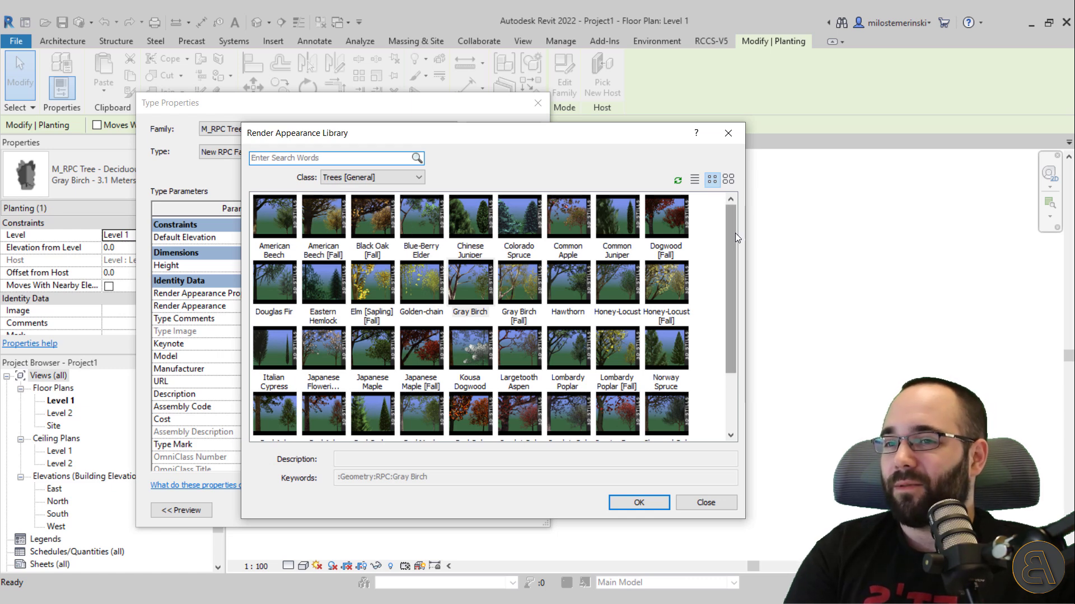
left_click_drag(735, 233, 743, 325)
scroll(747, 316, "up", 1)
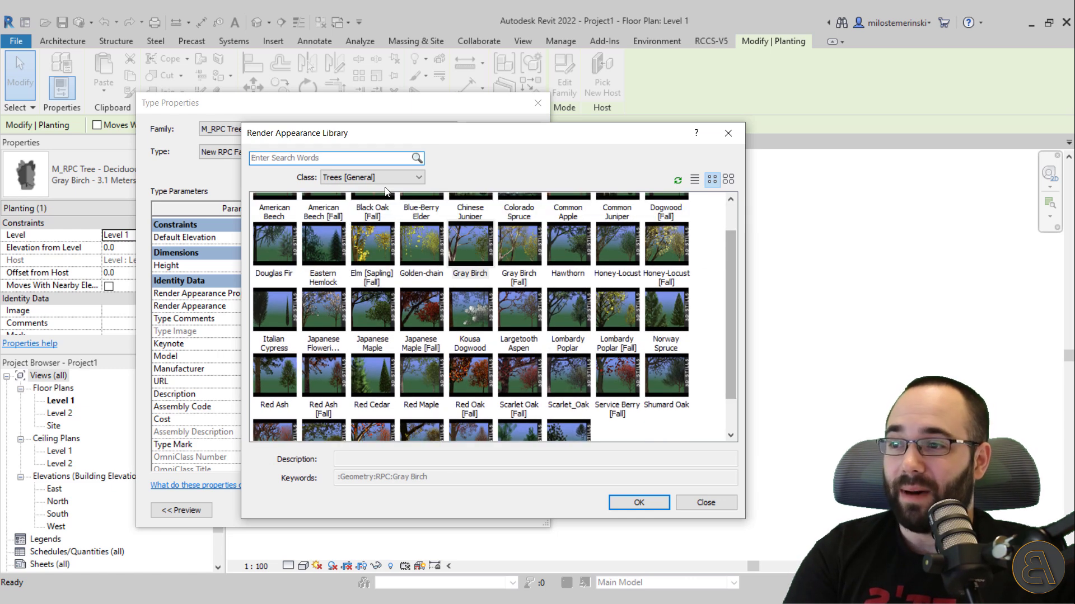
left_click(358, 178)
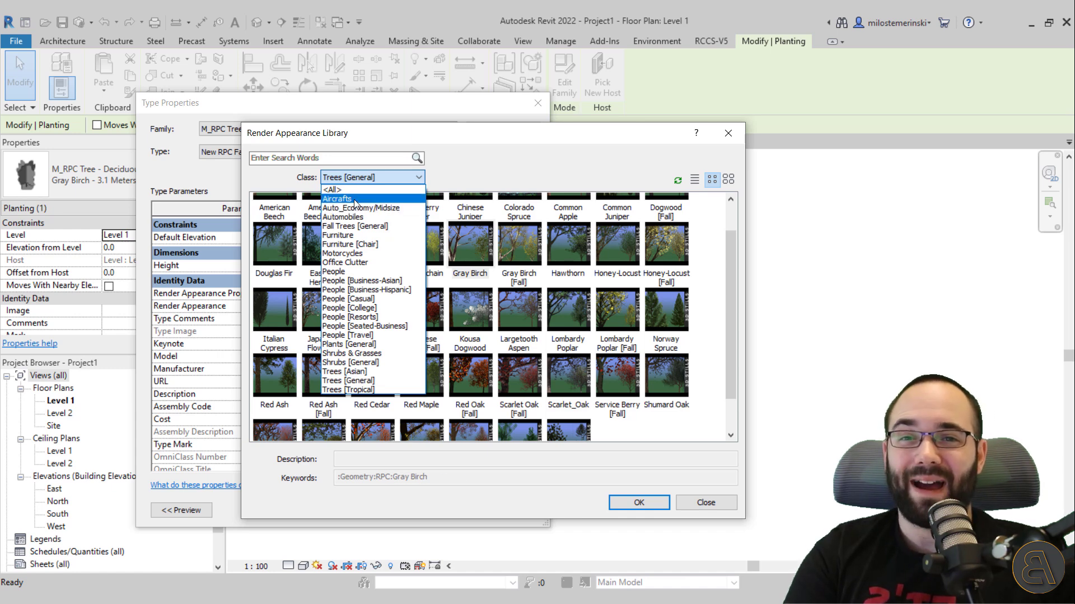
left_click(355, 200)
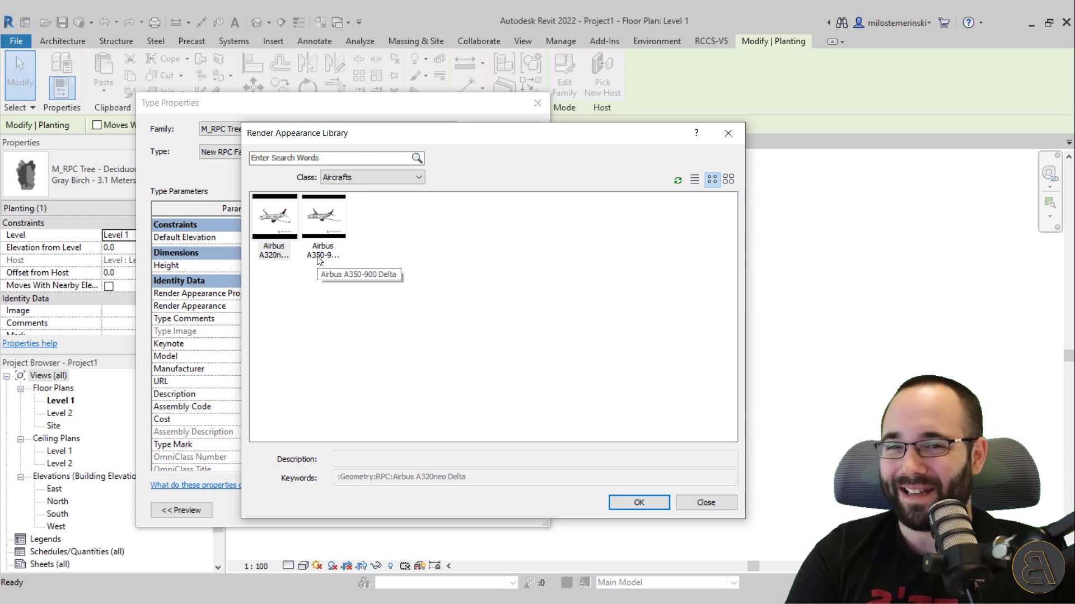
left_click(364, 177)
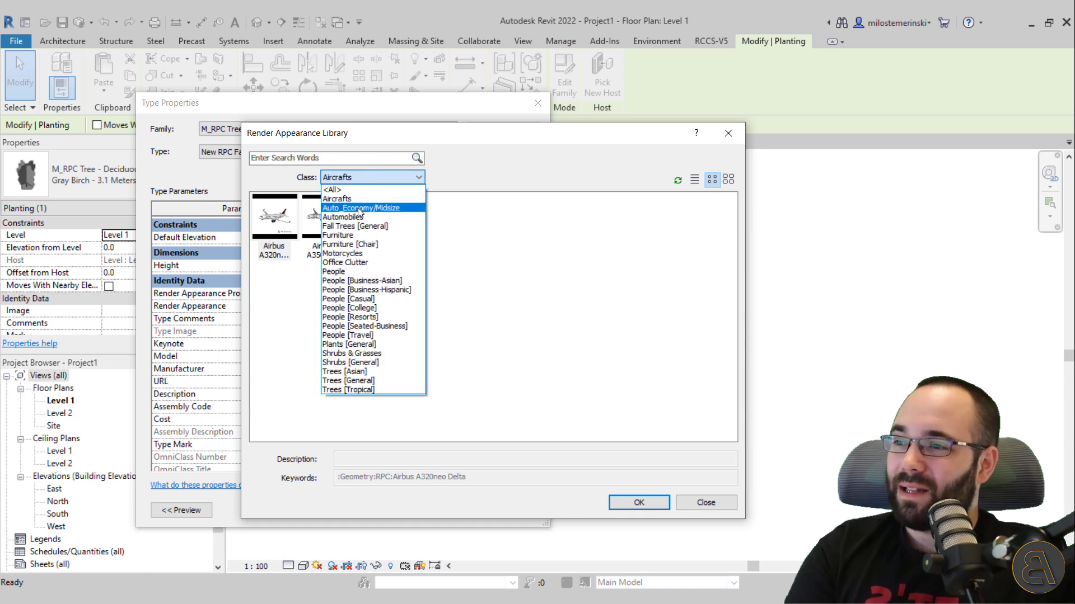
left_click(359, 207)
left_click(361, 179)
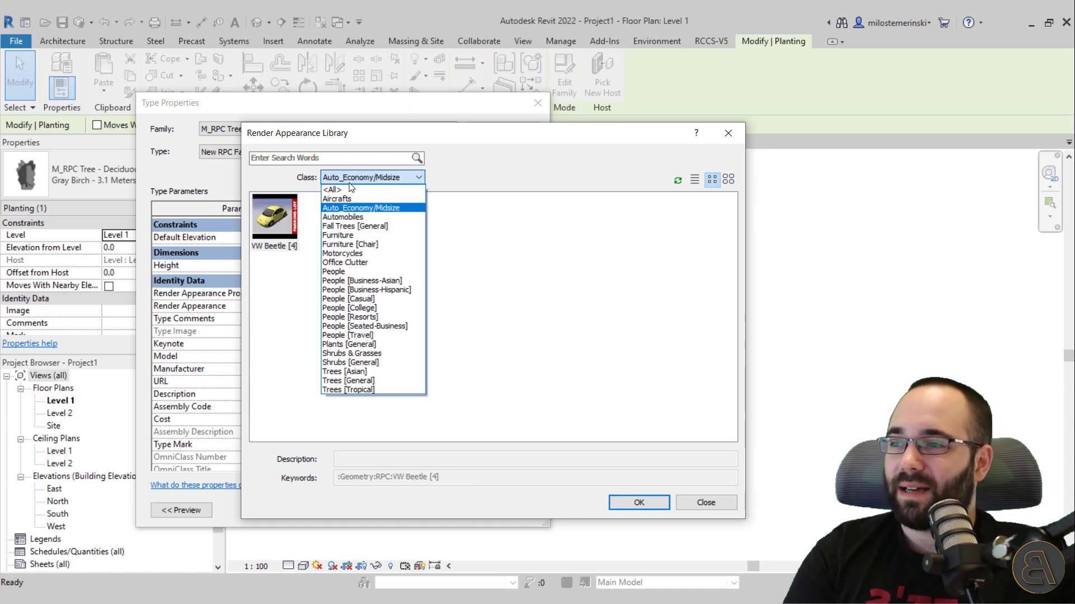
left_click(355, 218)
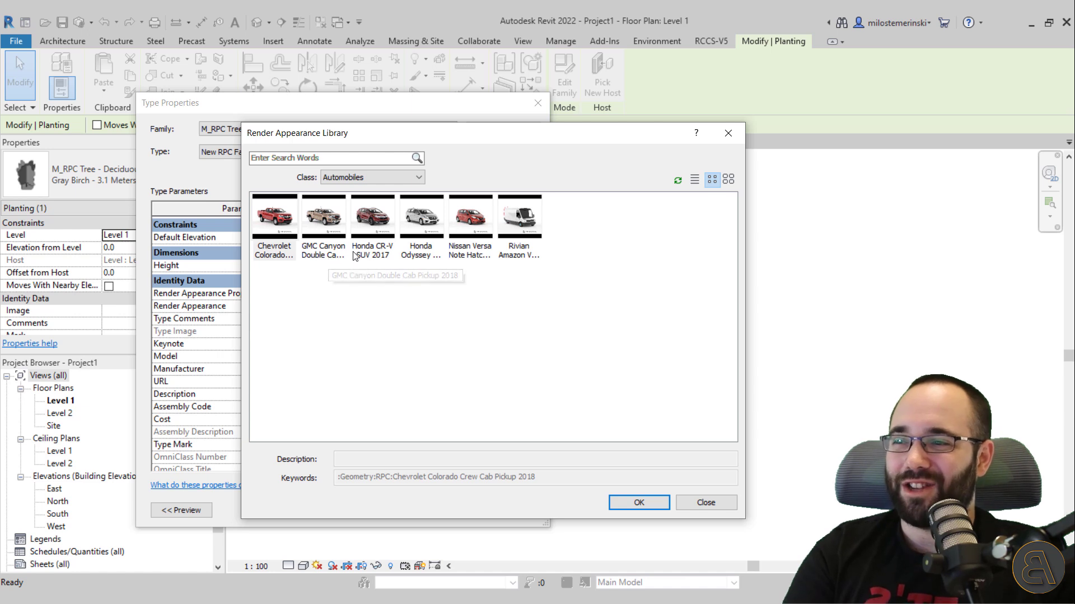
Look through the Furniture, Furniture [Chair], Motorcycles and Office Clutter classes of the render appearance library.
left_click(391, 178)
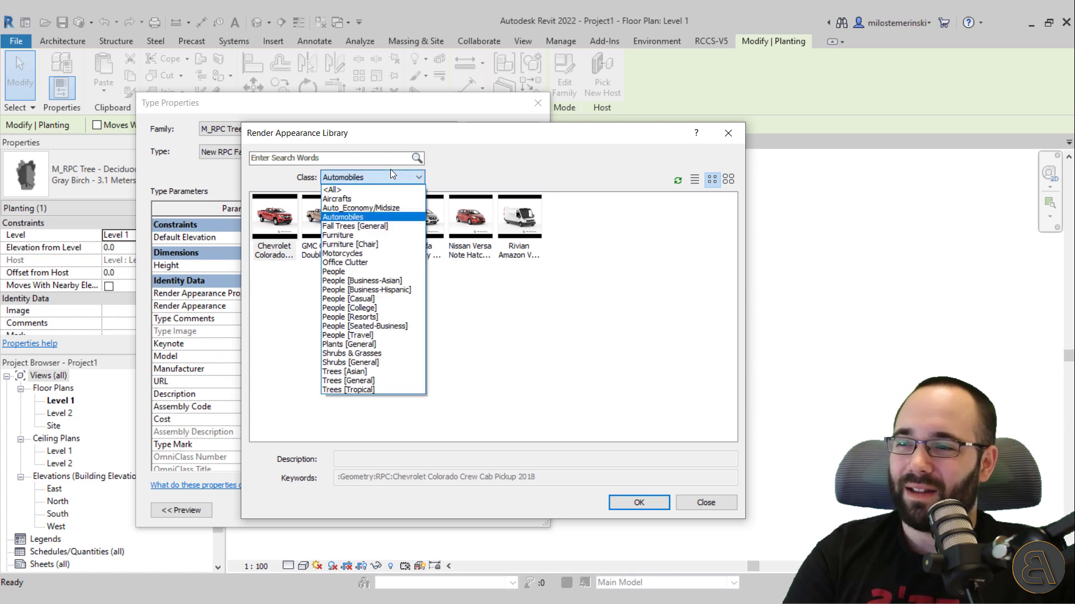
left_click(353, 236)
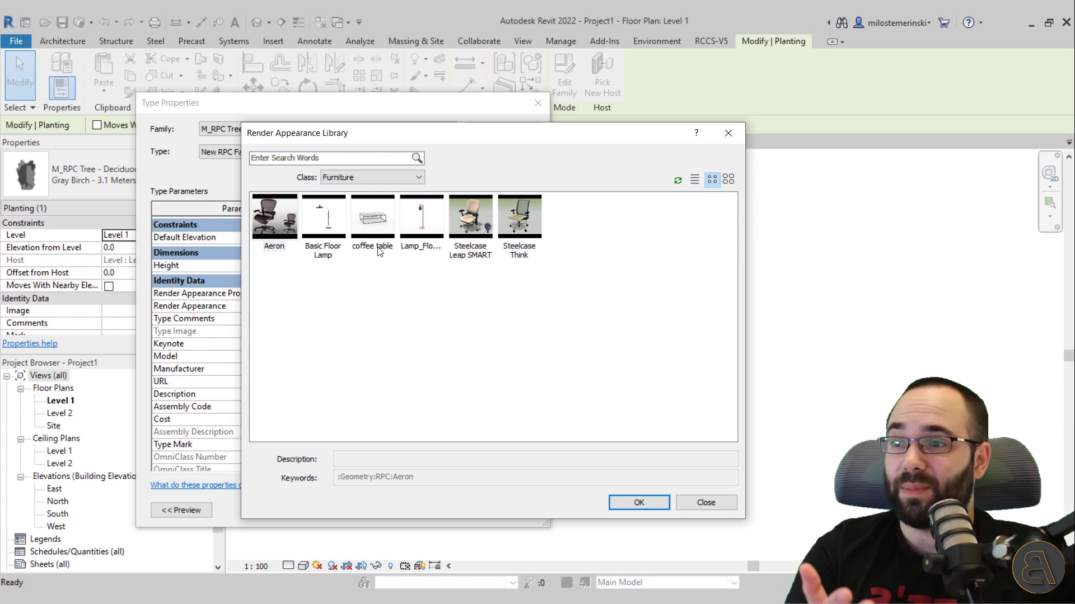
left_click(328, 264)
left_click(330, 250)
left_click(426, 290)
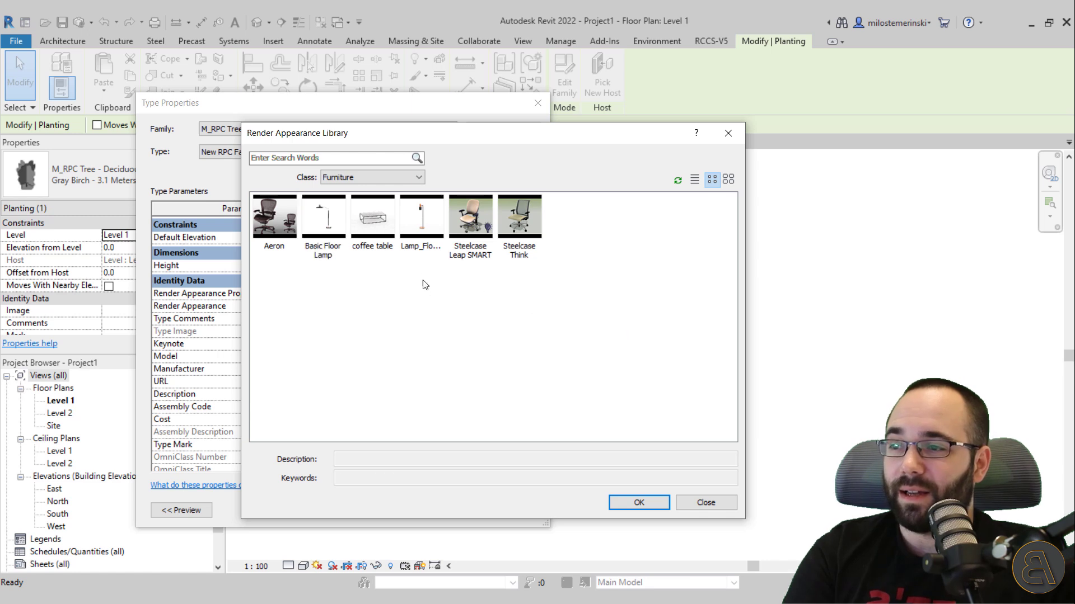
left_click(371, 176)
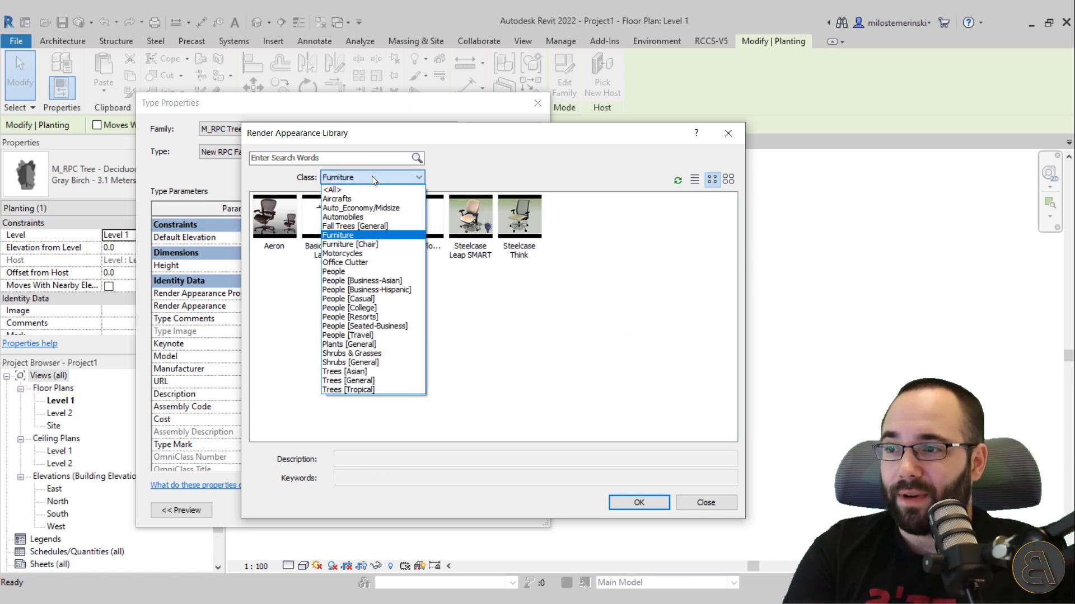
left_click(361, 244)
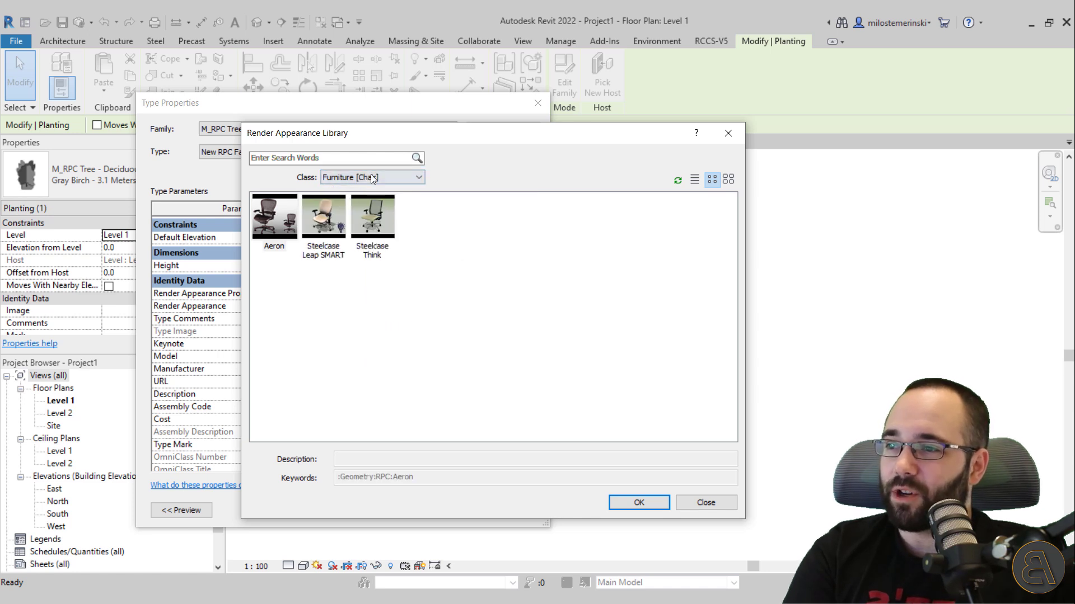
left_click(370, 176)
left_click(358, 251)
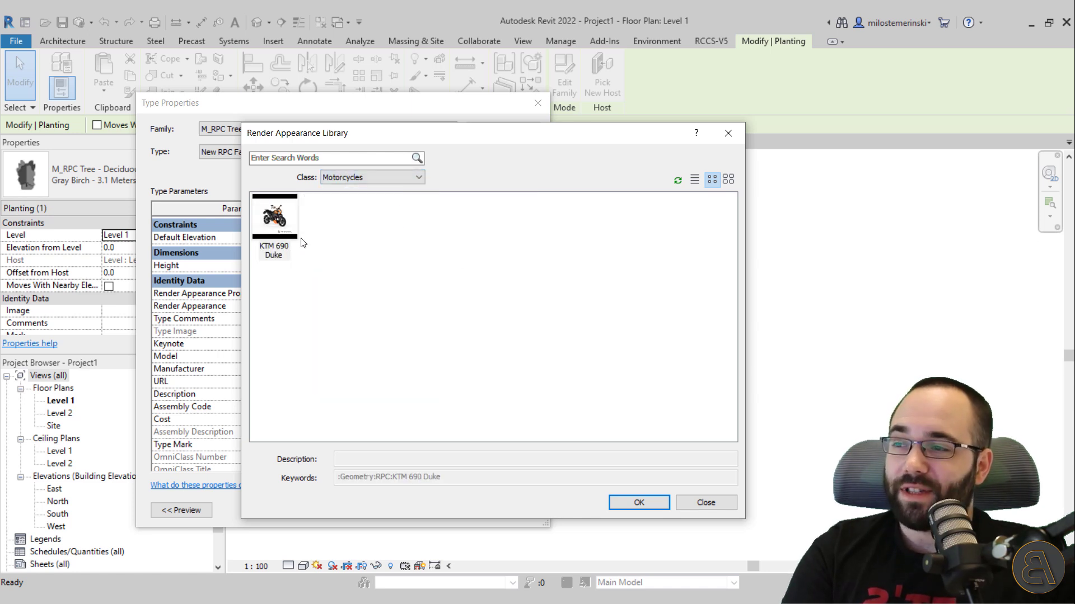
left_click(373, 178)
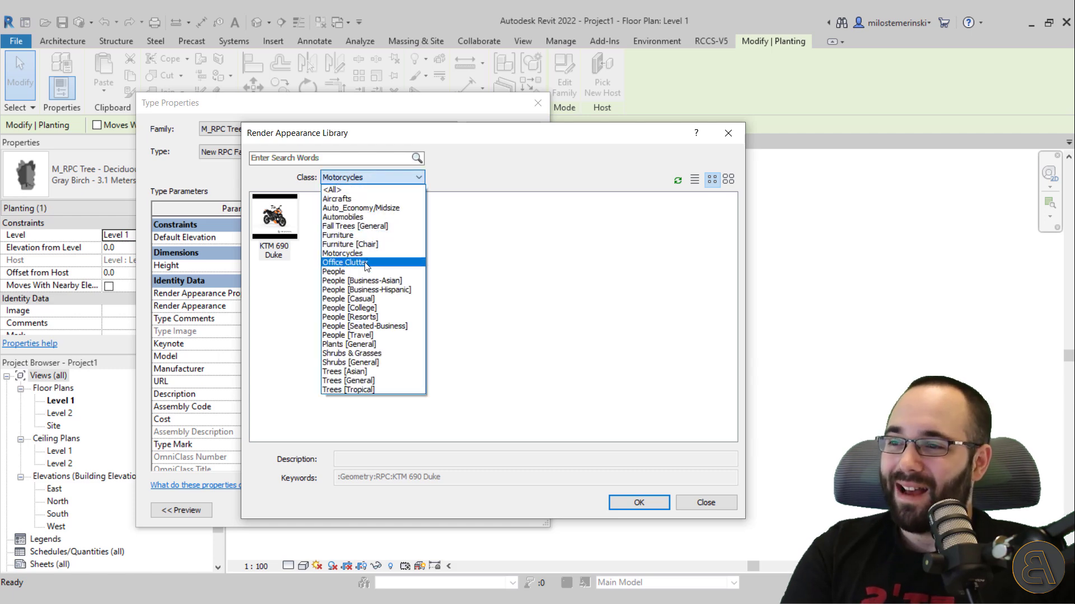
left_click(367, 263)
Assign the rp_cody_posed_001 render appearance from the People class to New RPC Family and apply the type changes.
left_click(367, 178)
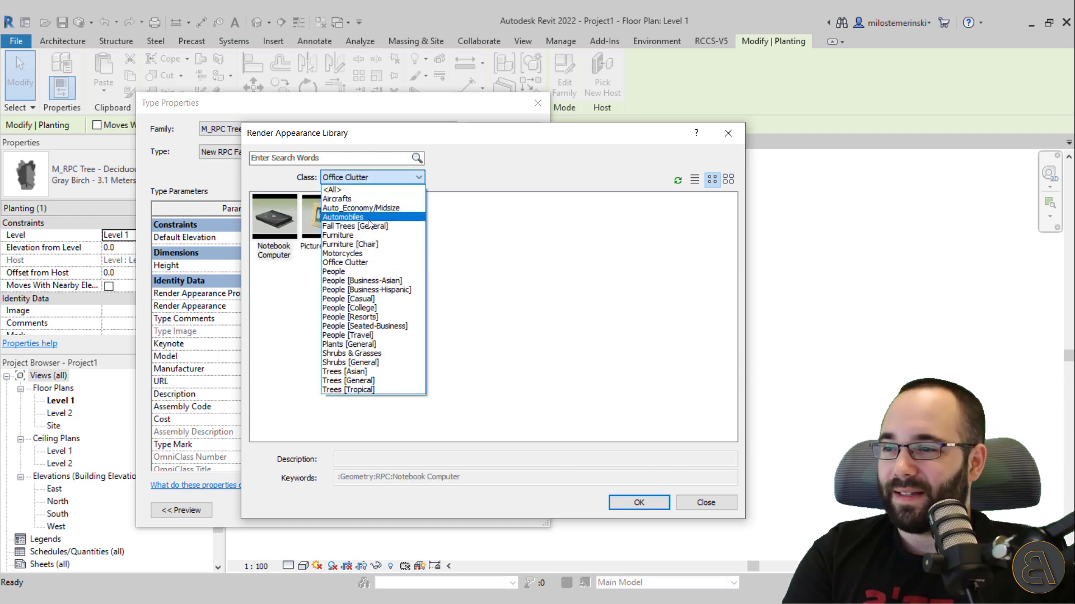
left_click(369, 272)
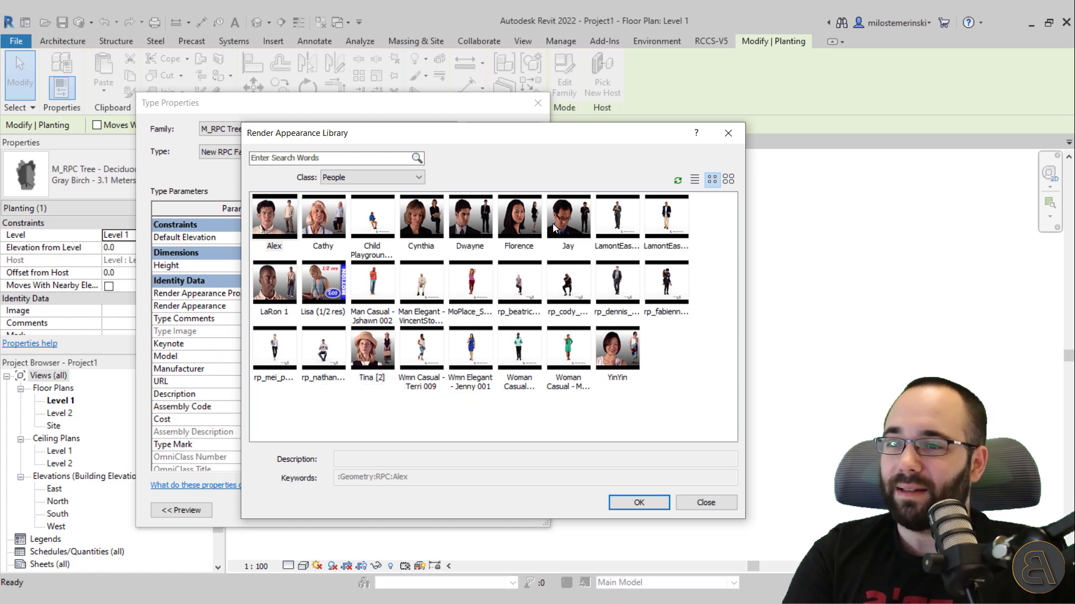
left_click(566, 290)
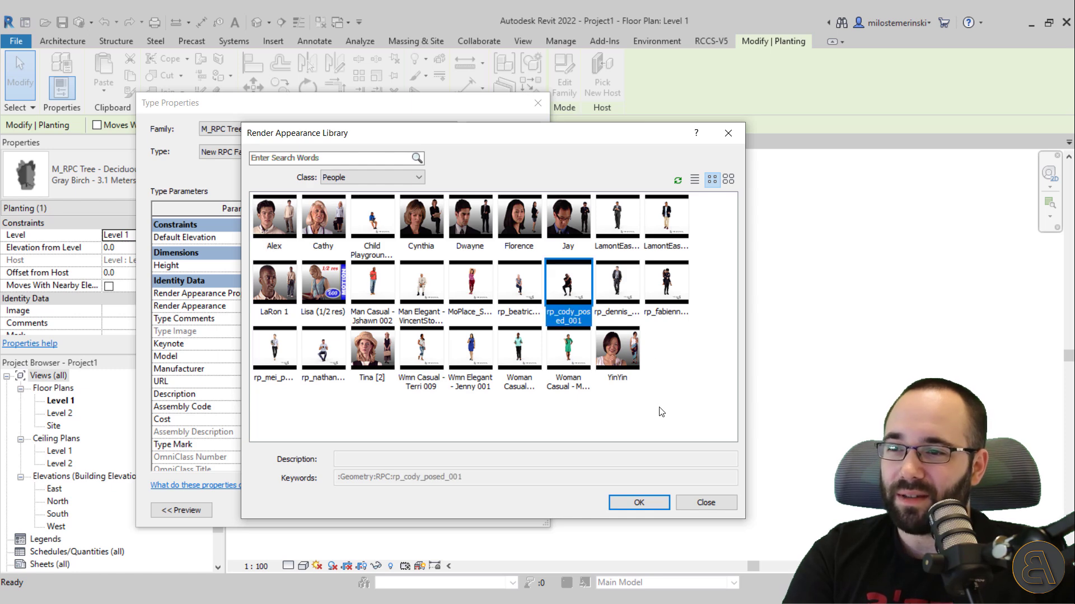
left_click(638, 503)
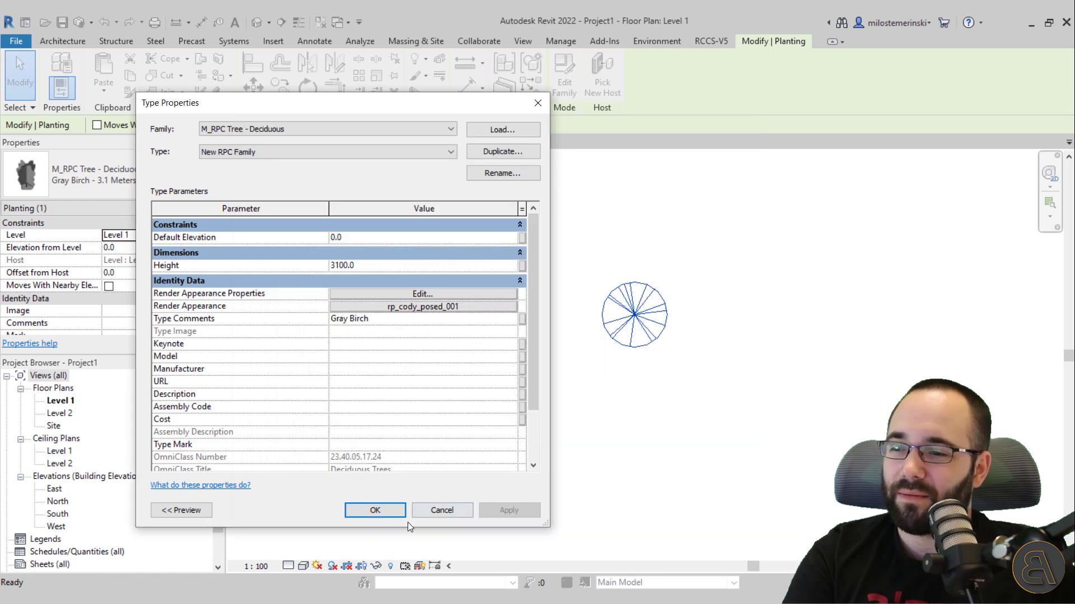
left_click(378, 511)
key("Escape")
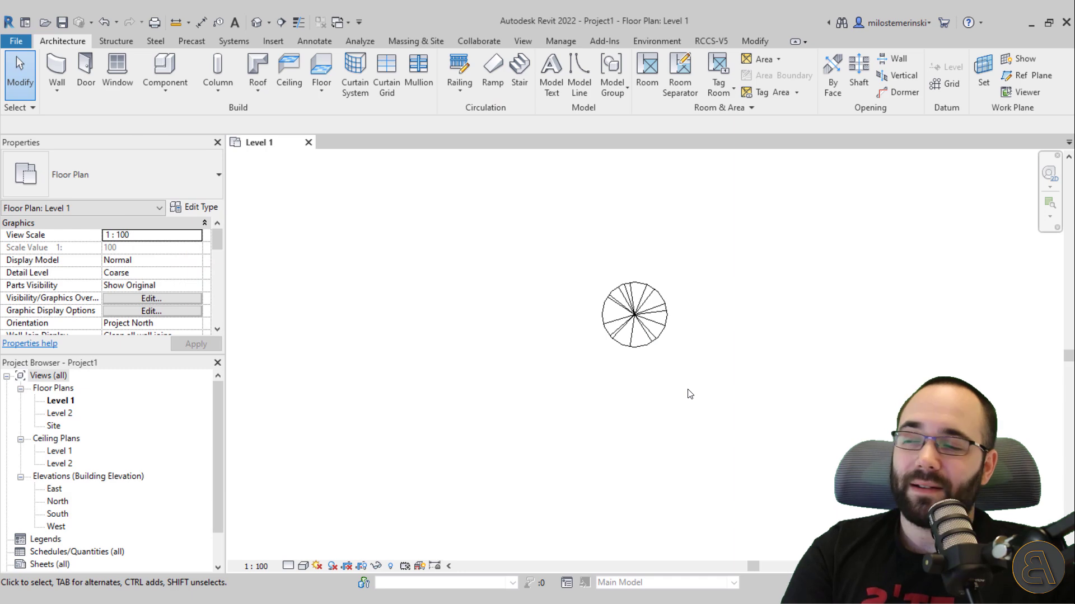
Review the render appearance in the placed element's type properties and close them.
left_click(657, 343)
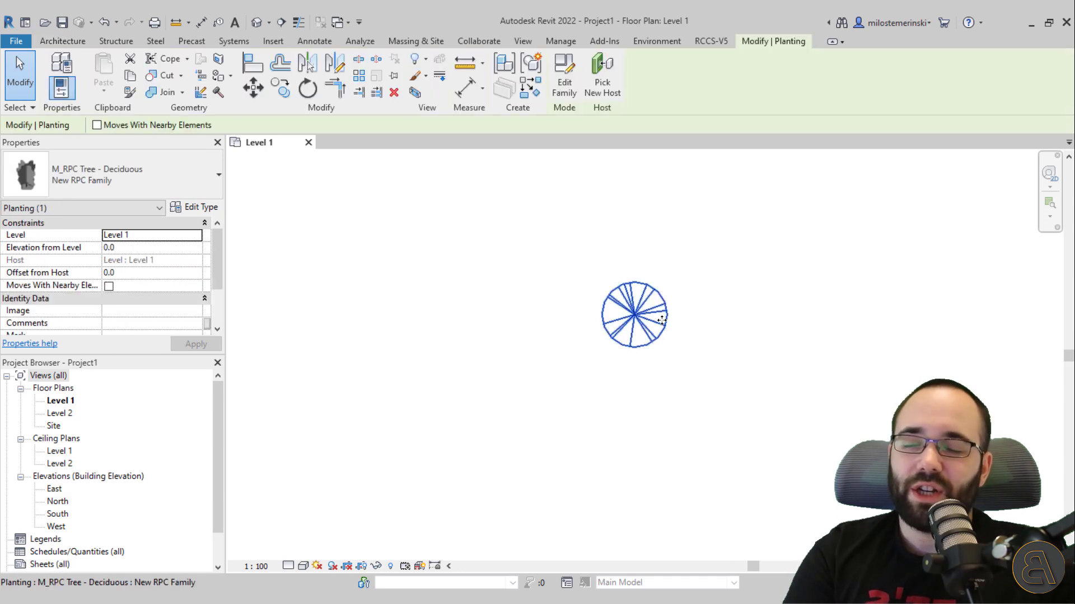
left_click(194, 206)
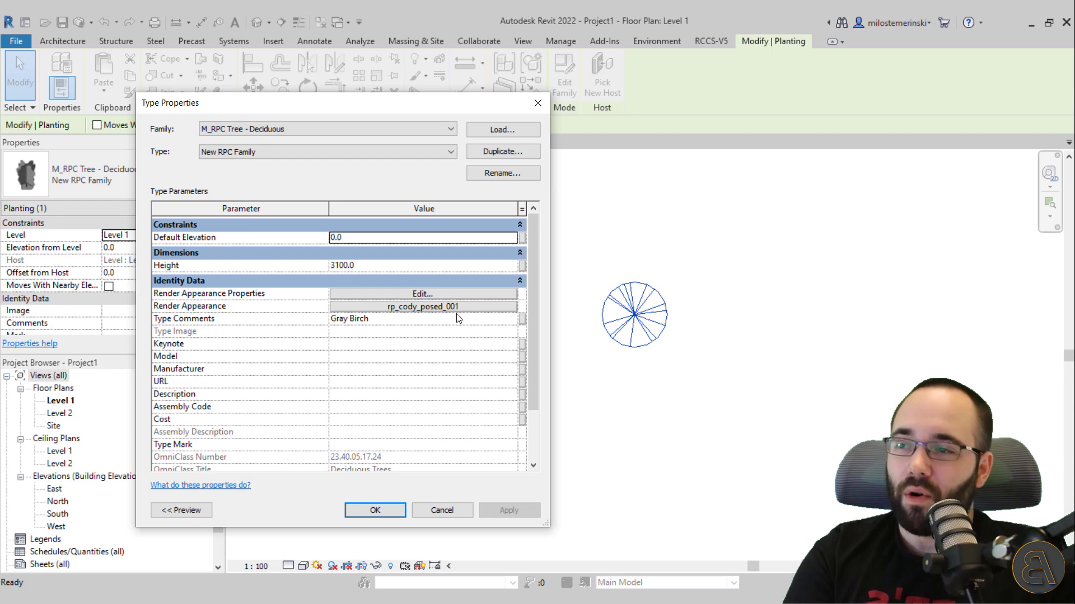
left_click(403, 507)
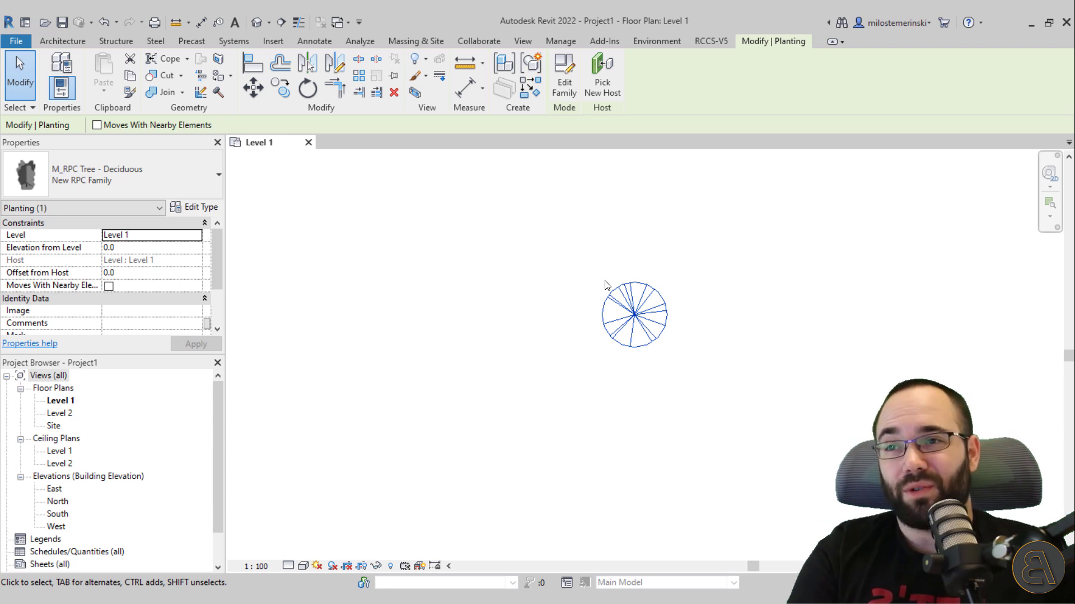
Check the element's type properties, open its tree family for editing and inspect the plan symbol in the Ground floor plan.
left_click(211, 208)
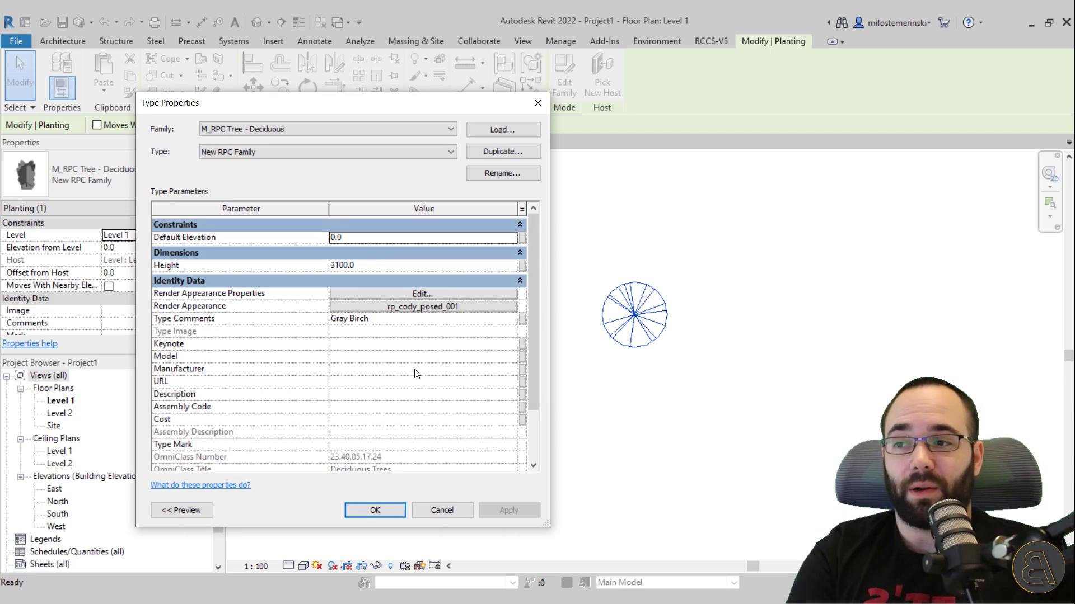
left_click(374, 510)
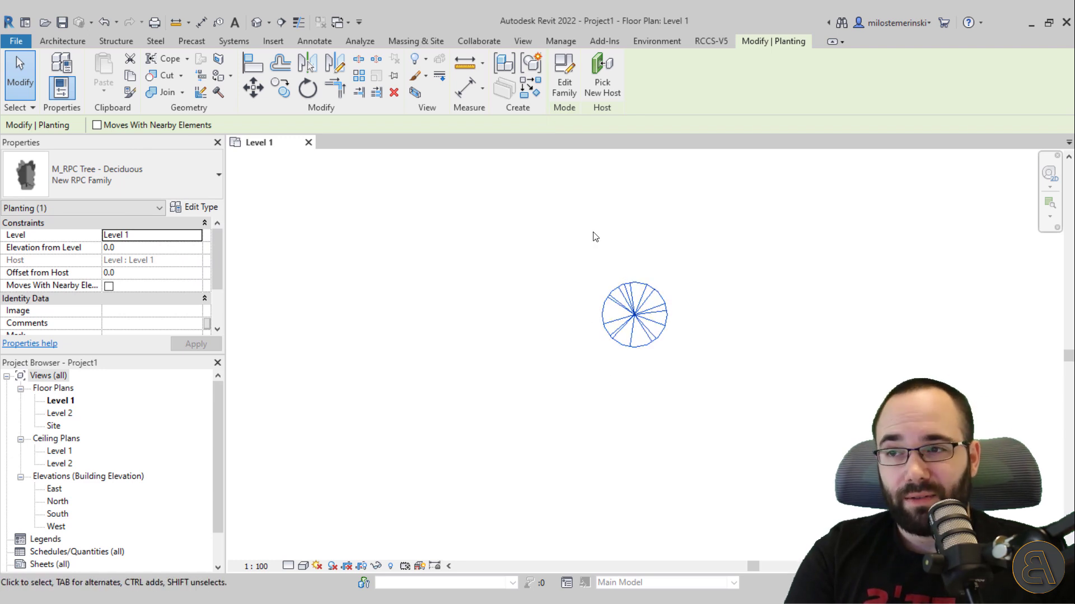
left_click(565, 90)
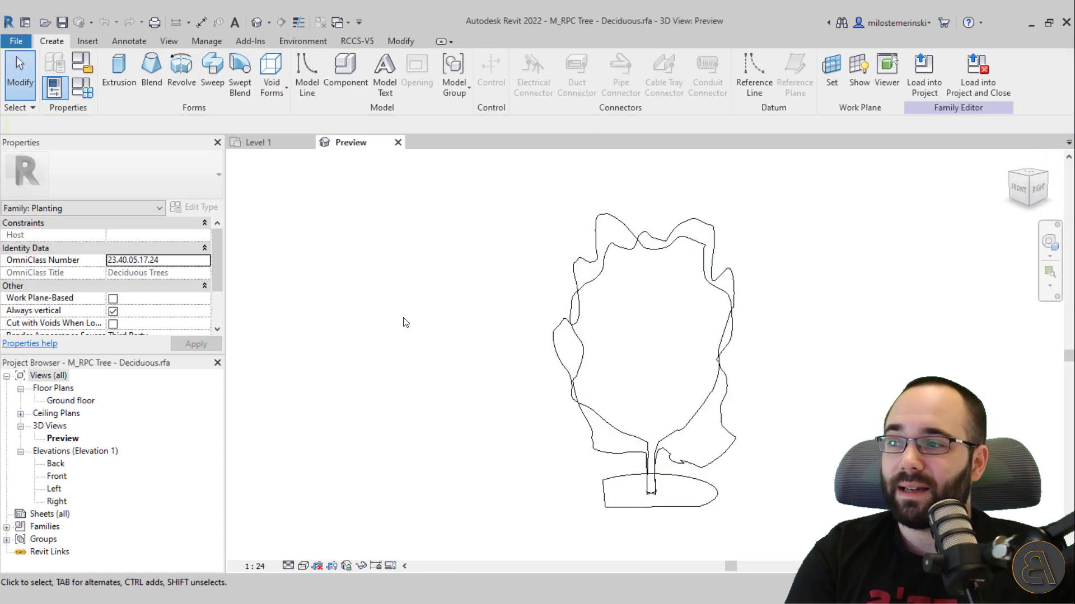
double_click(84, 401)
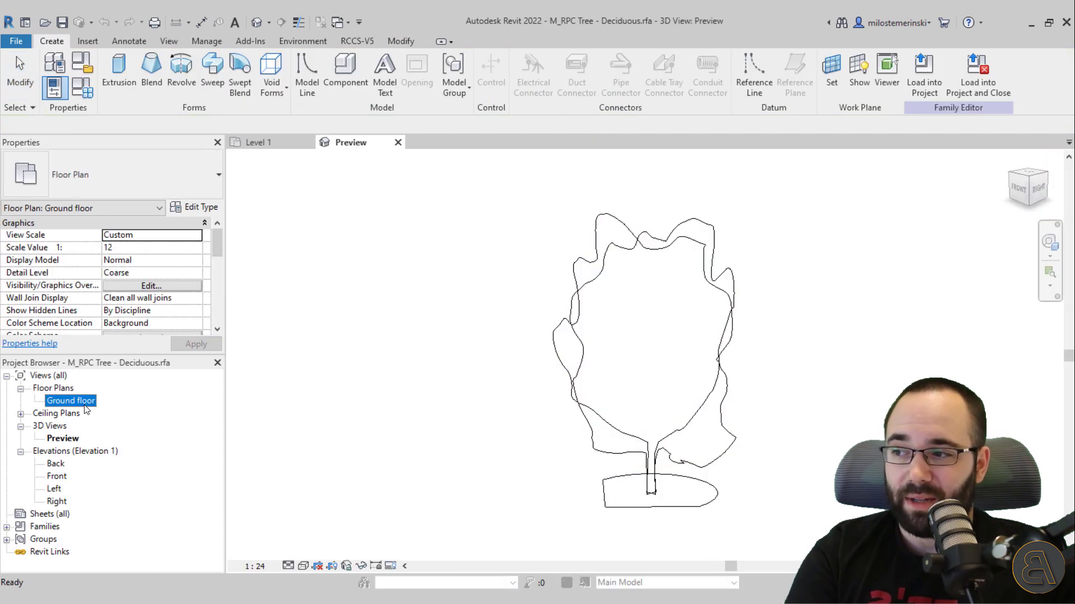
scroll(647, 340, "down", 2)
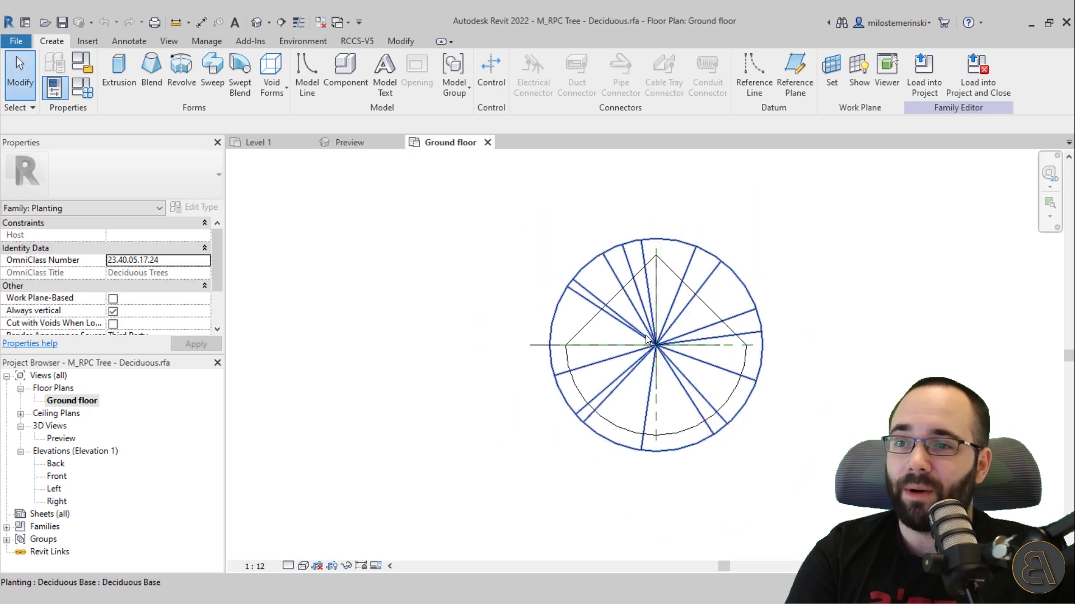
left_click(597, 270)
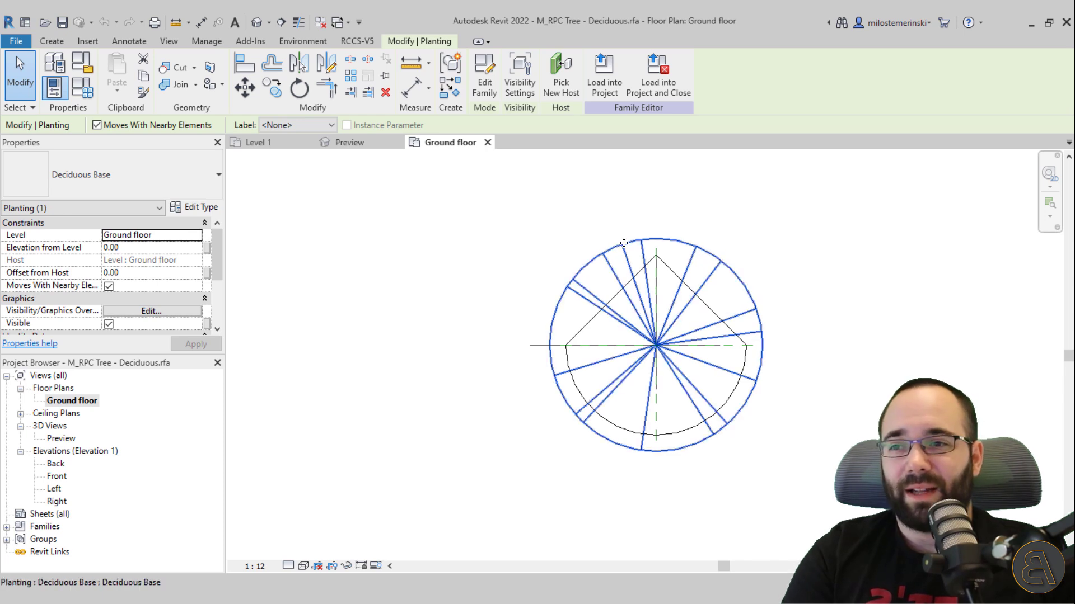
left_click(585, 246)
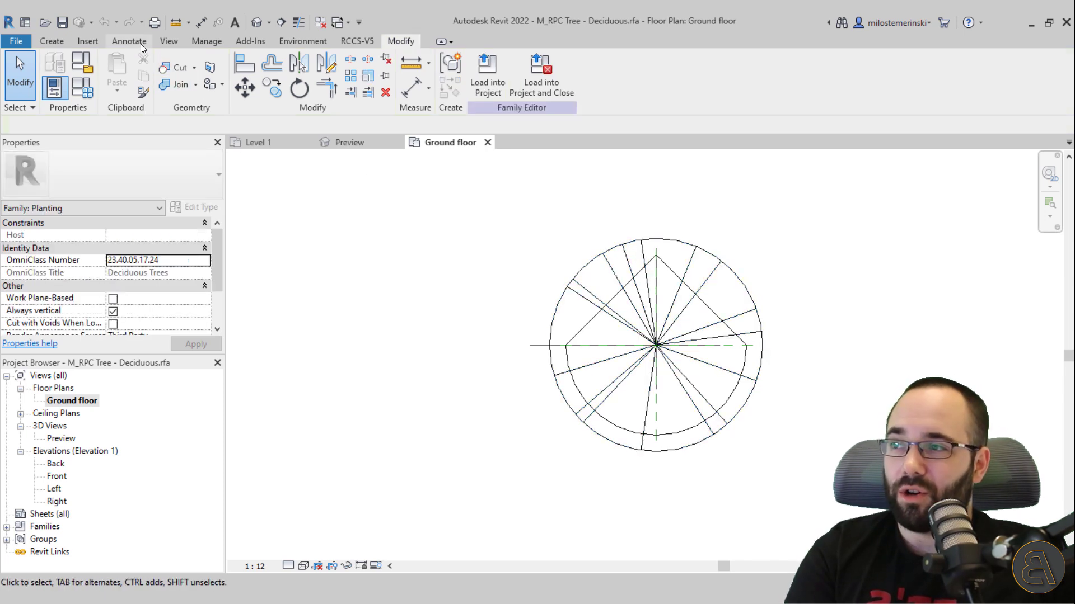
left_click(142, 45)
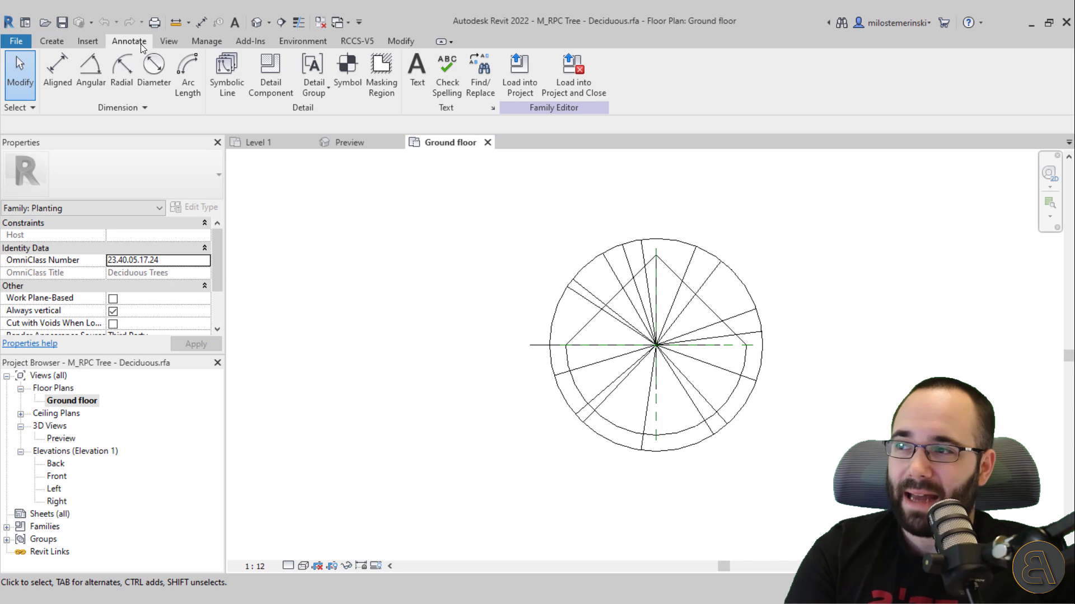
left_click(227, 83)
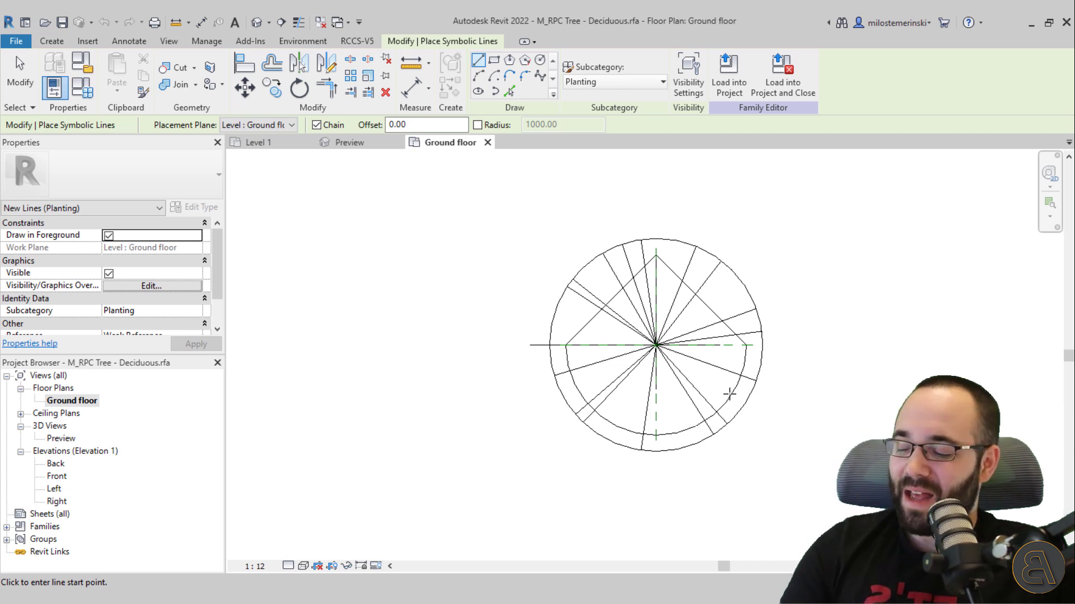
key("Escape")
key("Escape")
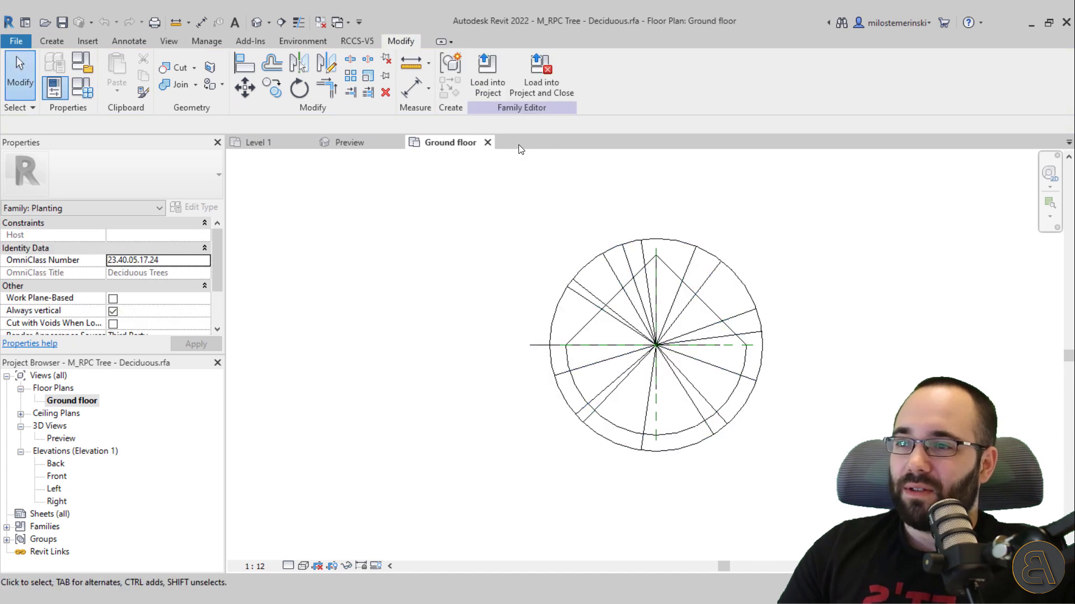
Close the family's Ground floor and Preview views to return to the project's Level 1 plan.
left_click(487, 142)
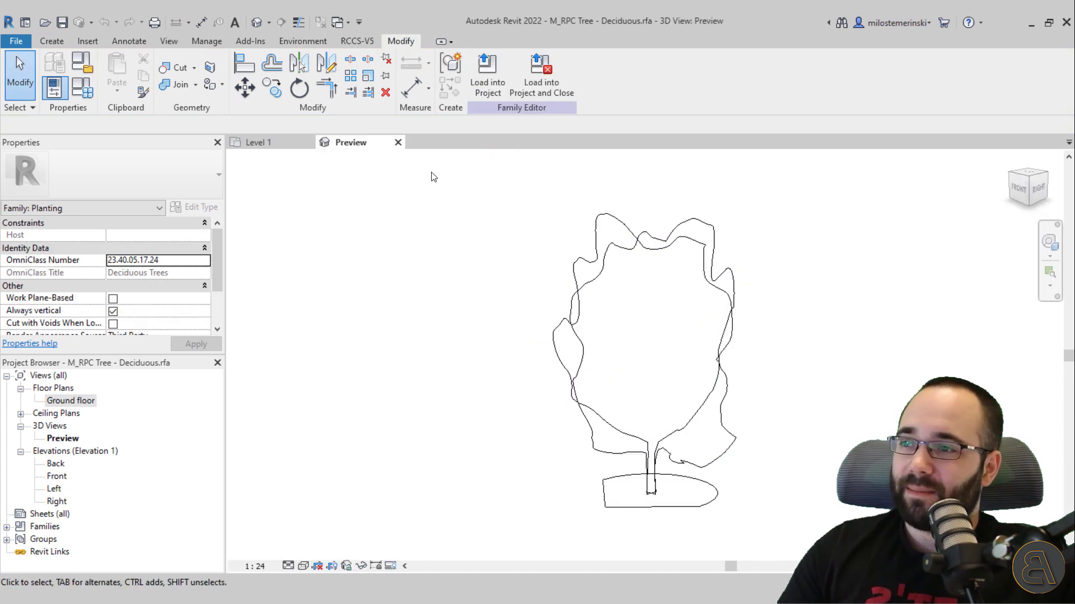
left_click(397, 142)
left_click(567, 318)
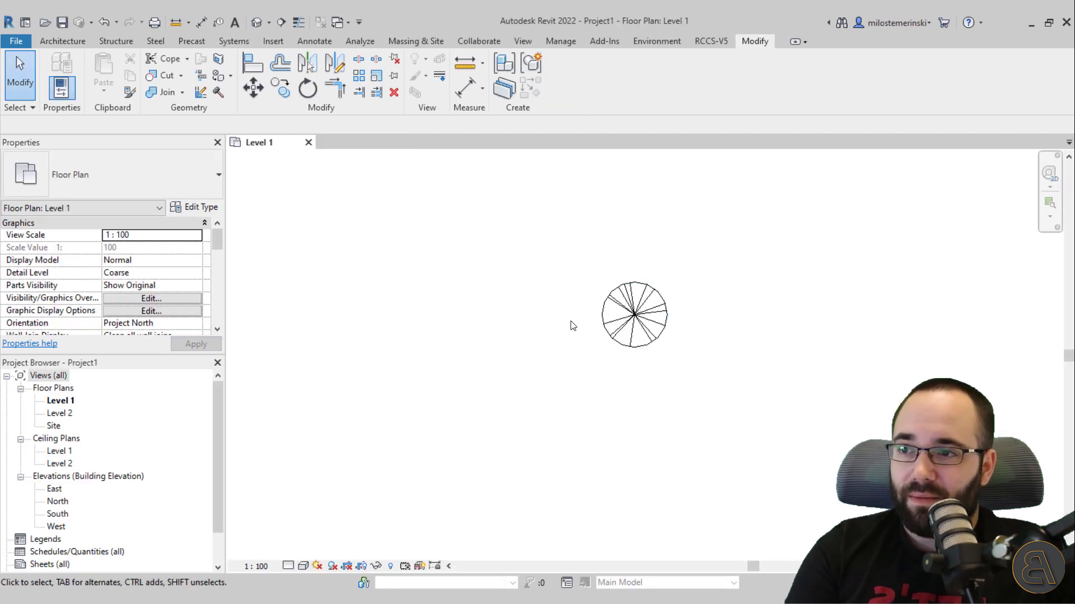
Show the seated person in the default 3D view with the Realistic visual style and inspect it from several angles.
left_click(257, 23)
middle_click_drag(687, 402, 698, 350, "shift")
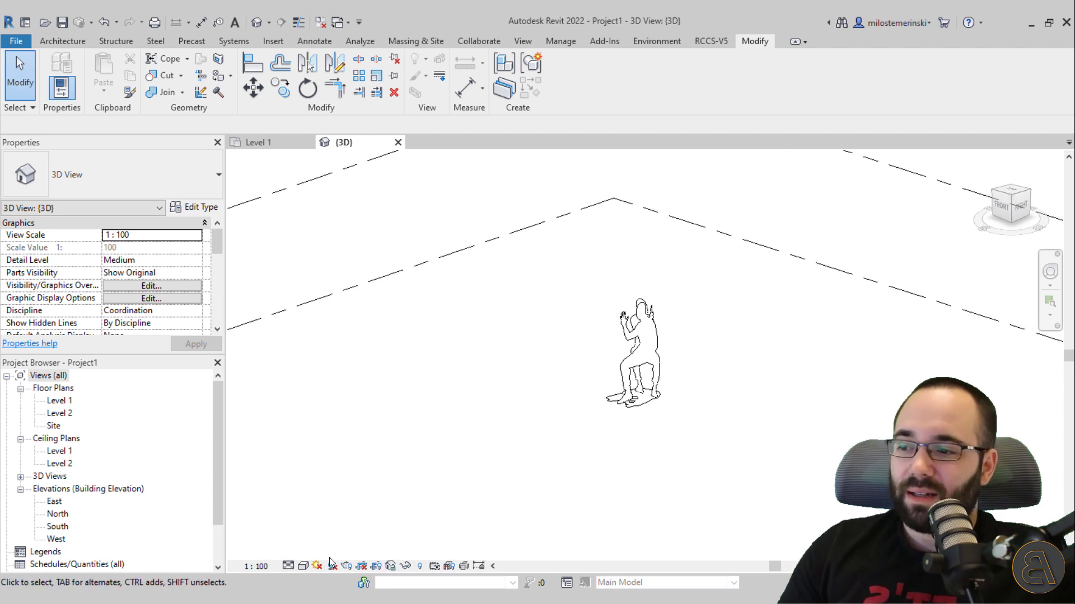
left_click(304, 566)
left_click(311, 551)
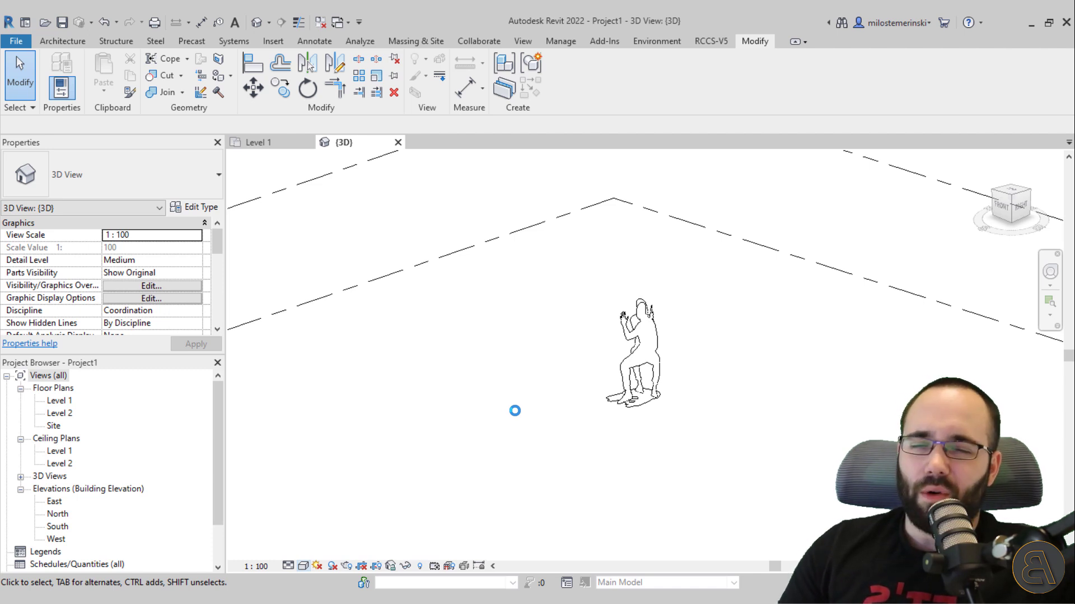
middle_click_drag(586, 417, 626, 448, "shift")
middle_click_drag(682, 427, 657, 400, "shift")
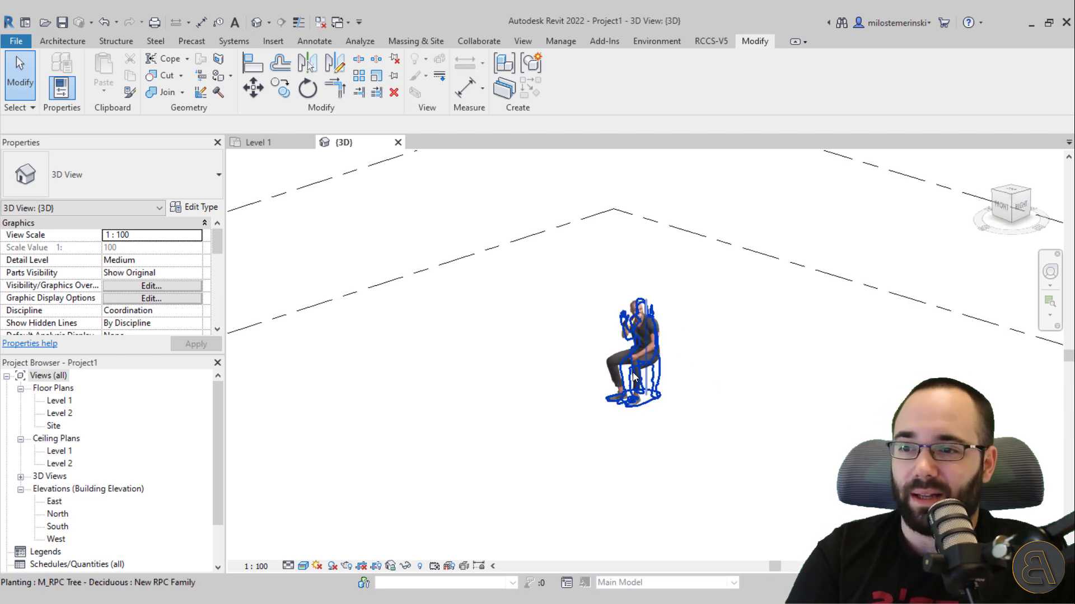
middle_click_drag(668, 448, 633, 341, "shift")
Change the render appearance of New RPC Family to Chevrolet Colorado Crew Cab Pickup 2018 from the Automobiles class.
left_click(633, 341)
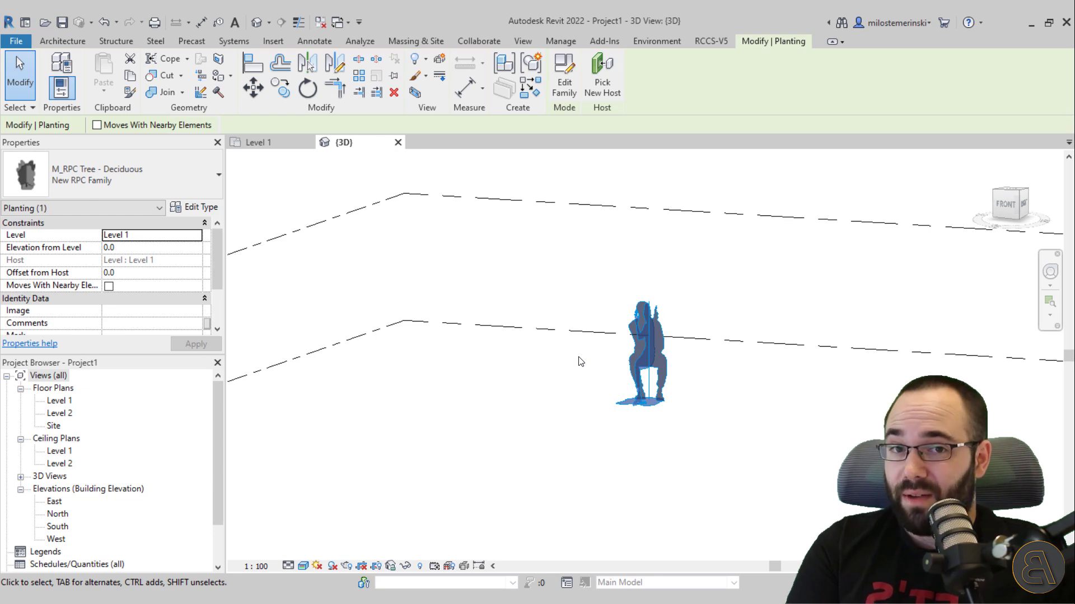
left_click(217, 210)
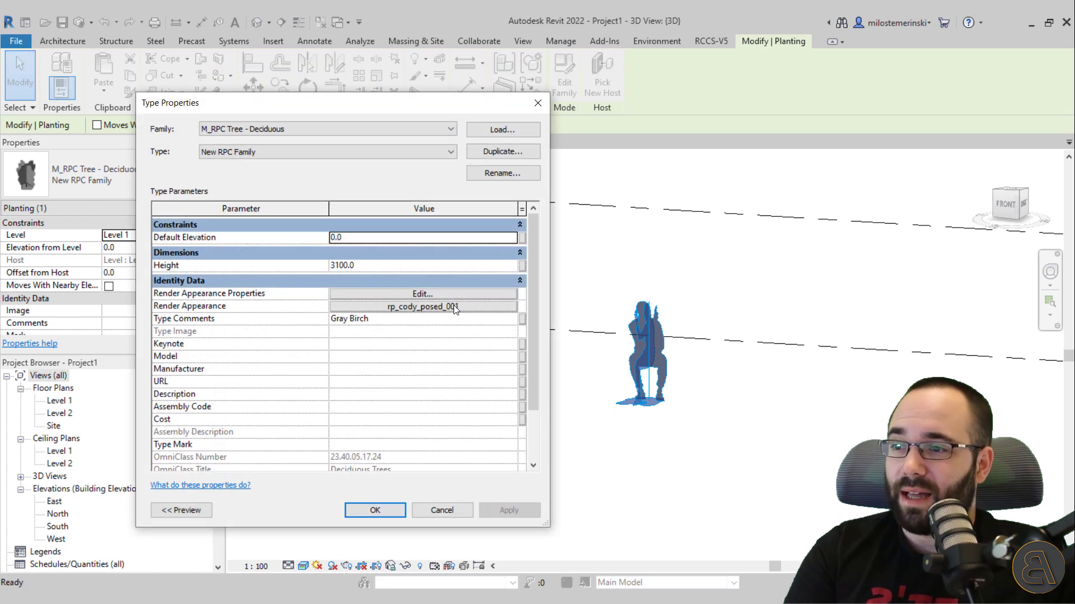
left_click(419, 308)
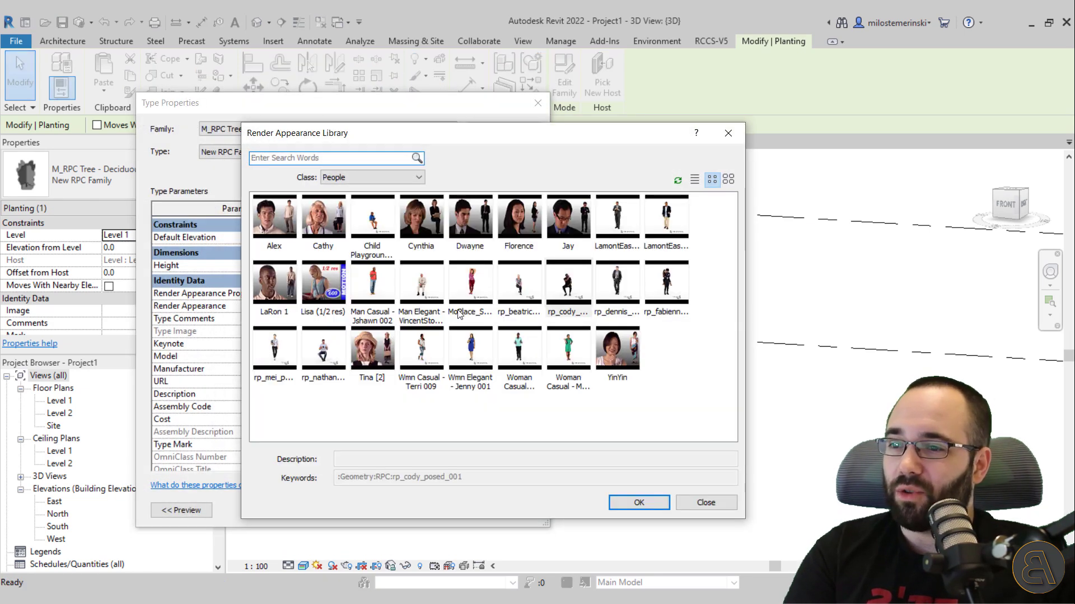
left_click(384, 176)
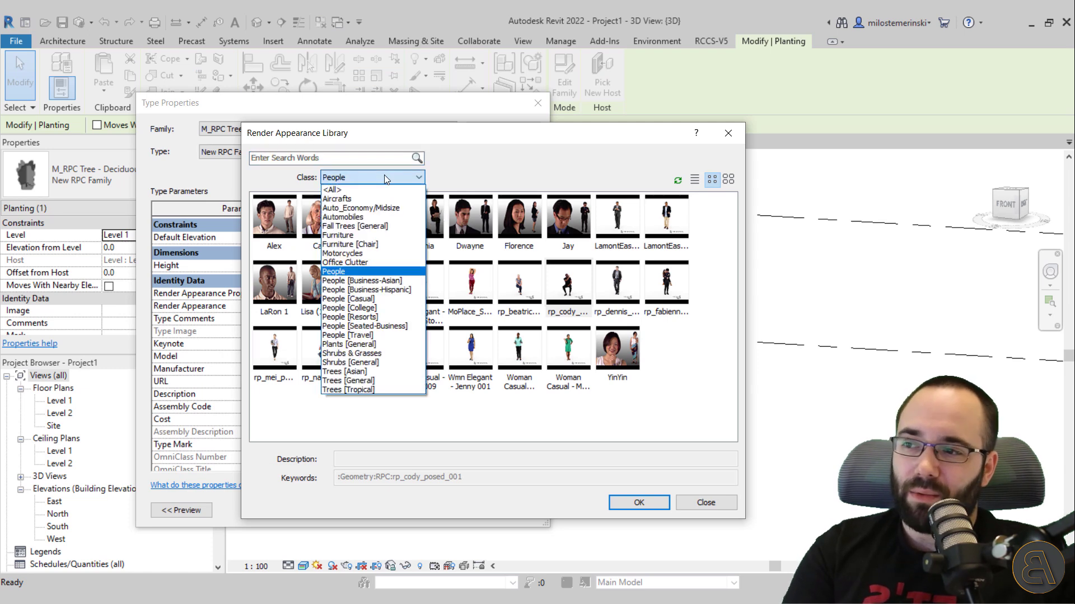
left_click(344, 217)
left_click(274, 261)
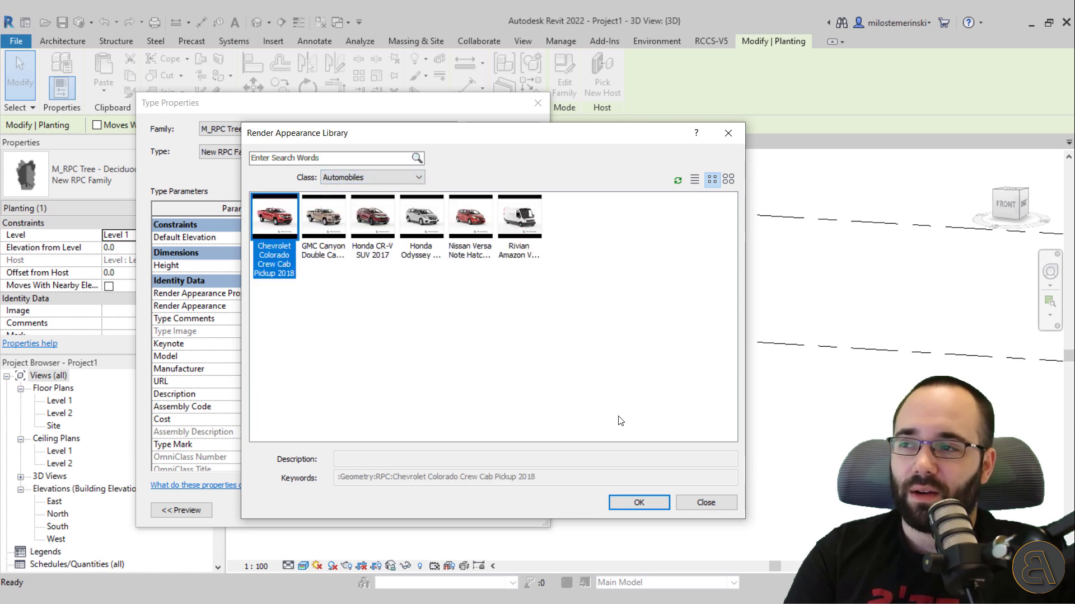
left_click(639, 508)
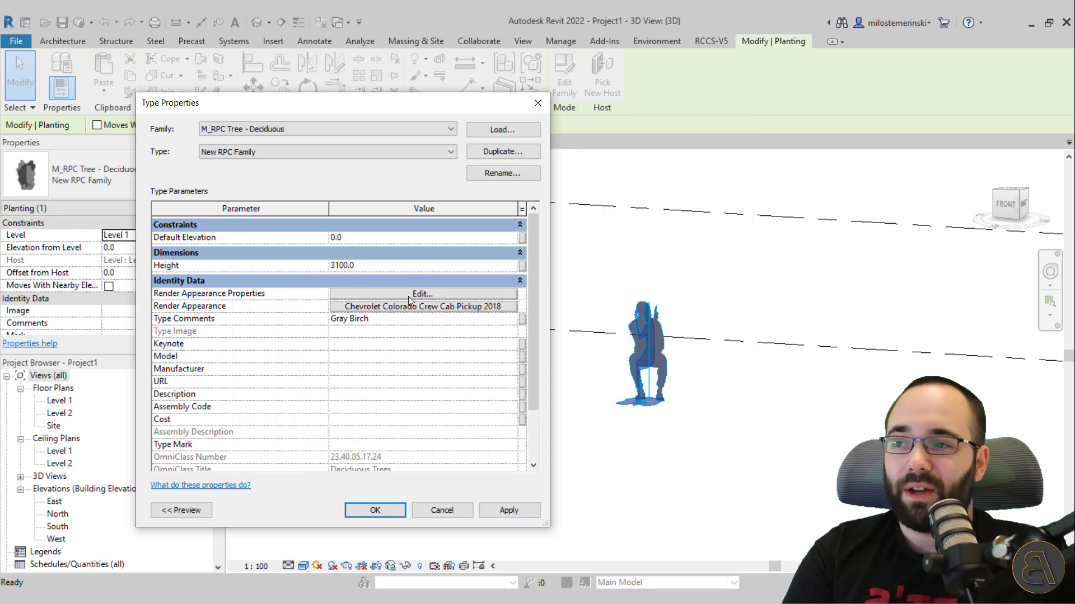
Set the pickup's Car Paint colour to RGB 255-128-255, apply the type changes and inspect the truck in 3D.
left_click(409, 297)
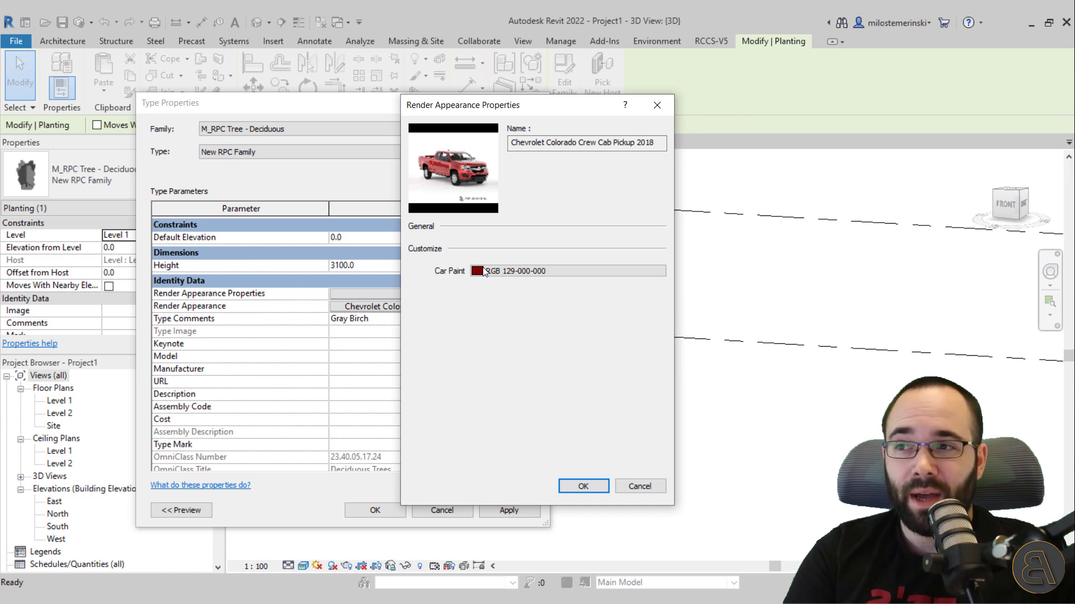
left_click(519, 274)
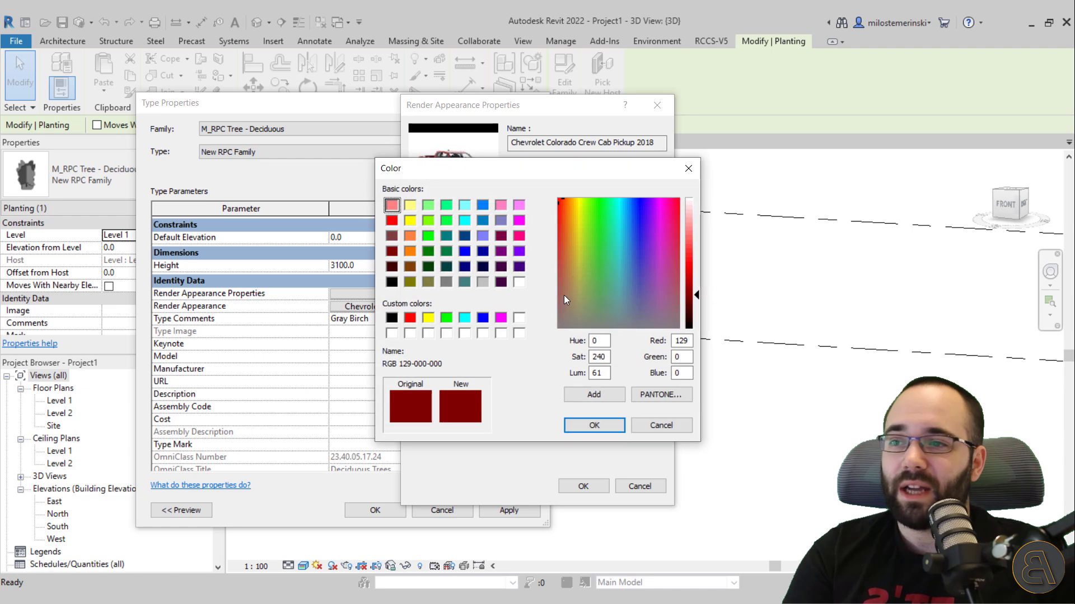
left_click(519, 206)
left_click(594, 425)
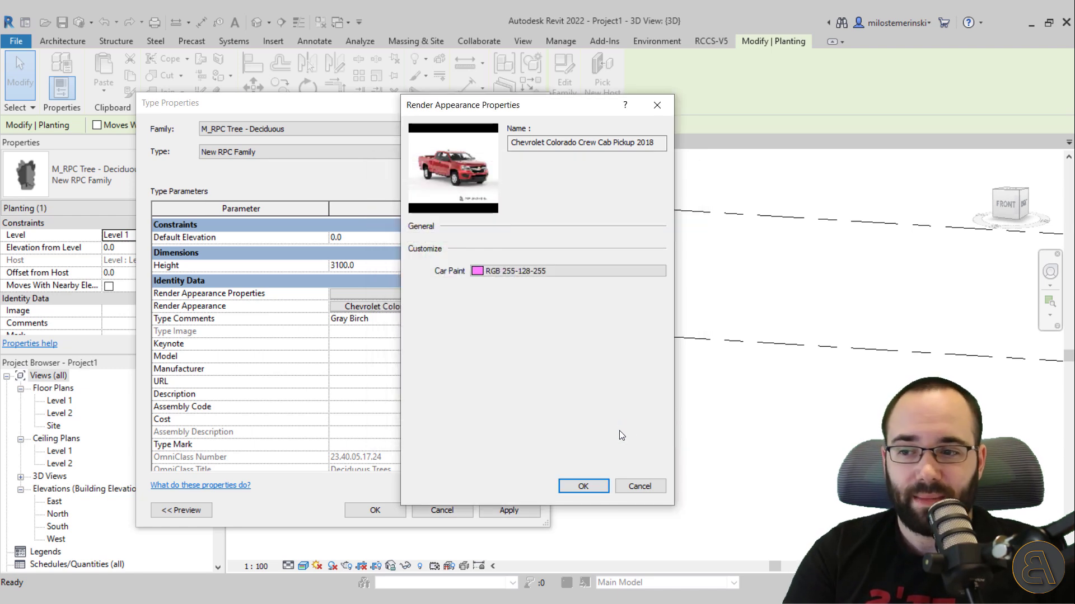
left_click(583, 486)
left_click(514, 511)
left_click(381, 511)
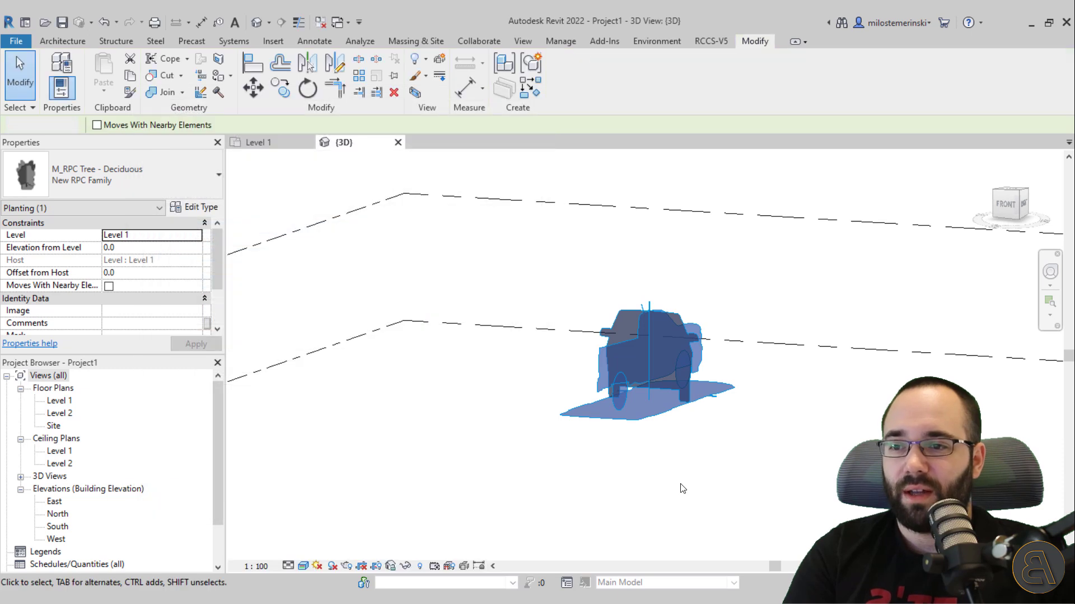
left_click(782, 413)
middle_click_drag(872, 402, 666, 358, "shift")
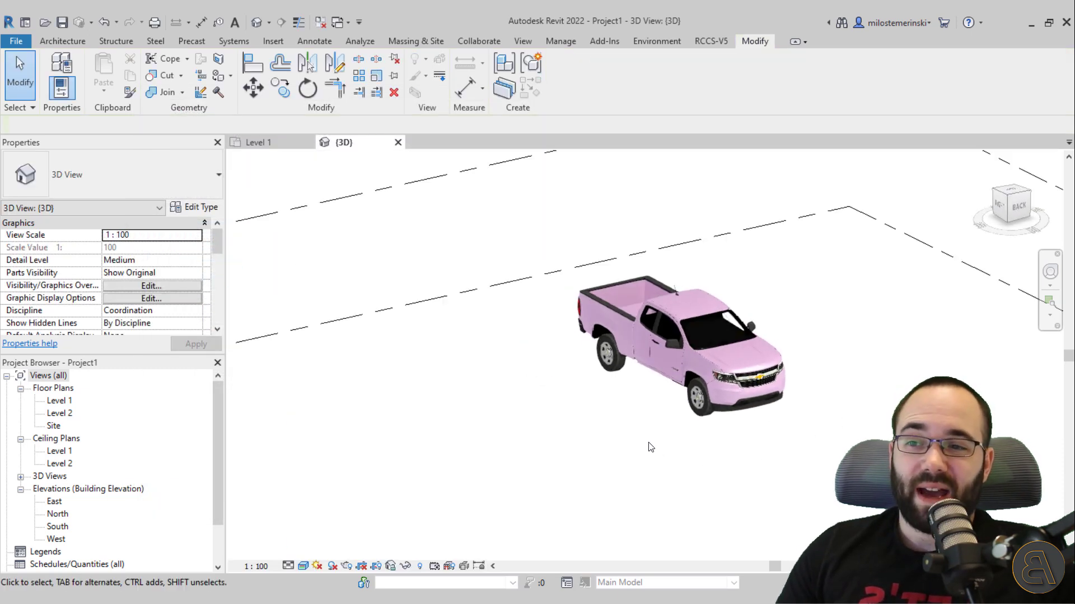
Choose the Acacia render appearance from the Shrubs & Grasses class for the selected pickup's type.
left_click(669, 343)
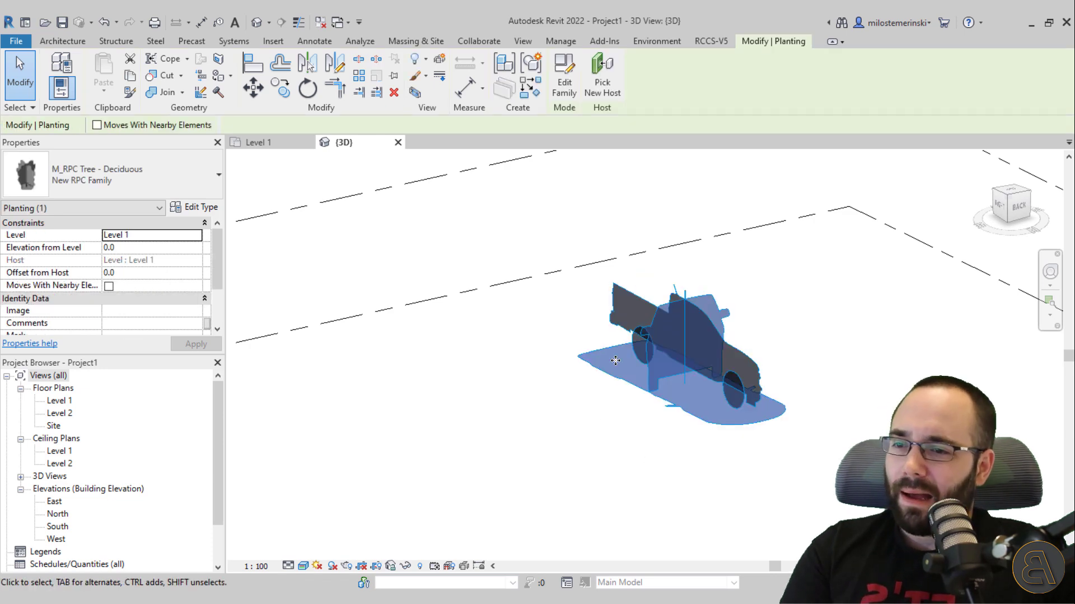
middle_click_drag(649, 384, 528, 362)
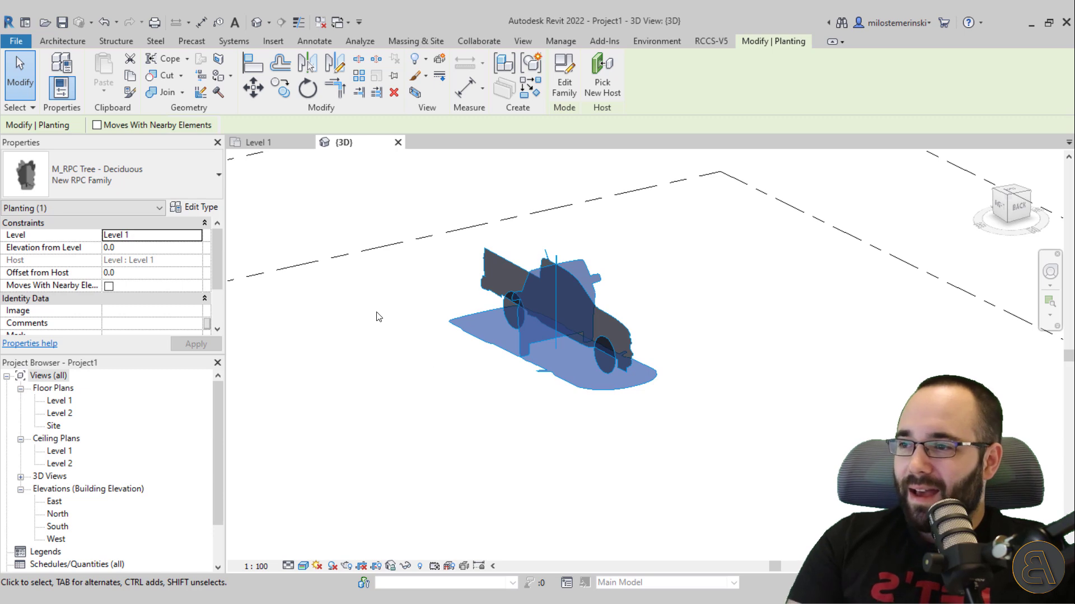
left_click(197, 207)
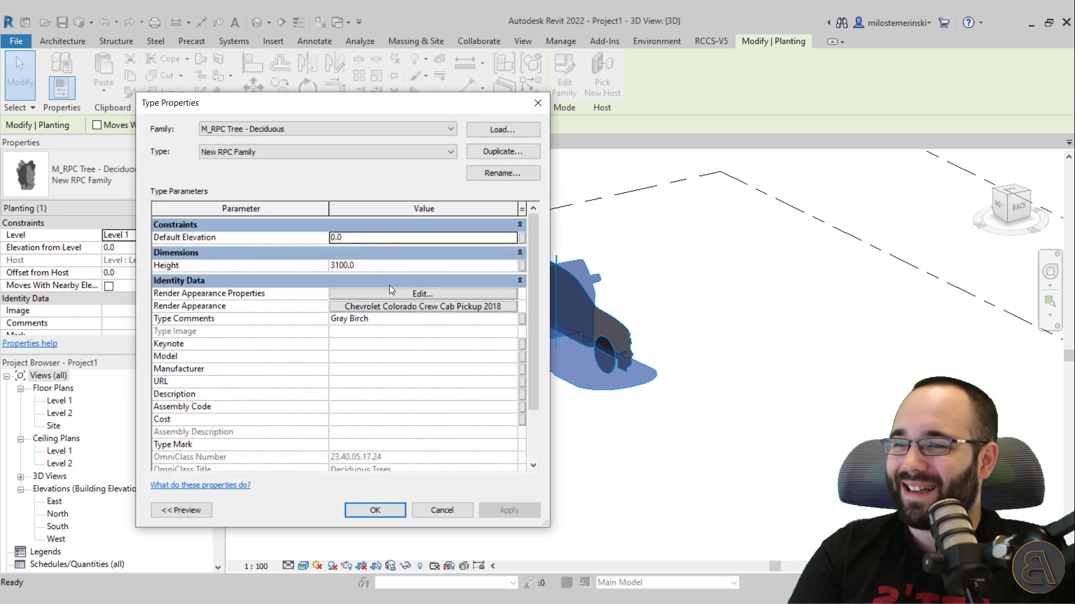
left_click(420, 307)
left_click(400, 177)
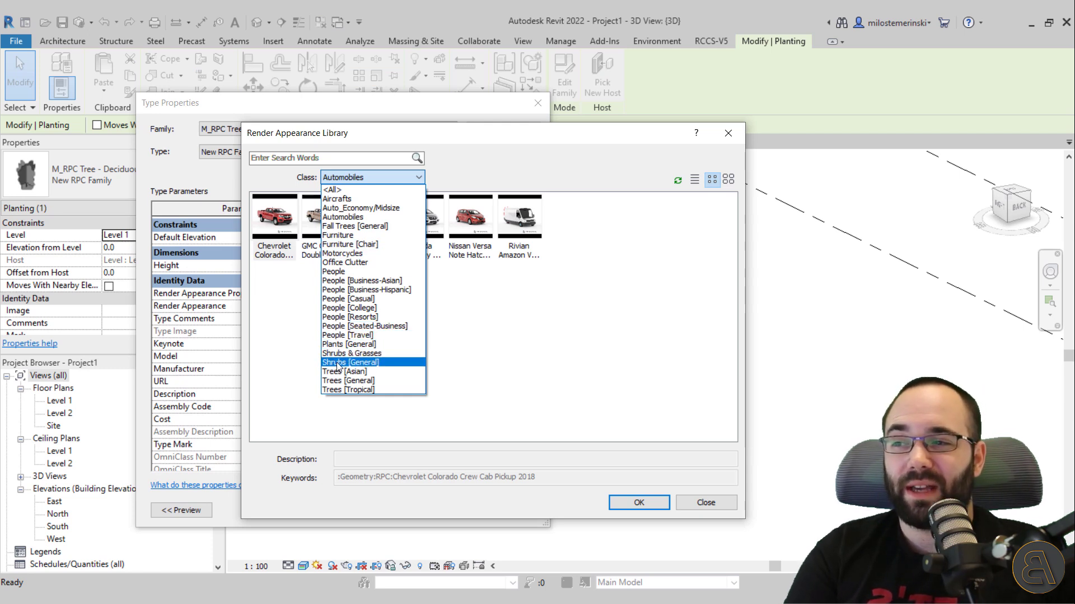
left_click(358, 353)
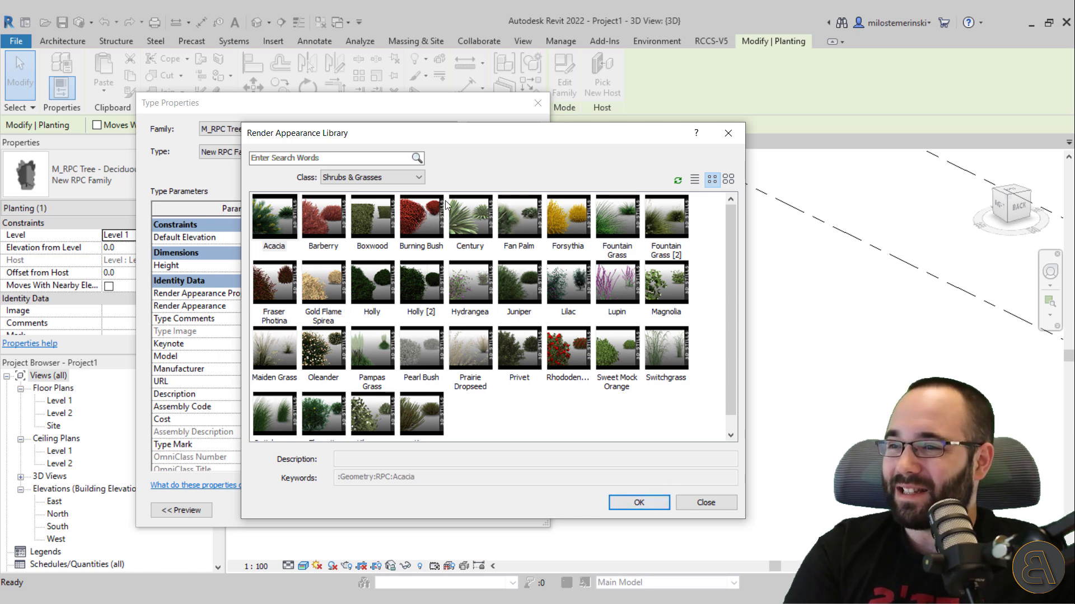
left_click(638, 503)
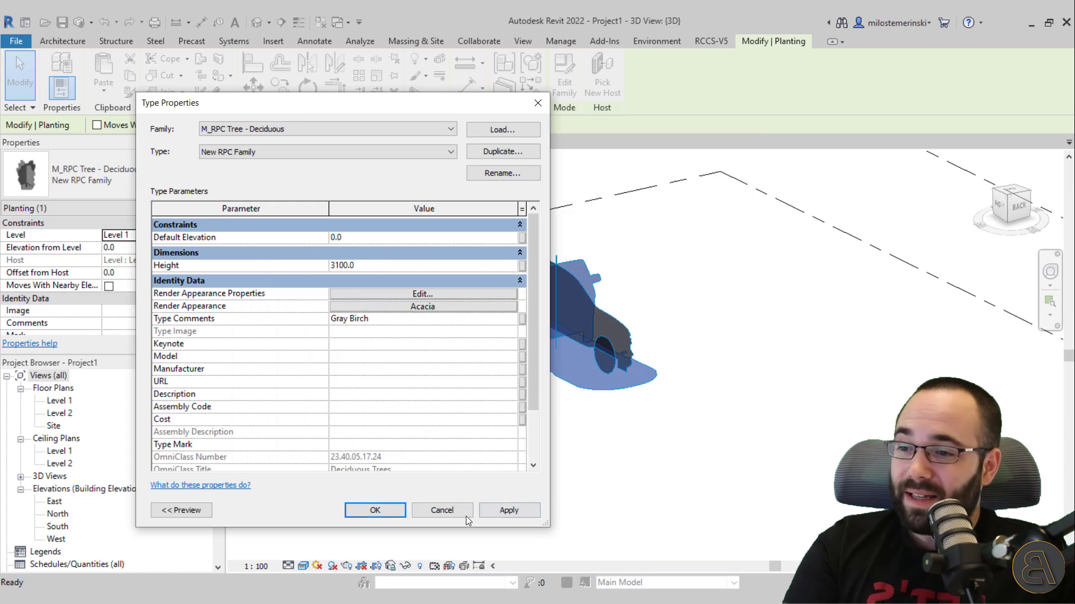
Browse the Trees [General] and Office Clutter classes and set the type's render appearance to KTM 690 Duke from the Motorcycles class.
left_click(449, 309)
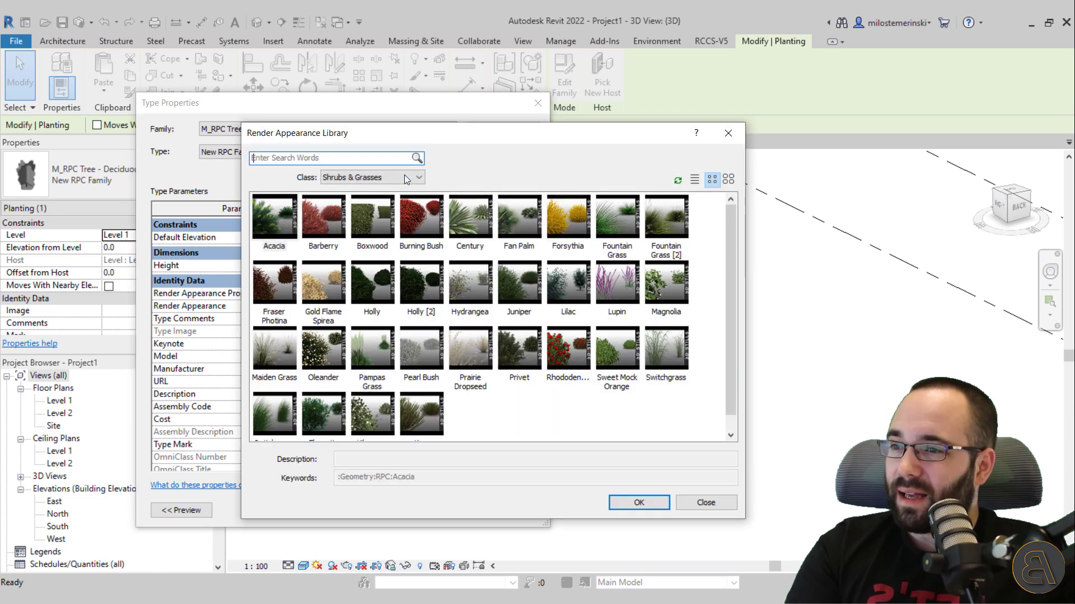
left_click(417, 179)
left_click(358, 380)
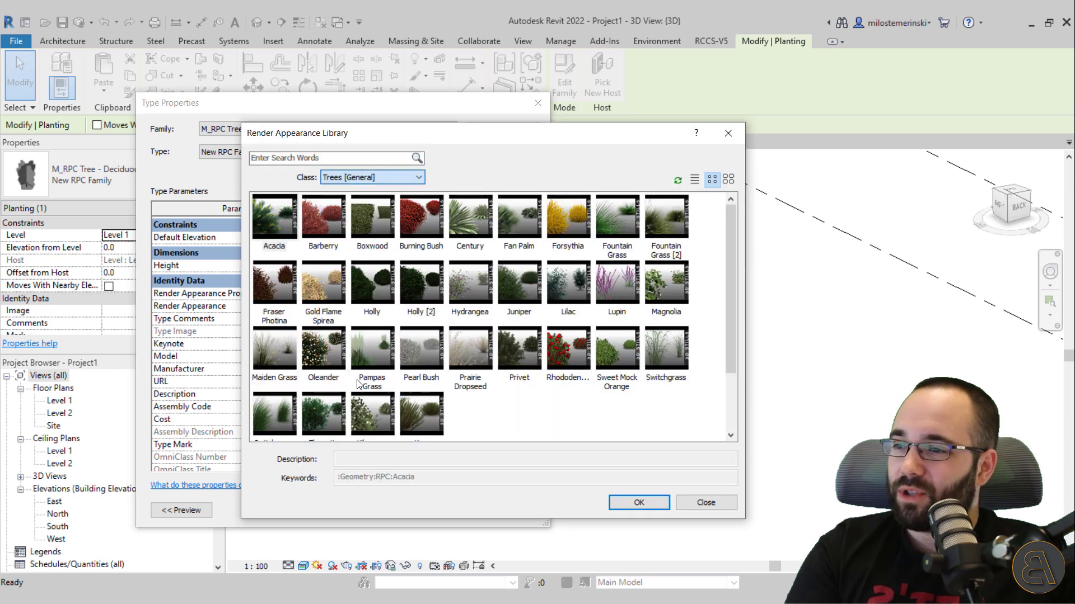
left_click(417, 177)
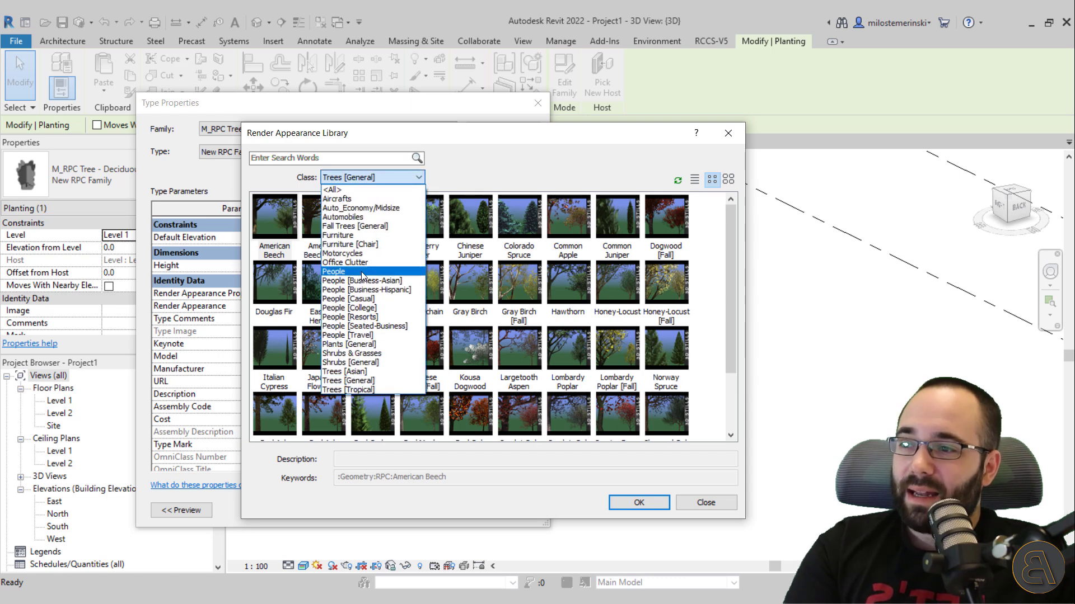
left_click(358, 264)
left_click(387, 177)
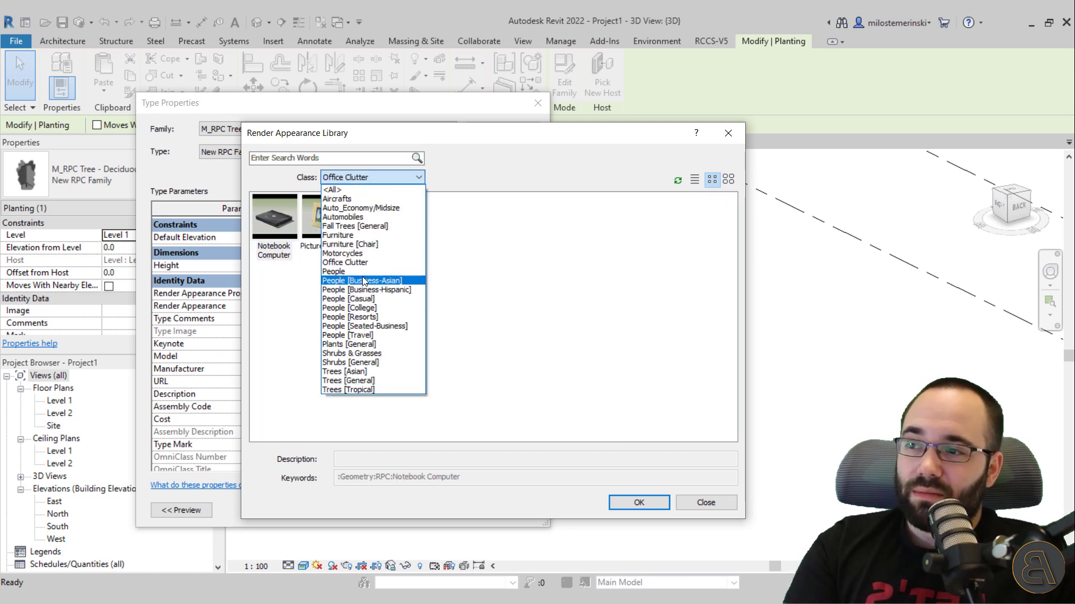
left_click(354, 255)
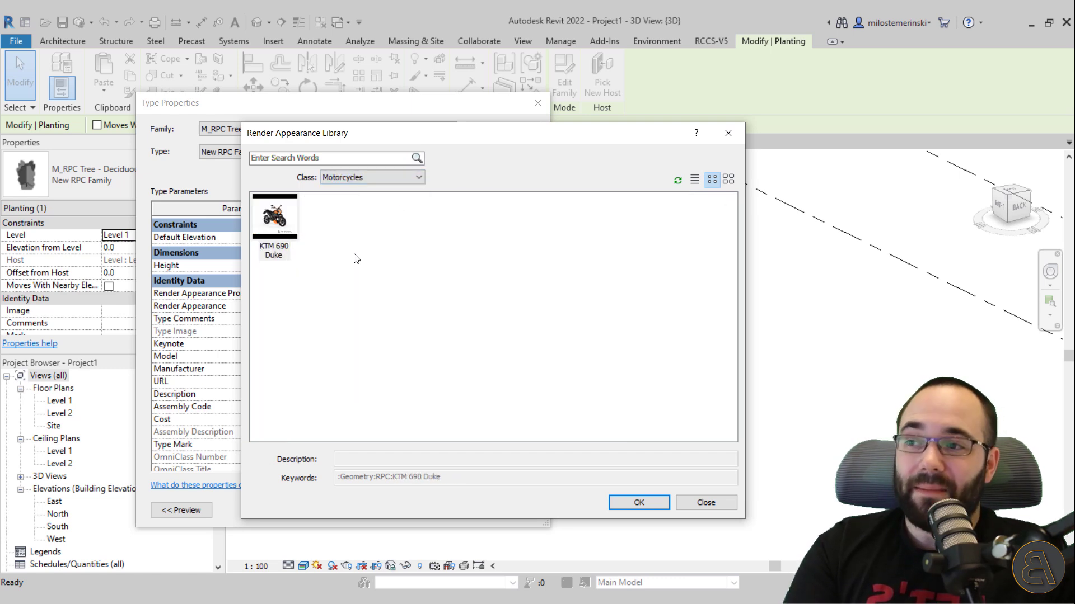
left_click(280, 227)
left_click(657, 503)
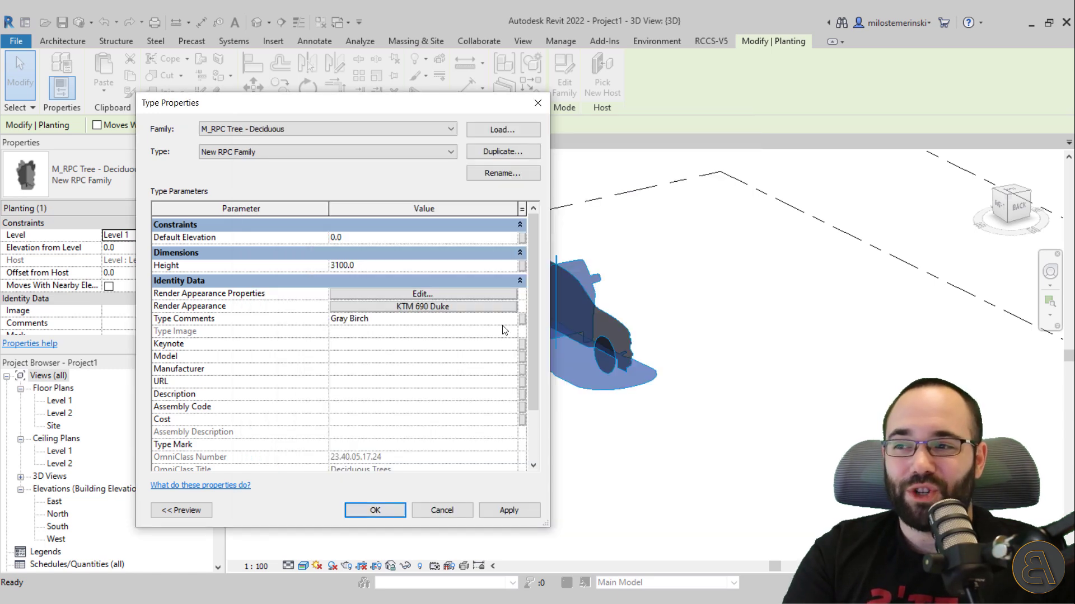
Check the KTM 690 Duke's render appearance properties, apply the type changes and inspect the motorcycle in 3D.
left_click(442, 295)
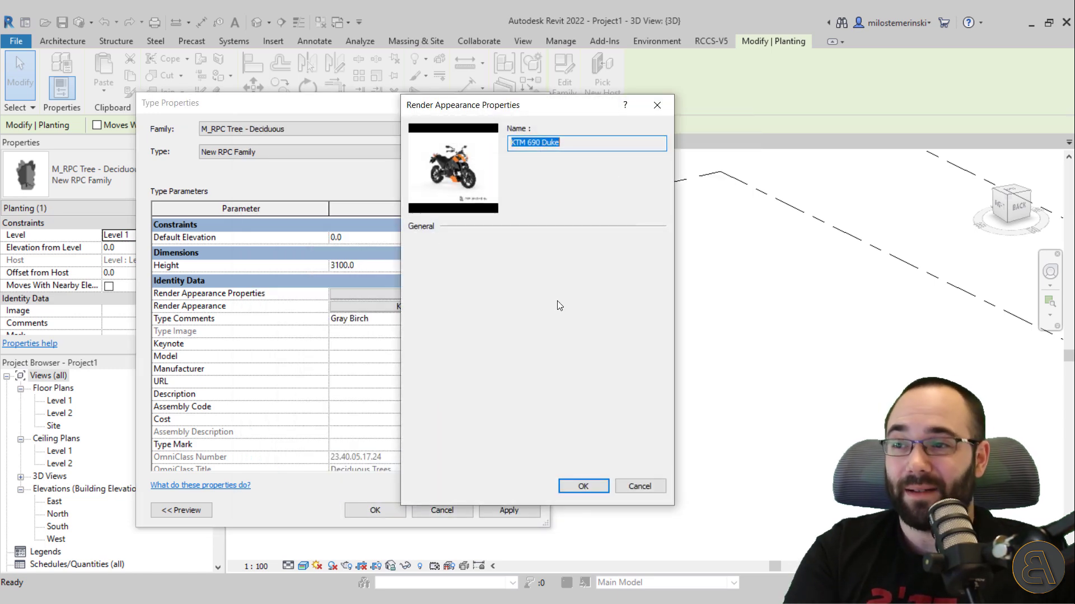
left_click(585, 486)
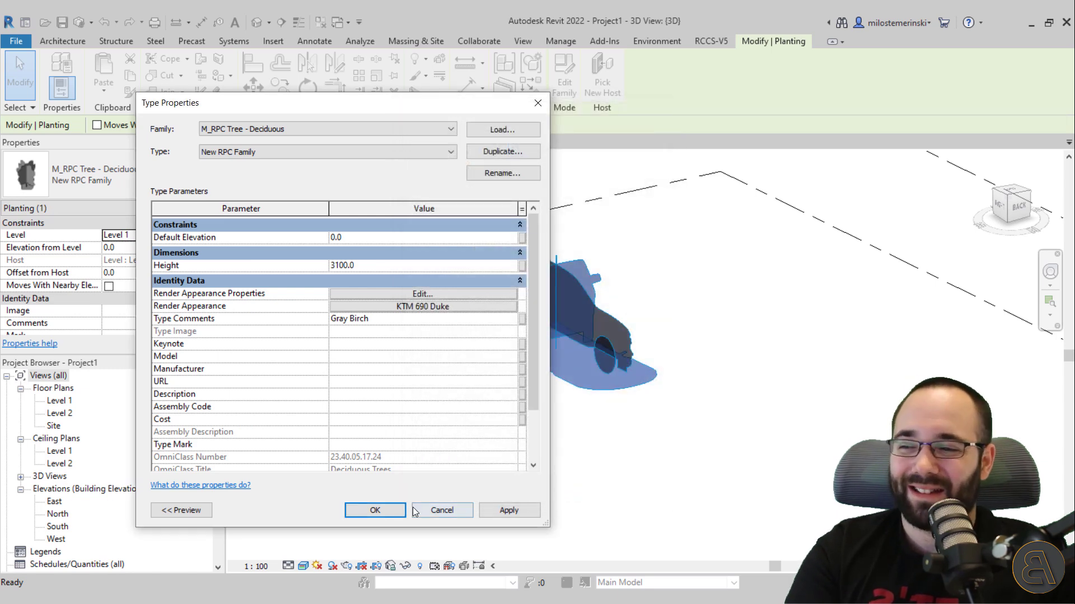
left_click(503, 510)
left_click(378, 512)
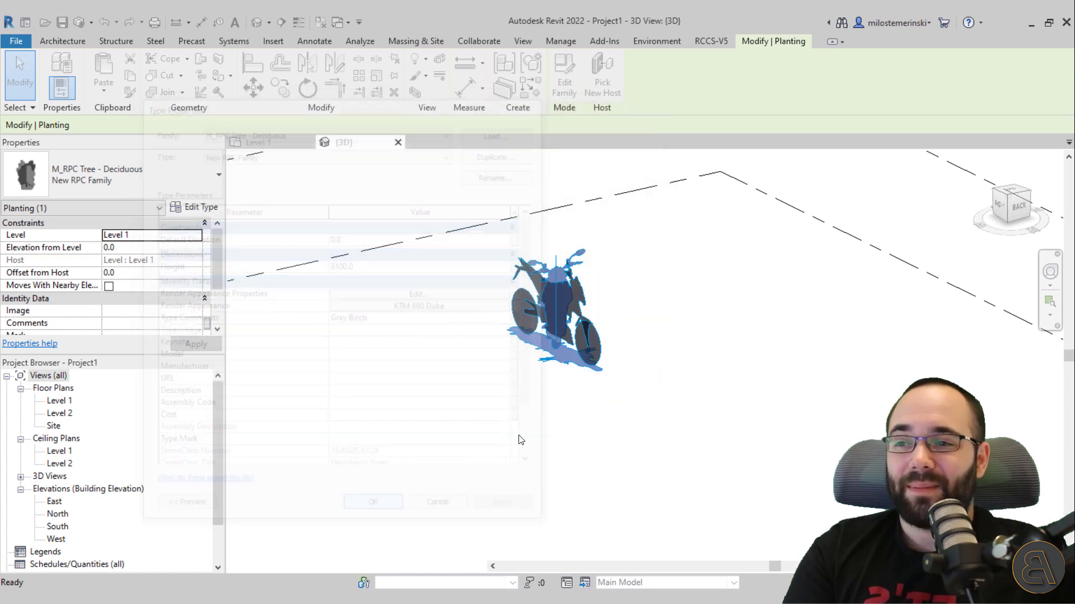
left_click(517, 390)
middle_click_drag(516, 390, 504, 353, "shift")
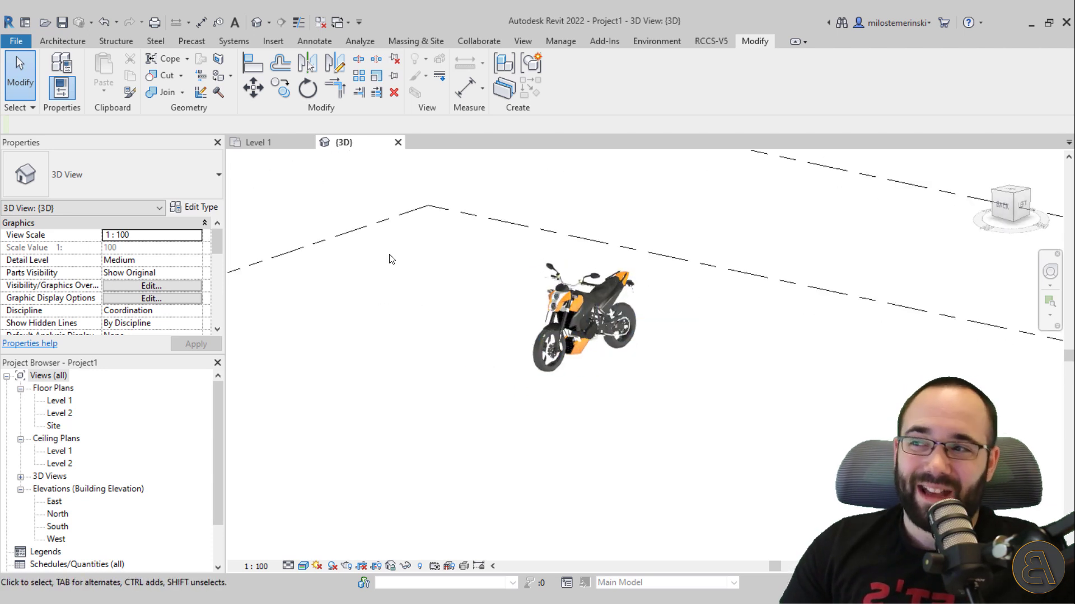
Compare the RPC family's plan symbol on Level 1 with the motorcycle in the 3D view.
left_click(259, 142)
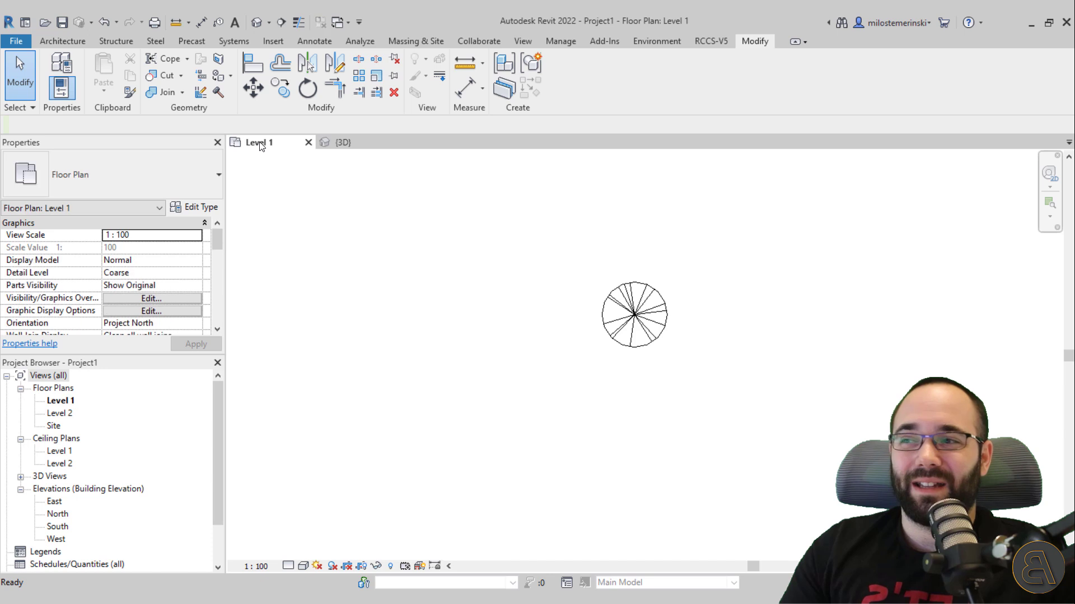
left_click(625, 347)
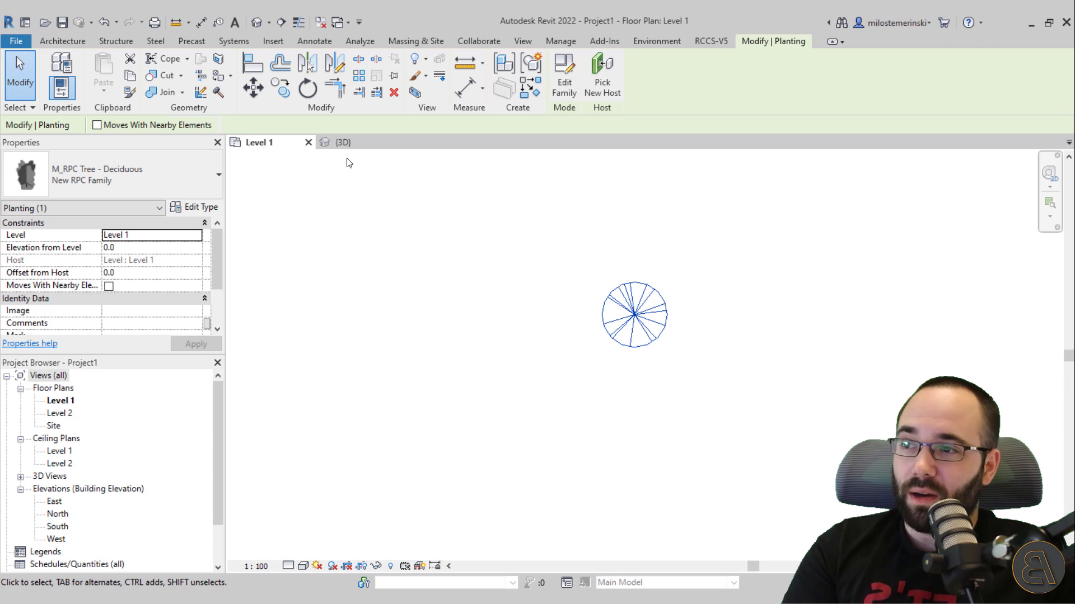
left_click(340, 142)
left_click(594, 399)
mouse_move(590, 387)
middle_mouse_down("shift")
mouse_move(556, 384)
mouse_move(571, 382)
middle_mouse_up("shift")
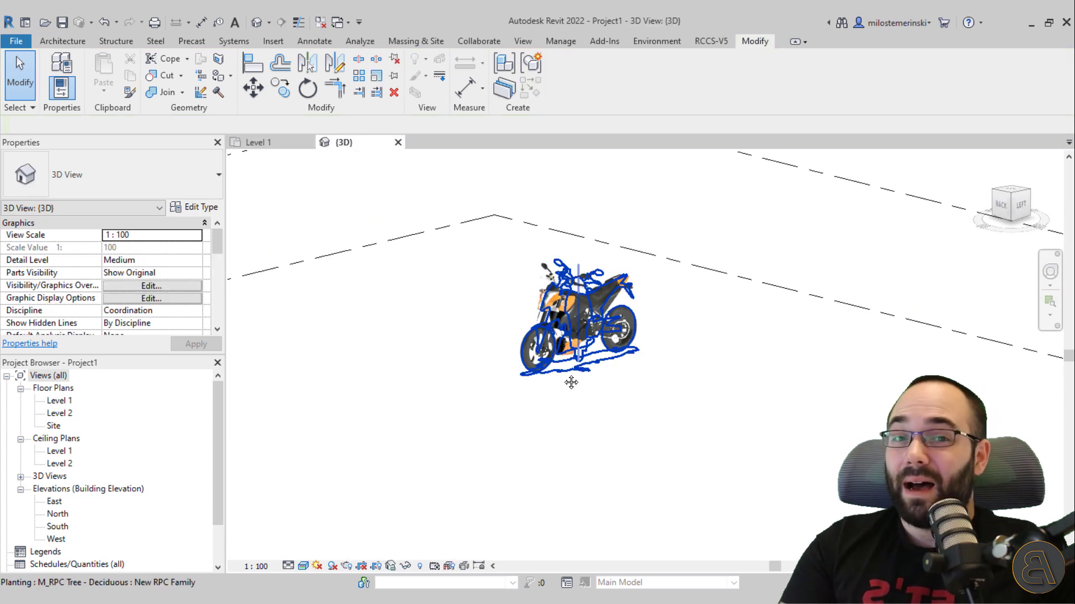